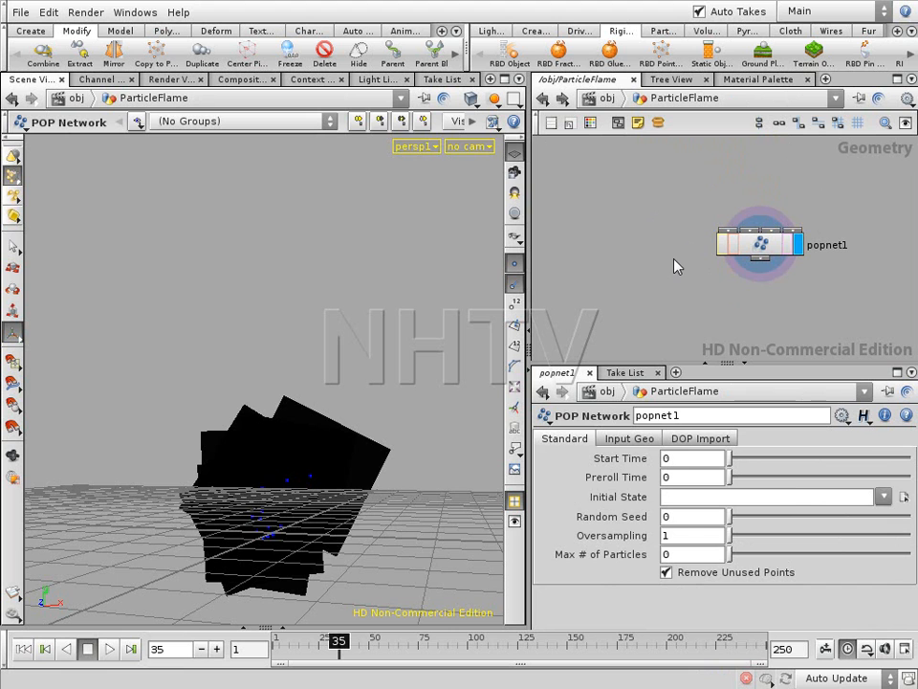
- Add a SHOP Network beside popnet1 in the ParticleFlame geometry network and go inside it
{"action": "type", "text": "Shader"}
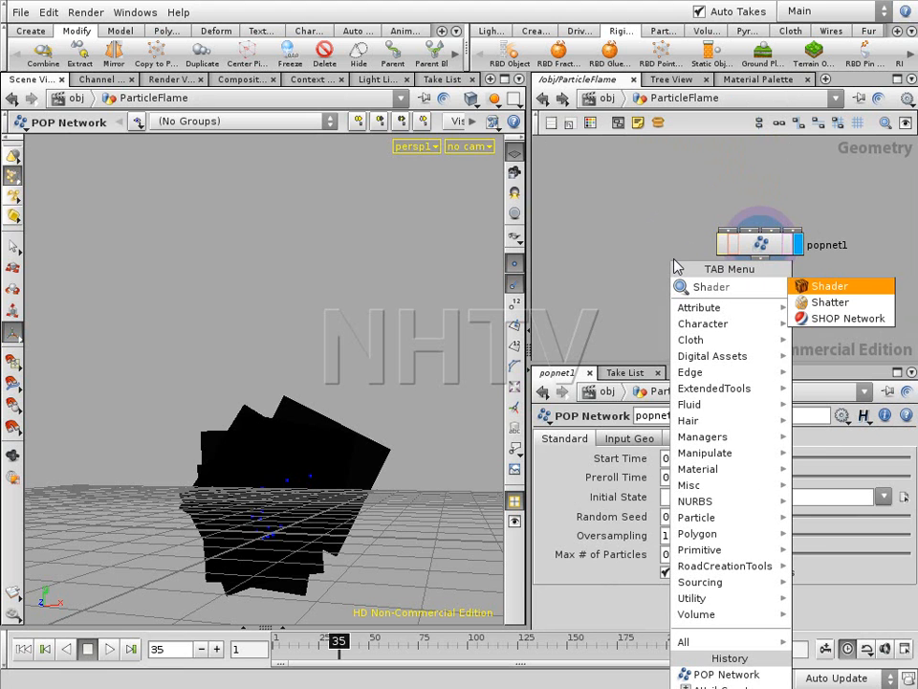
{"action": "left_click", "coordinate": [828, 303]}
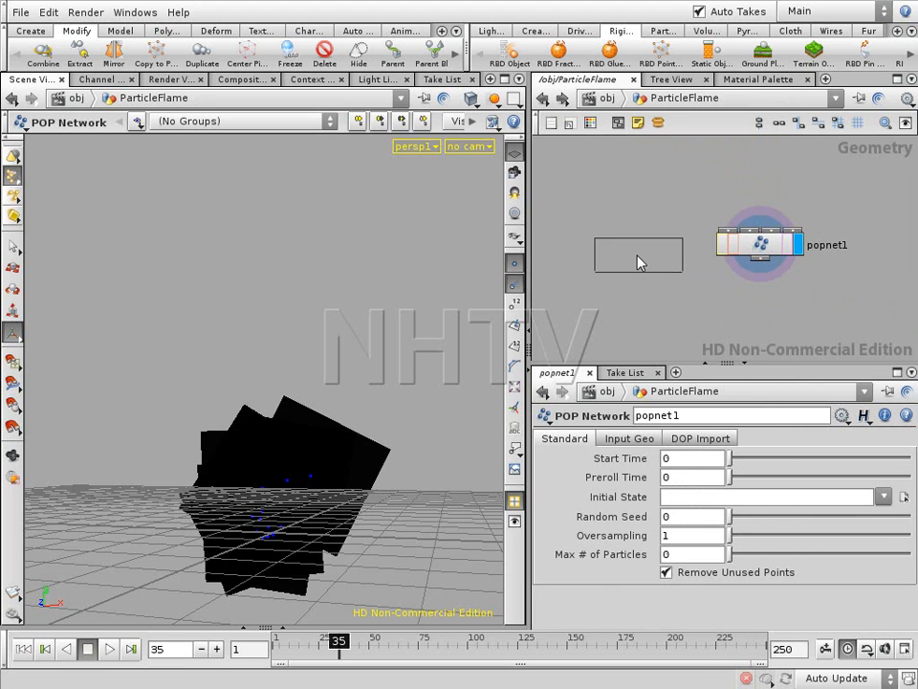
{"action": "left_click", "coordinate": [641, 265]}
{"action": "key", "text": "i"}
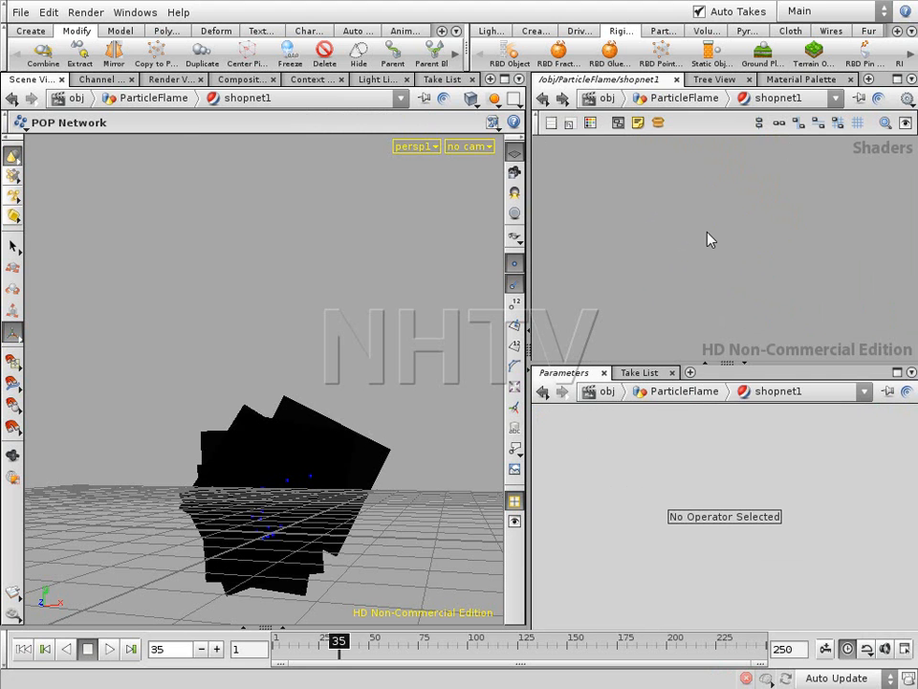
- Create a material shader node in shopnet1, open its network and shift suboutput aside to make room
{"action": "key", "text": "Tab"}
{"action": "type", "text": "ma"}
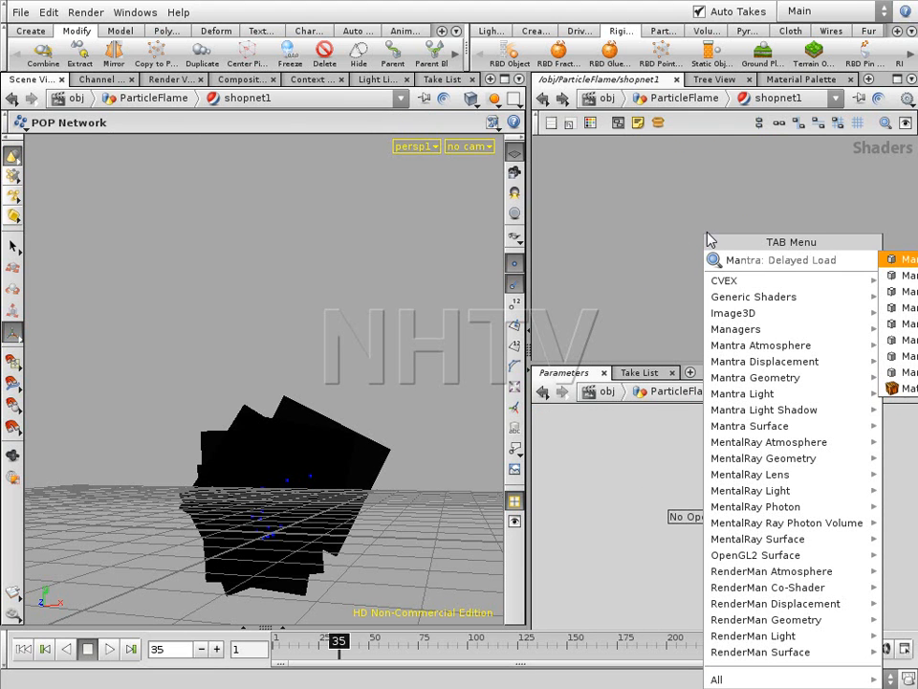
{"action": "left_click", "coordinate": [901, 387]}
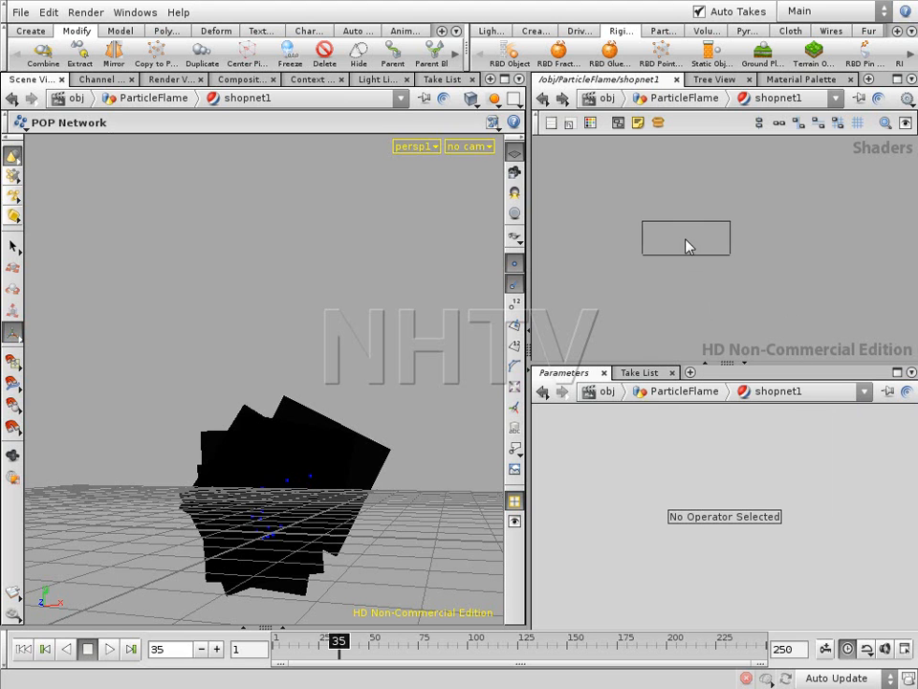
{"action": "left_click", "coordinate": [687, 239]}
{"action": "double_click", "coordinate": [691, 244]}
{"action": "left_click_drag", "start_coordinate": [722, 270], "coordinate": [782, 237]}
{"action": "middle_click_drag", "start_coordinate": [617, 266], "coordinate": [676, 265]}
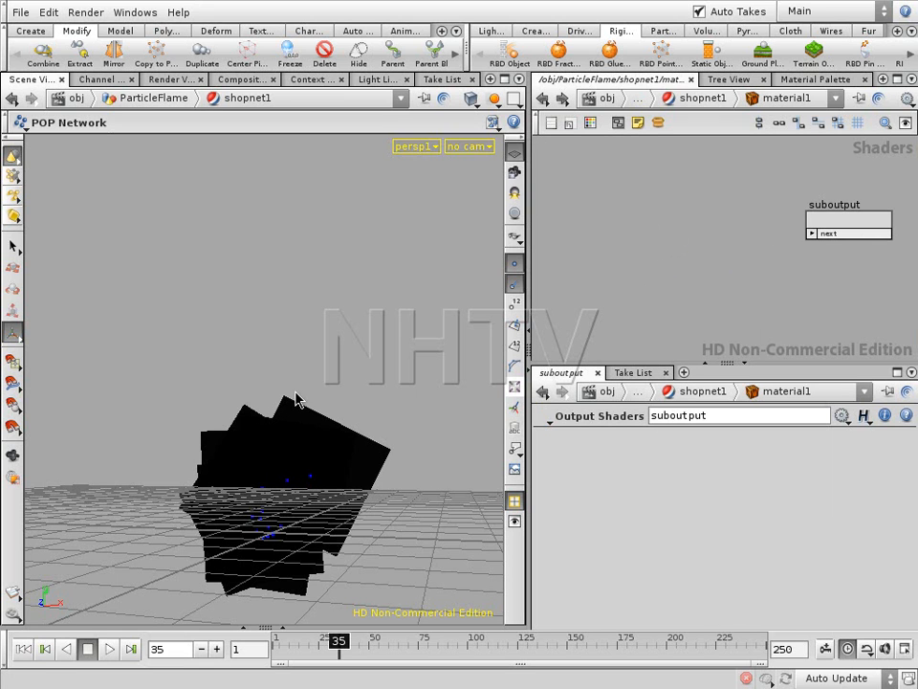
- Add a VOP VEX Surface SHOP to the material and connect its Surface Shader output to suboutput
{"action": "key", "text": "Tab"}
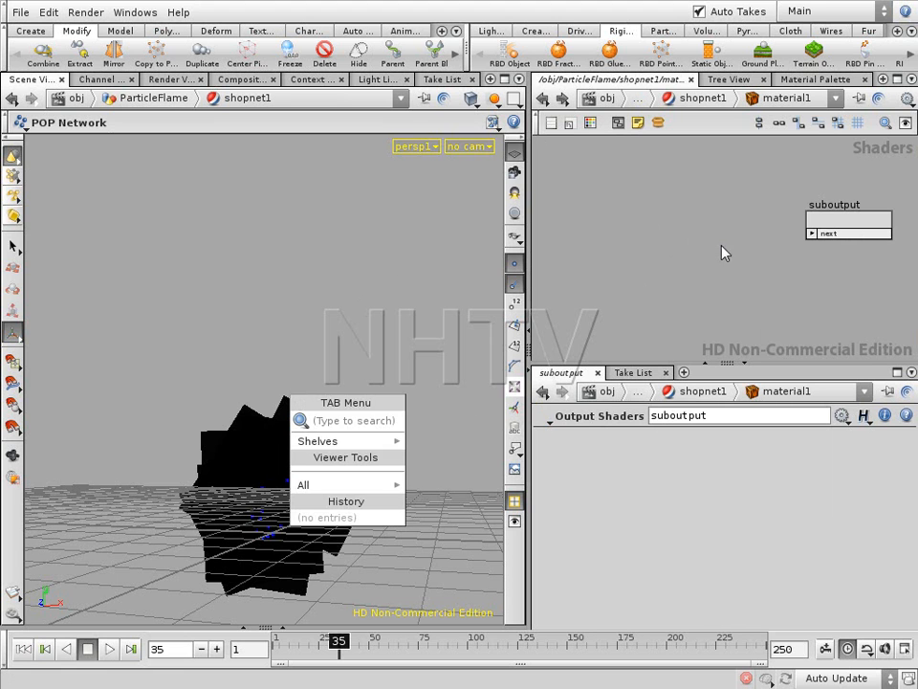
{"action": "key", "text": "Tab"}
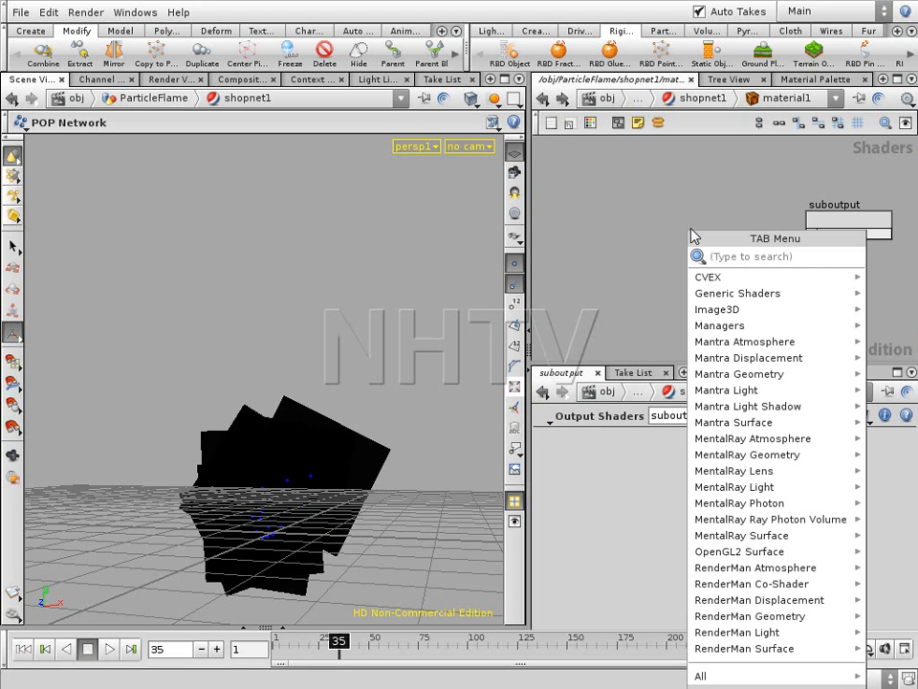
{"action": "type", "text": "vo"}
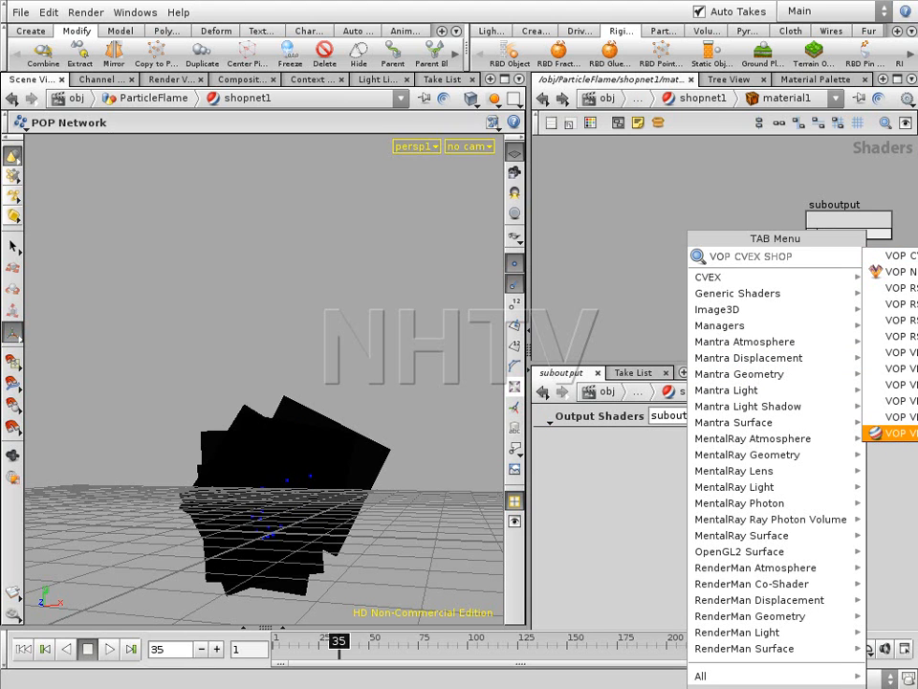
{"action": "left_click", "coordinate": [912, 436]}
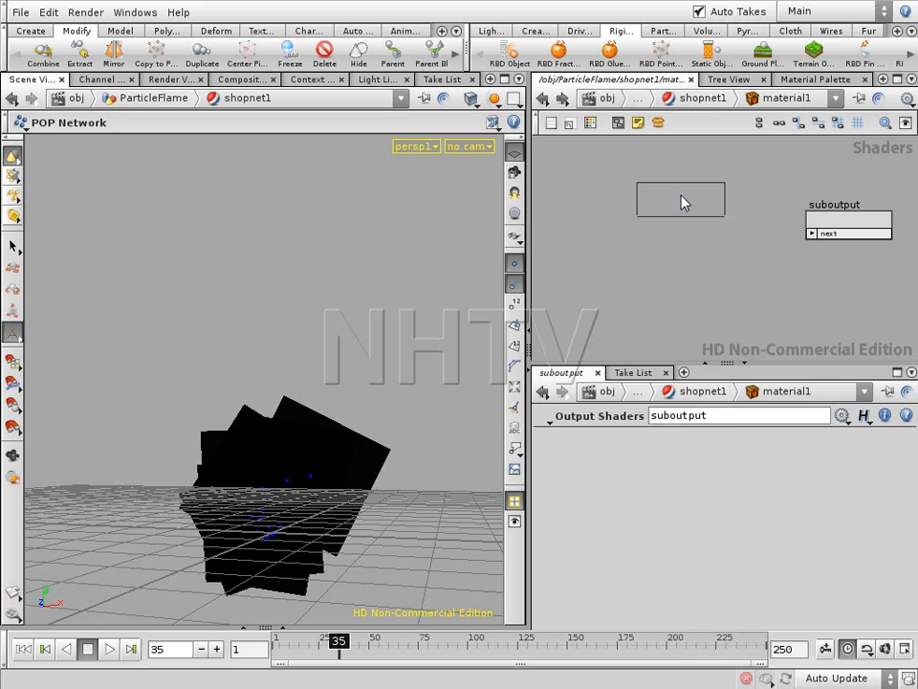
{"action": "left_click", "coordinate": [685, 201]}
{"action": "left_click_drag", "start_coordinate": [656, 211], "coordinate": [648, 197]}
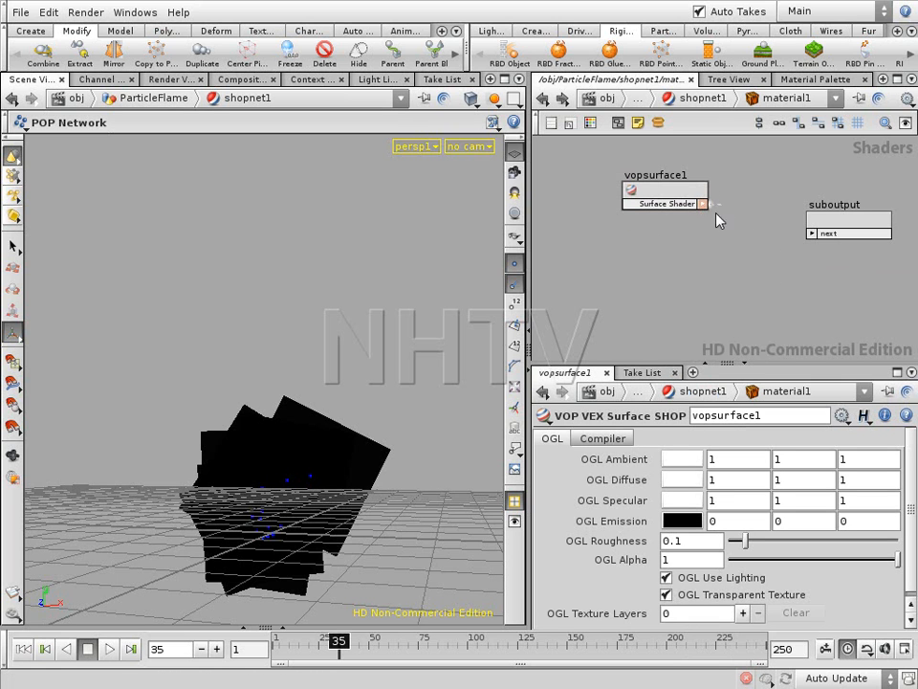
{"action": "left_click_drag", "start_coordinate": [817, 242], "coordinate": [813, 236]}
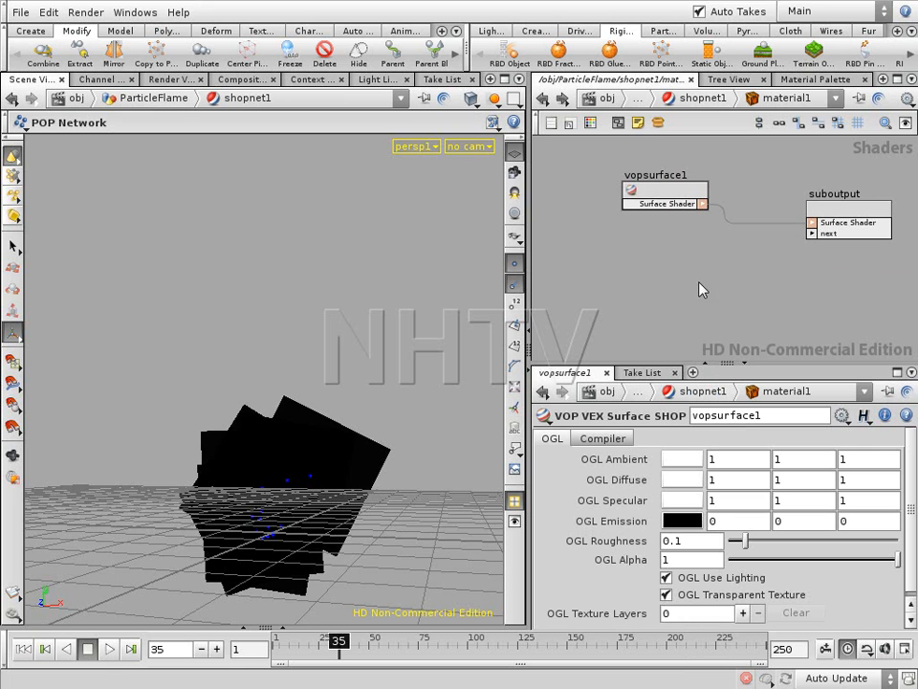
{"action": "key", "text": "Tab"}
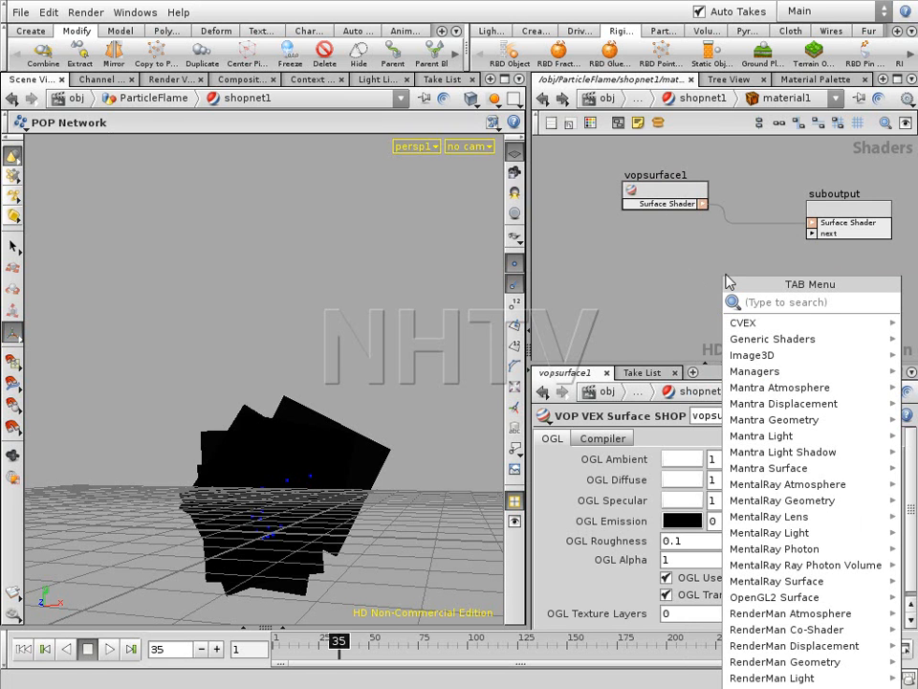
{"action": "mouse_move", "coordinate": [815, 428]}
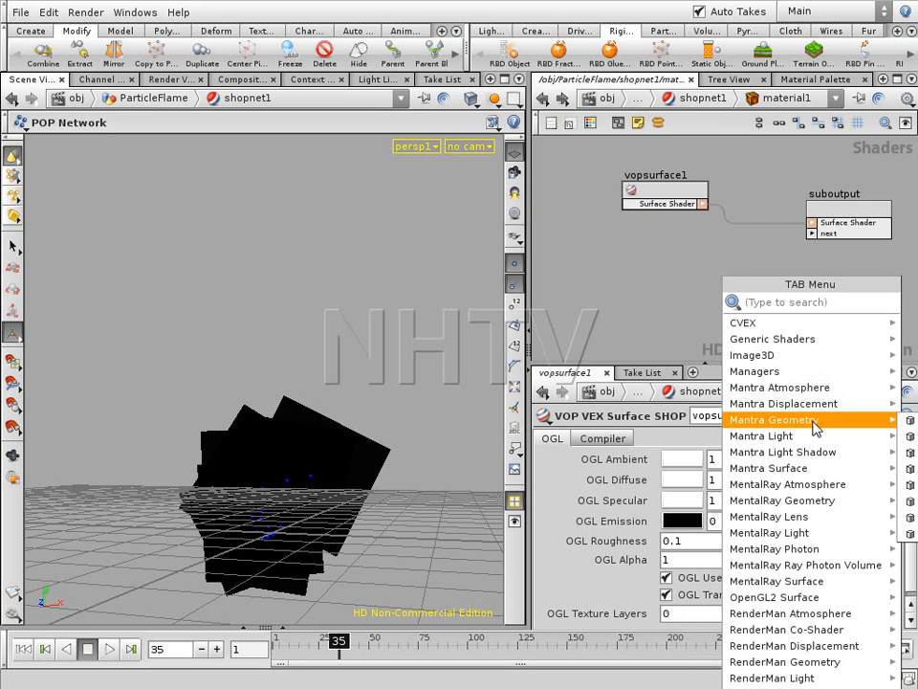
{"action": "left_click", "coordinate": [576, 273]}
{"action": "middle_click_drag", "start_coordinate": [577, 277], "coordinate": [555, 275]}
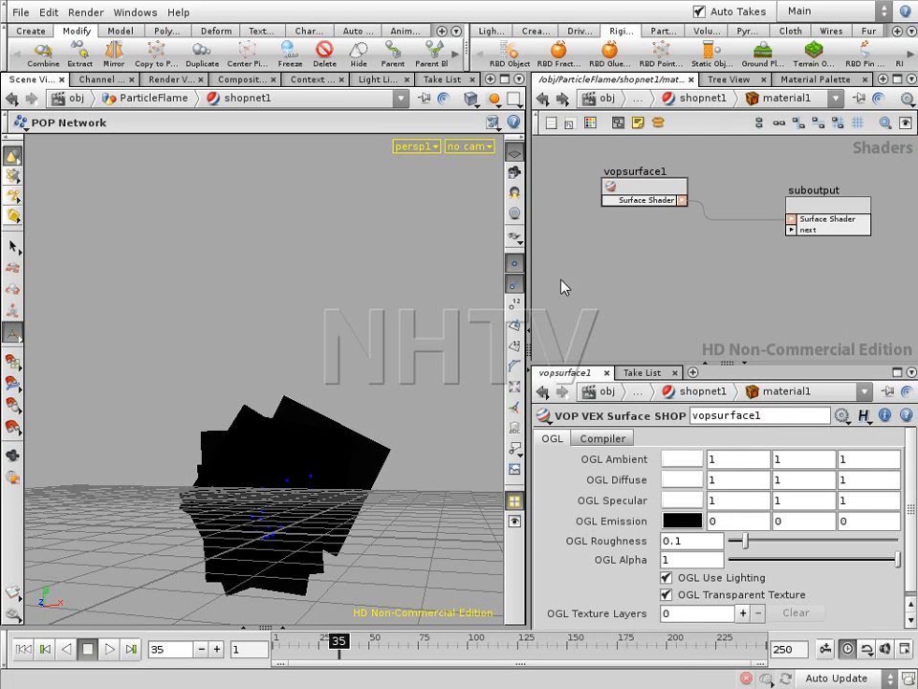
- Widen the network editor area and add a Mantra: Sprite Procedural node below vopsurface1
{"action": "left_click_drag", "start_coordinate": [531, 288], "coordinate": [365, 280]}
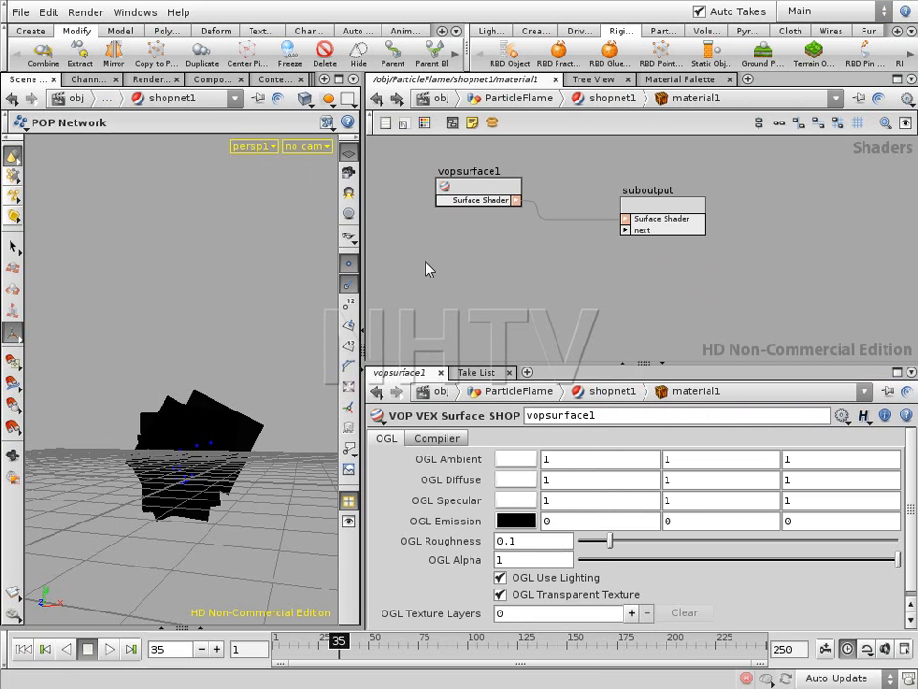
{"action": "key", "text": "Tab"}
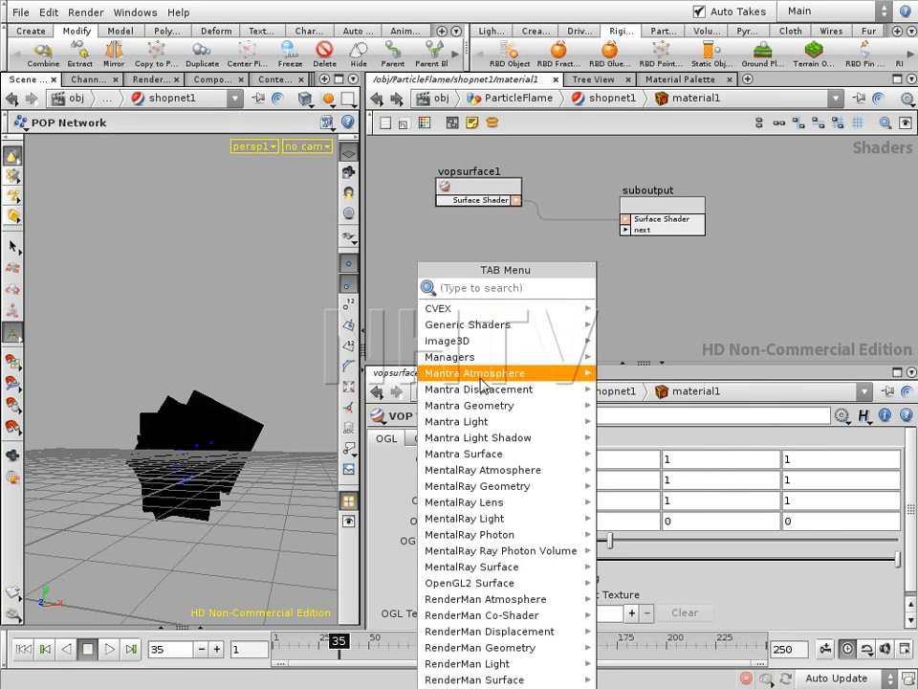
{"action": "mouse_move", "coordinate": [446, 408]}
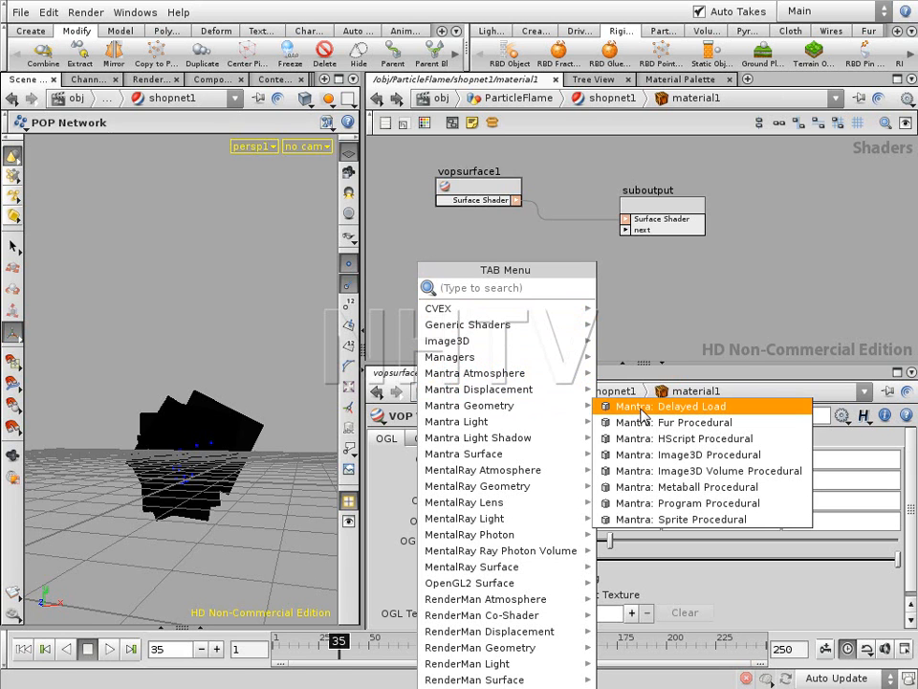
{"action": "left_click", "coordinate": [685, 520]}
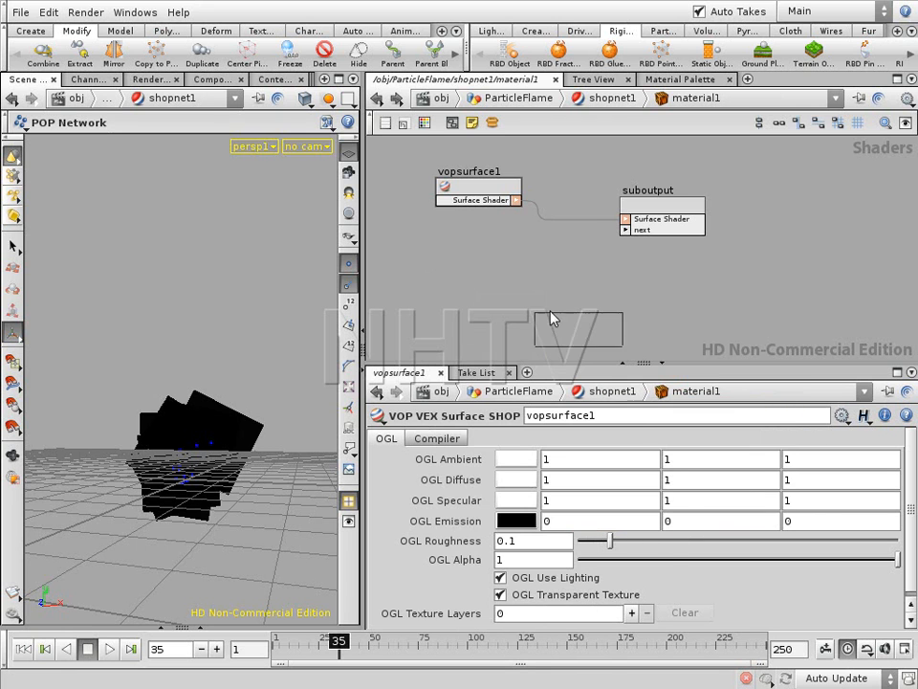
{"action": "left_click", "coordinate": [500, 306]}
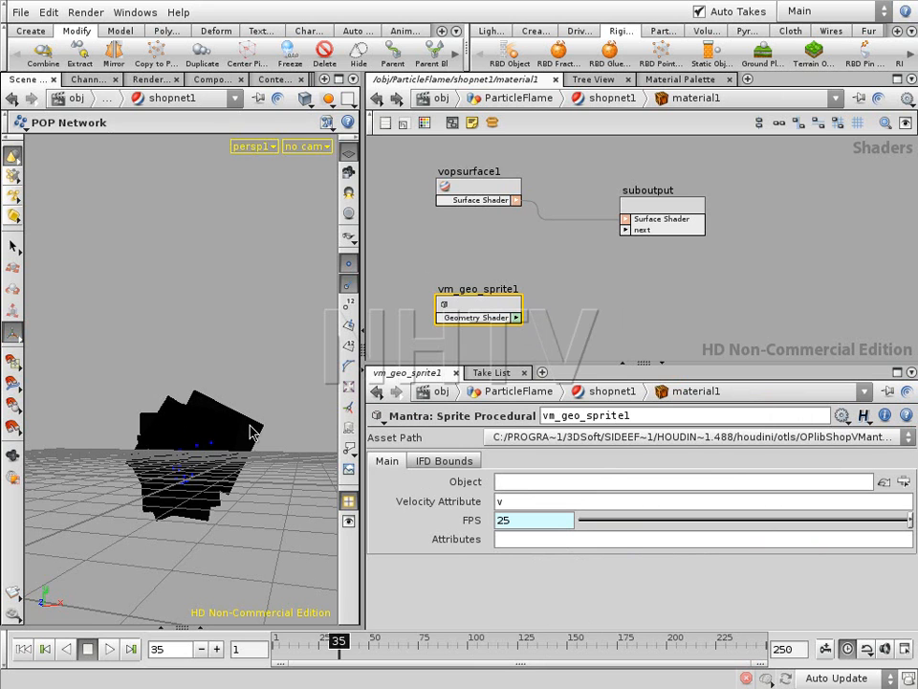
- Arrange the sprite procedural beneath vopsurface1 and connect its Geometry Shader output to suboutput
{"action": "left_click_drag", "start_coordinate": [513, 318], "coordinate": [511, 281]}
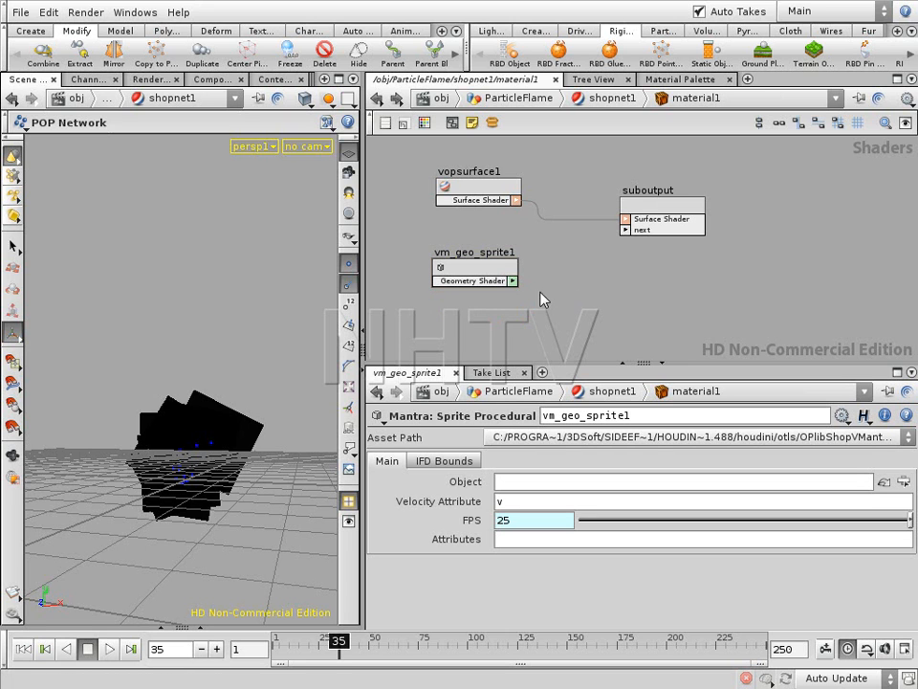
{"action": "left_click_drag", "start_coordinate": [624, 234], "coordinate": [625, 231]}
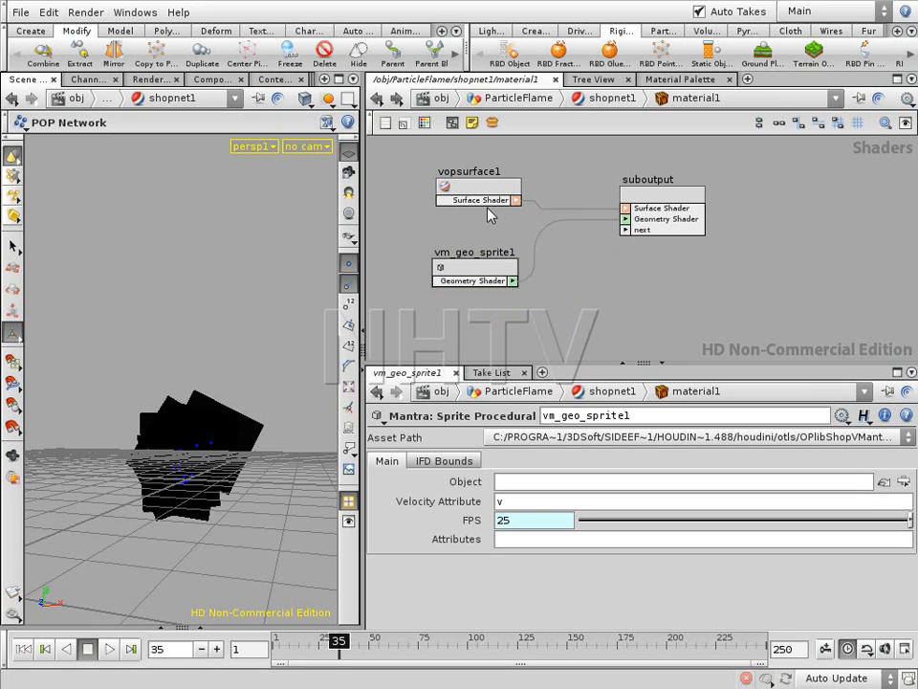
{"action": "left_click_drag", "start_coordinate": [486, 187], "coordinate": [480, 182]}
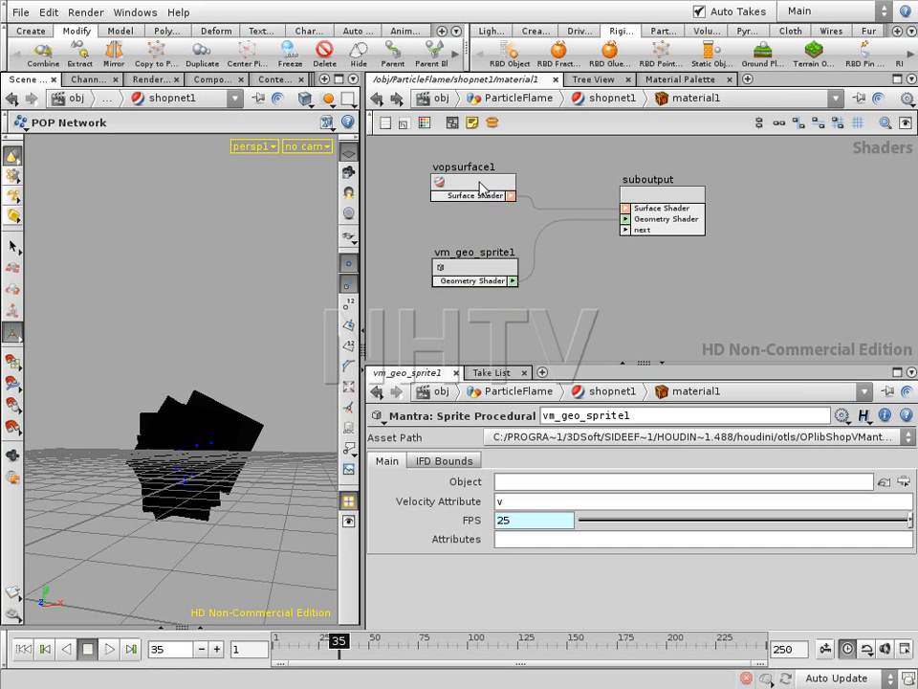
- Open the VEX network inside vopsurface1 and spread the global1 and output1 nodes apart
{"action": "double_click", "coordinate": [484, 186]}
{"action": "middle_click_drag", "start_coordinate": [489, 207], "coordinate": [423, 292]}
{"action": "middle_click_drag", "start_coordinate": [763, 259], "coordinate": [636, 208]}
{"action": "left_click_drag", "start_coordinate": [749, 261], "coordinate": [788, 239]}
{"action": "middle_click_drag", "start_coordinate": [562, 216], "coordinate": [583, 261]}
{"action": "left_click_drag", "start_coordinate": [486, 190], "coordinate": [478, 223]}
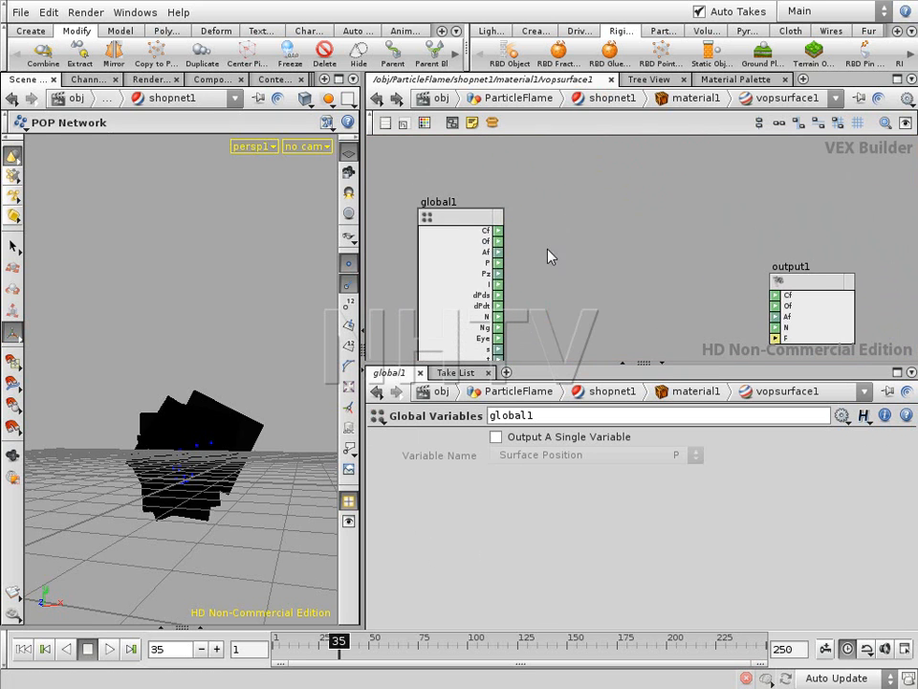
{"action": "middle_click_drag", "start_coordinate": [494, 229], "coordinate": [477, 172]}
{"action": "middle_click_drag", "start_coordinate": [606, 193], "coordinate": [593, 218]}
{"action": "left_click_drag", "start_coordinate": [441, 183], "coordinate": [429, 209]}
{"action": "left_click_drag", "start_coordinate": [773, 245], "coordinate": [780, 243]}
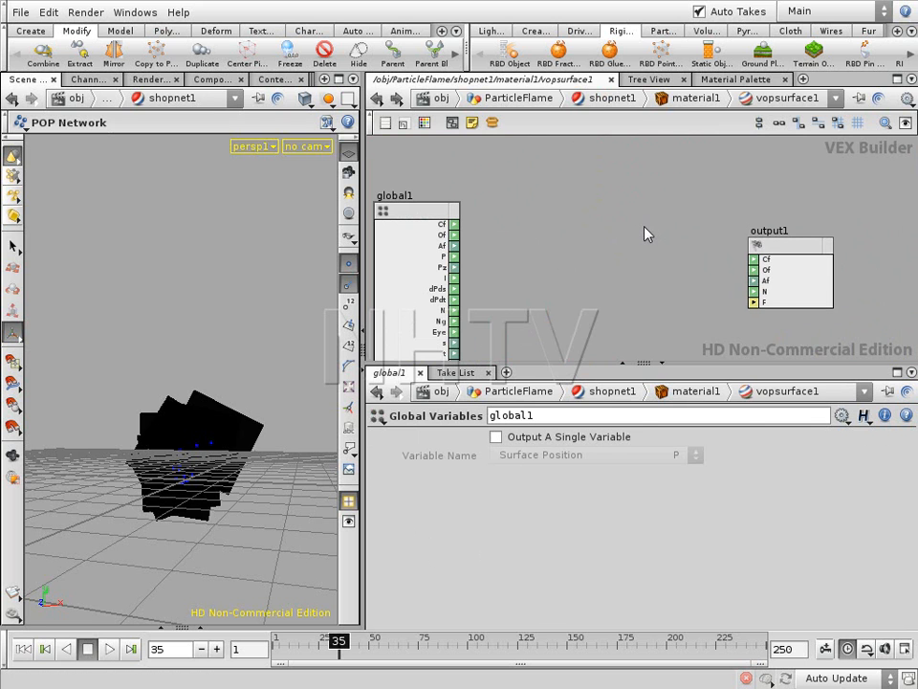
- Add a Texture node between global1 and output1 in the surface shader network
{"action": "key", "text": "Tab"}
{"action": "type", "text": "Texture"}
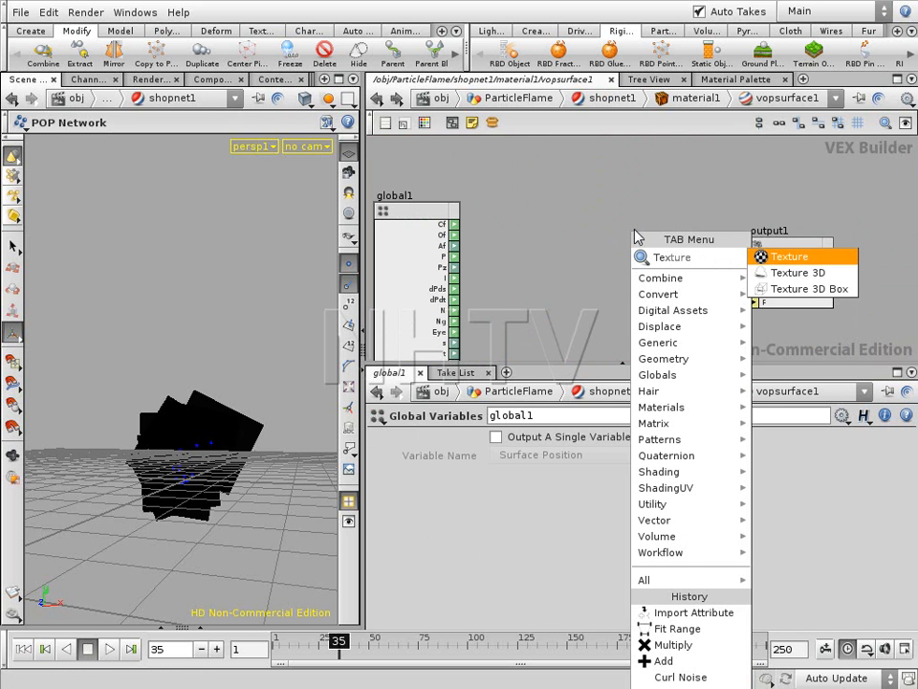
{"action": "key", "text": "Return"}
{"action": "left_click", "coordinate": [611, 233]}
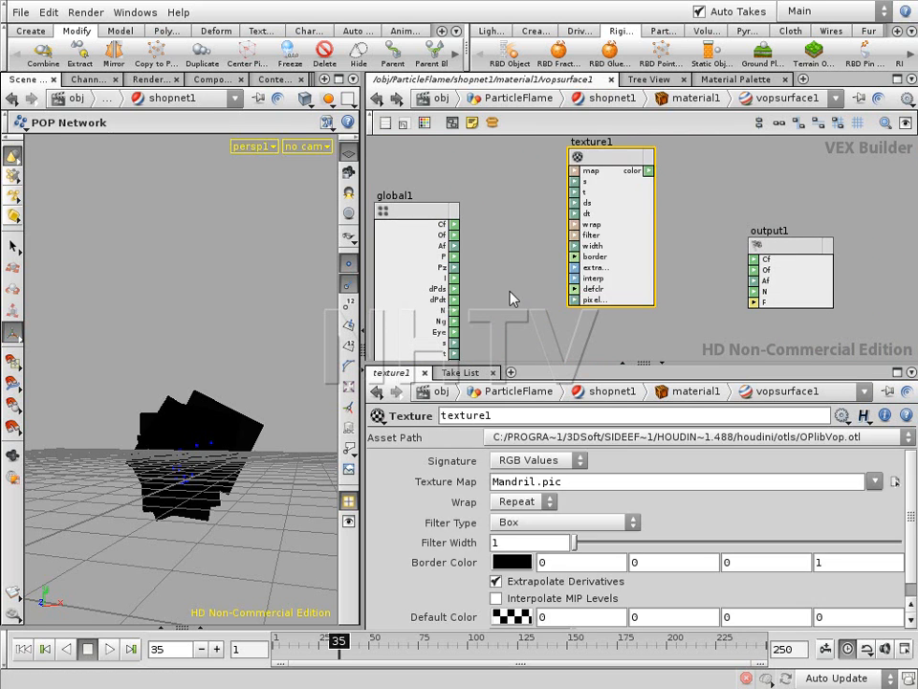
- Move global1 lower and create a parameter node for texture1's map input, lined up beside the texture node
{"action": "middle_click_drag", "start_coordinate": [517, 295], "coordinate": [601, 270]}
{"action": "left_click_drag", "start_coordinate": [504, 191], "coordinate": [464, 310]}
{"action": "middle_click_drag", "start_coordinate": [538, 203], "coordinate": [528, 277]}
{"action": "left_click", "coordinate": [528, 276]}
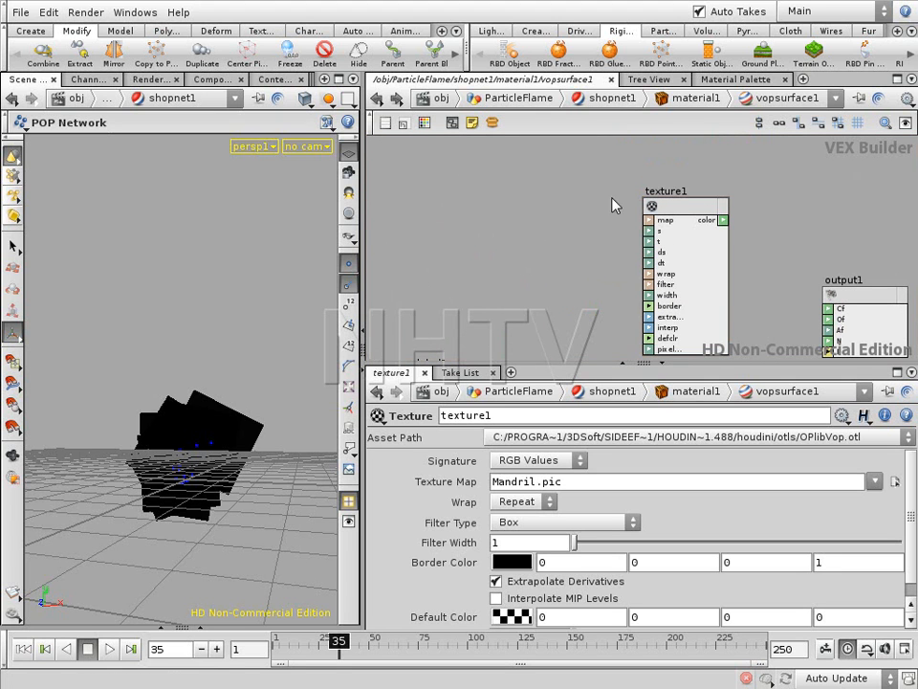
{"action": "right_click", "coordinate": [649, 223]}
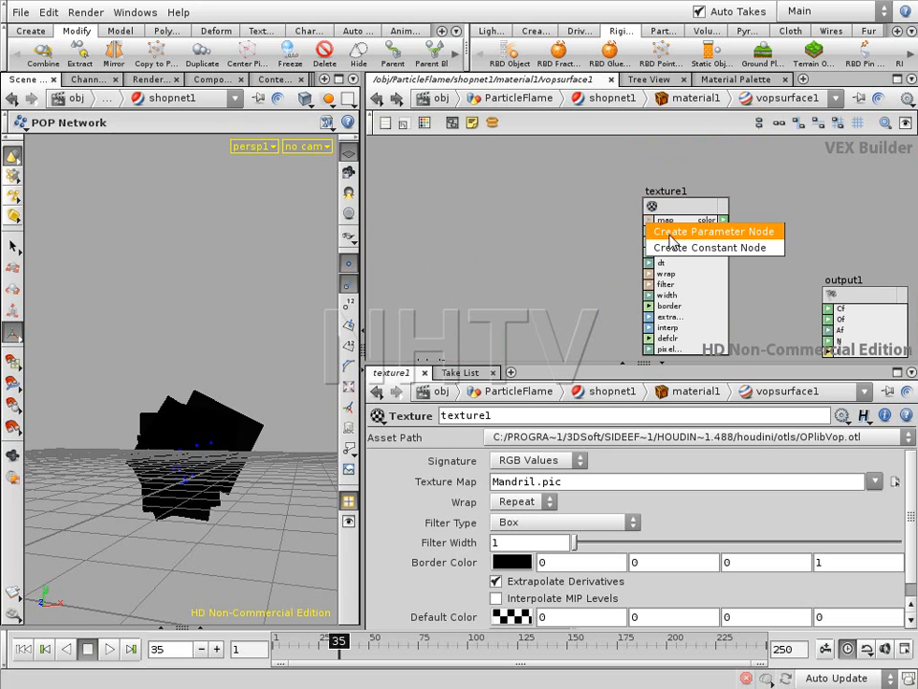
{"action": "left_click", "coordinate": [675, 233]}
{"action": "left_click_drag", "start_coordinate": [448, 143], "coordinate": [461, 202]}
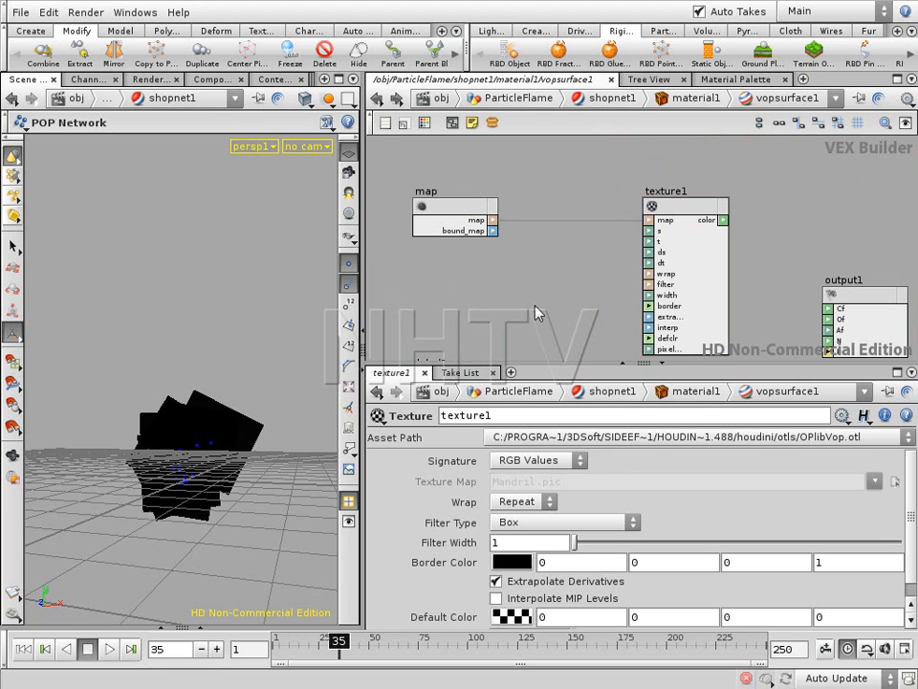
- Return to the material level and check the Texture Map parameter exposed on vopsurface1
{"action": "key", "text": "u"}
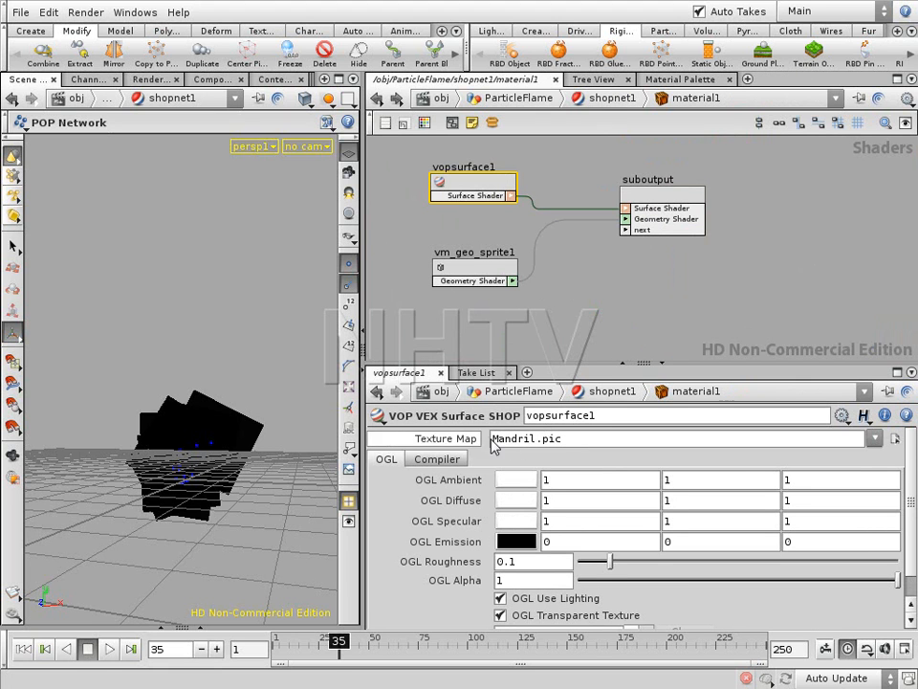
{"action": "left_click", "coordinate": [612, 309]}
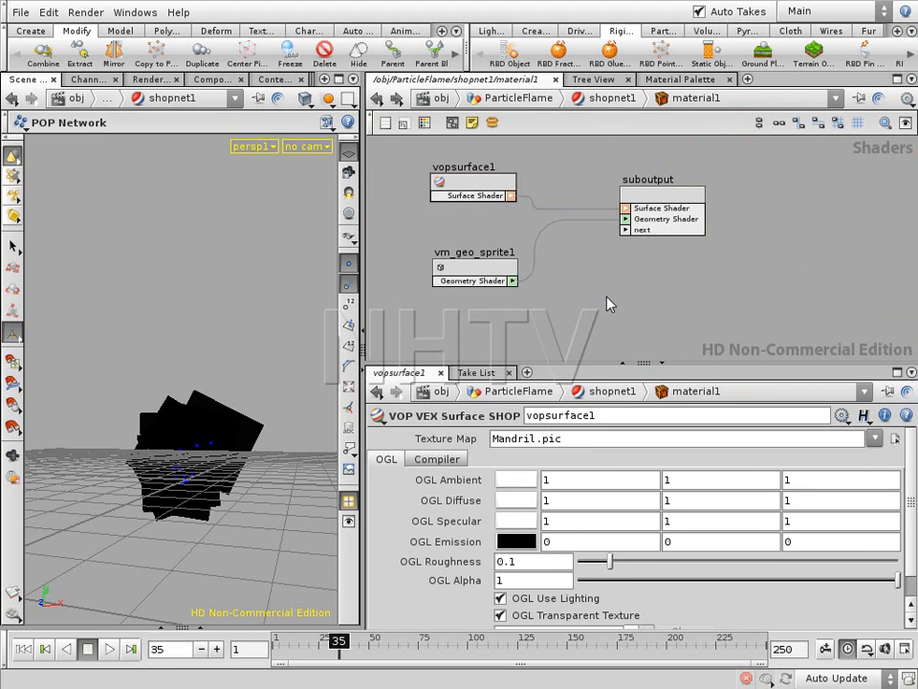
{"action": "left_click", "coordinate": [470, 183]}
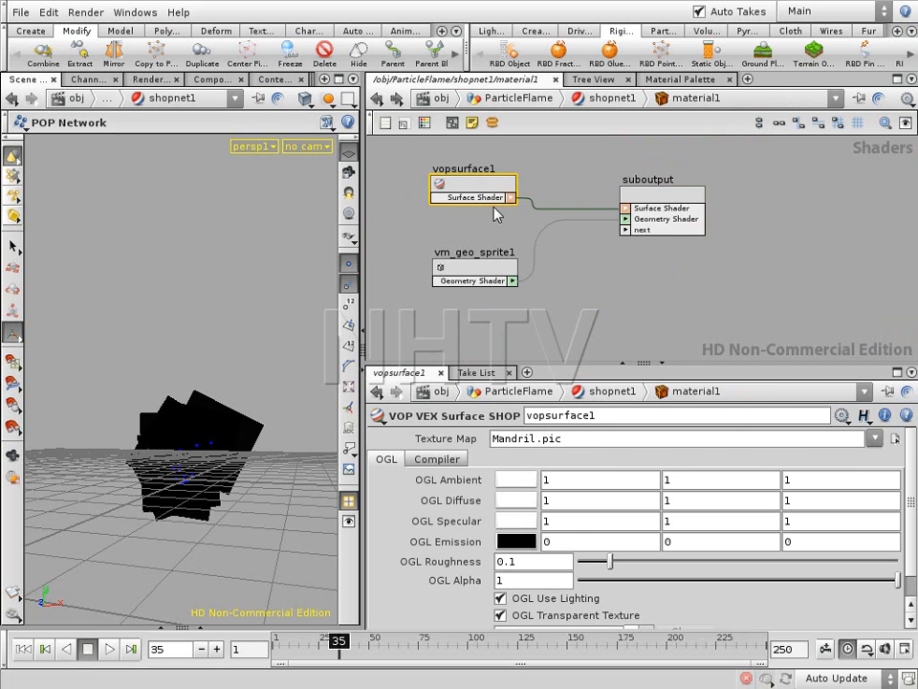
- Go back inside vopsurface1 and move the map parameter node higher, freeing space above global1
{"action": "double_click", "coordinate": [470, 184]}
{"action": "left_click_drag", "start_coordinate": [450, 230], "coordinate": [473, 182]}
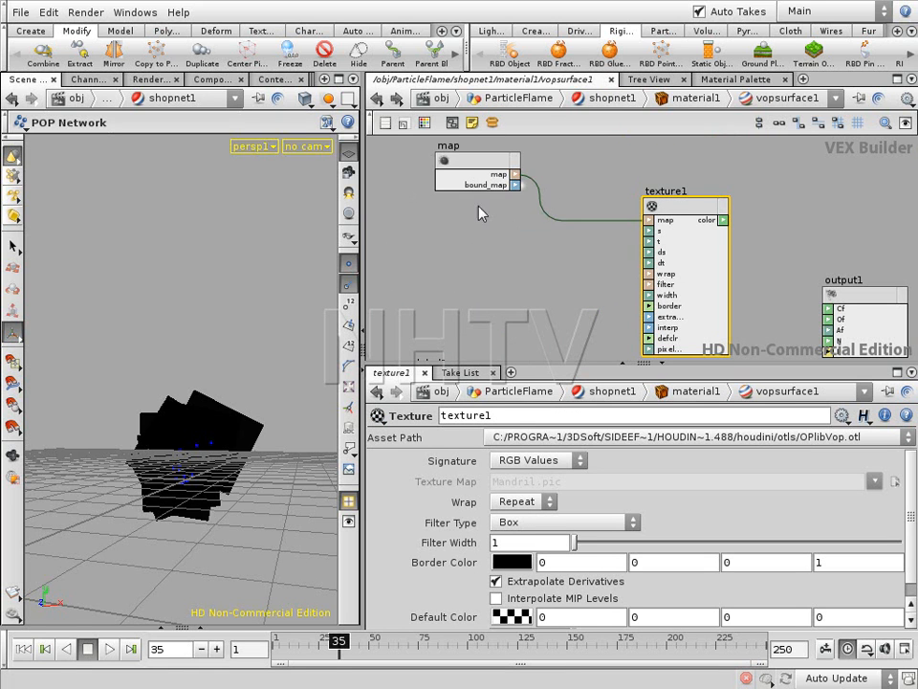
{"action": "middle_click_drag", "start_coordinate": [456, 303], "coordinate": [503, 260]}
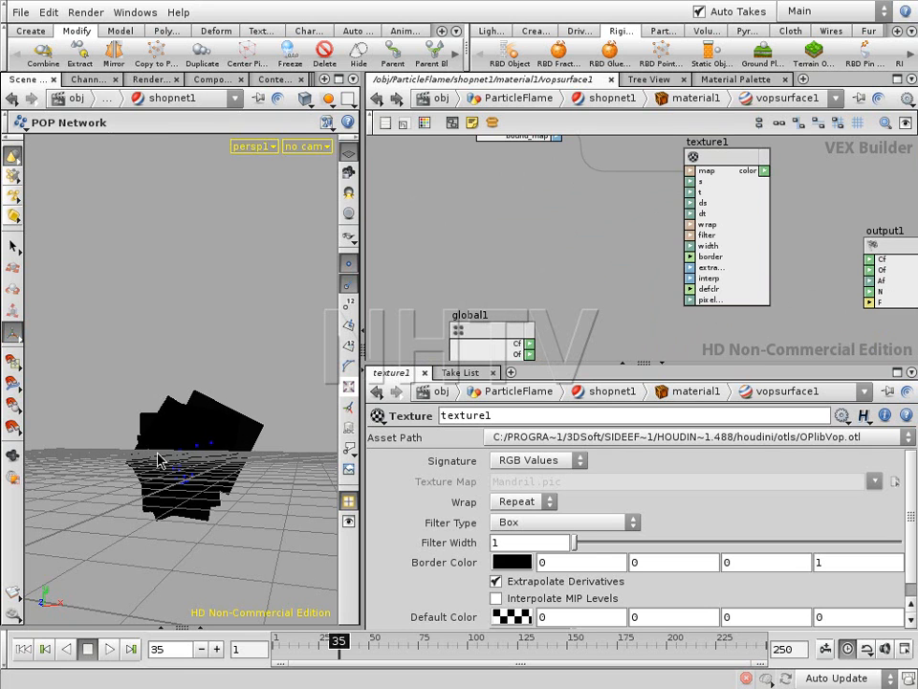
- Add a UVcoords node beside texture1 and connect its s and t outputs to texture1's s and t inputs
{"action": "mouse_move", "coordinate": [544, 256]}
{"action": "middle_mouse_down"}
{"action": "mouse_move", "coordinate": [396, 262]}
{"action": "mouse_move", "coordinate": [555, 261]}
{"action": "middle_mouse_up"}
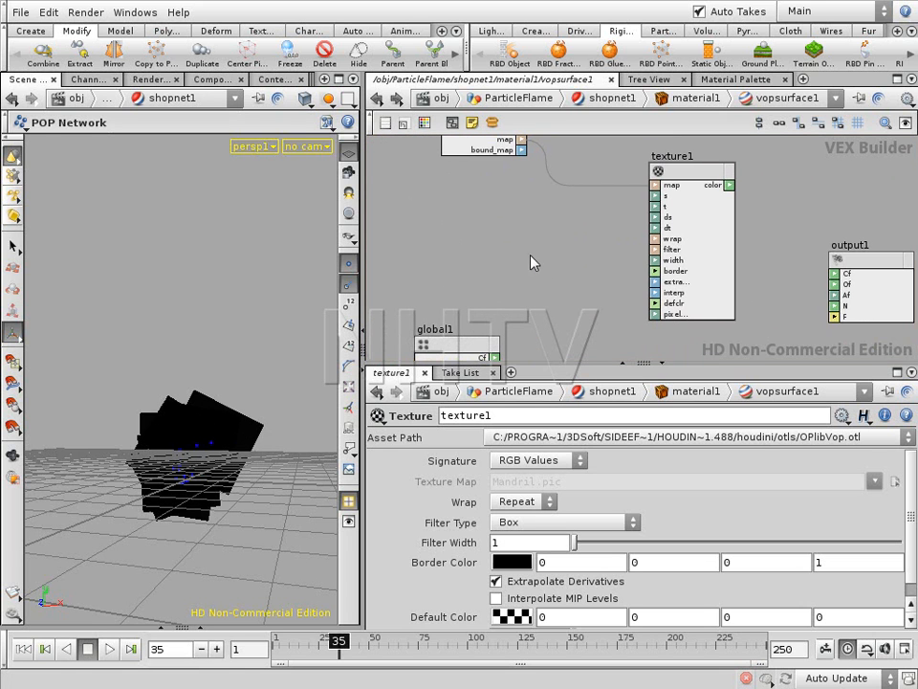
{"action": "key", "text": "Tab"}
{"action": "type", "text": "uv"}
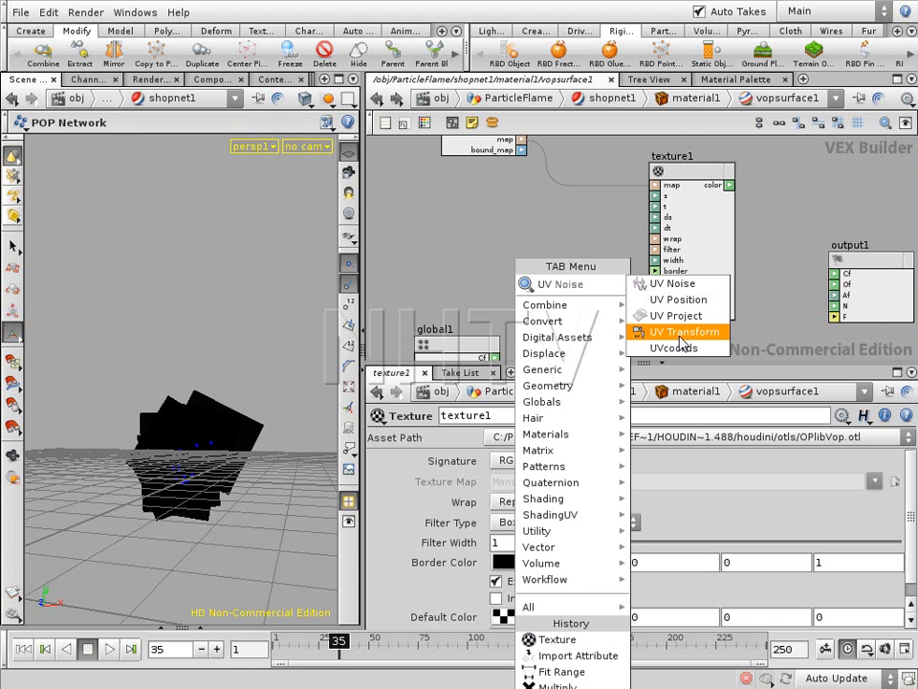
{"action": "left_click", "coordinate": [674, 348]}
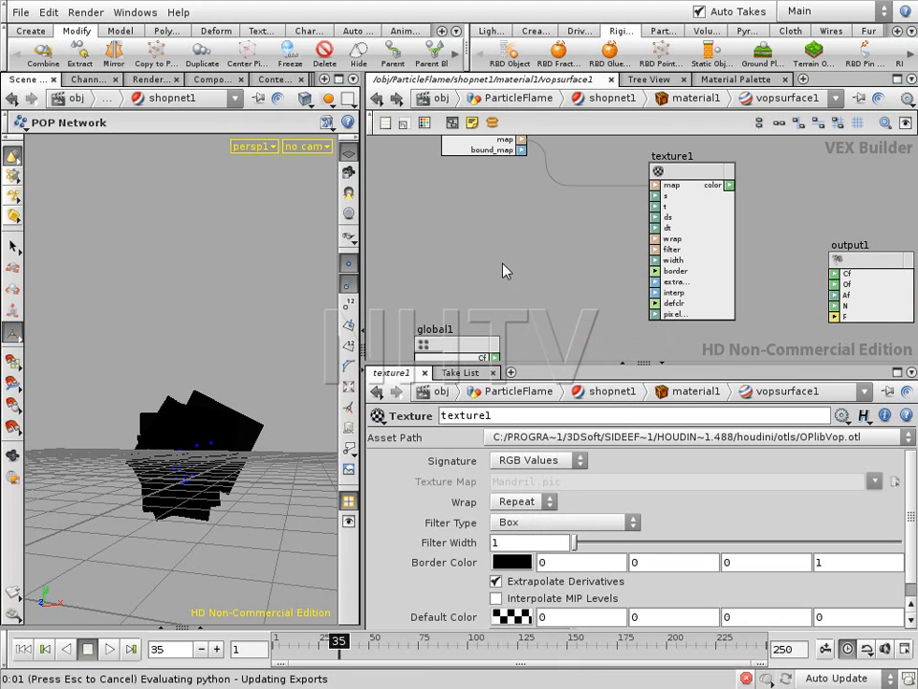
{"action": "left_click", "coordinate": [480, 253]}
{"action": "left_click_drag", "start_coordinate": [513, 243], "coordinate": [657, 197]}
{"action": "left_click", "coordinate": [654, 207]}
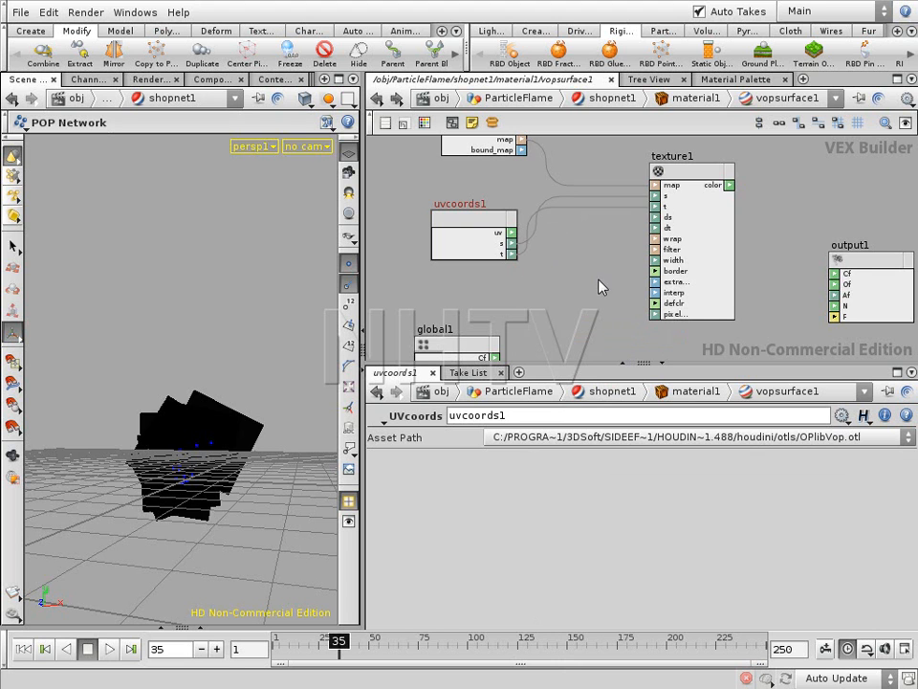
- Connect texture1's color output to output1's Cf input and reposition output1 farther from the texture node
{"action": "middle_click_drag", "start_coordinate": [591, 331], "coordinate": [504, 291]}
{"action": "middle_click_drag", "start_coordinate": [696, 236], "coordinate": [670, 281]}
{"action": "middle_click_drag", "start_coordinate": [690, 217], "coordinate": [610, 203]}
{"action": "left_click_drag", "start_coordinate": [671, 254], "coordinate": [712, 217]}
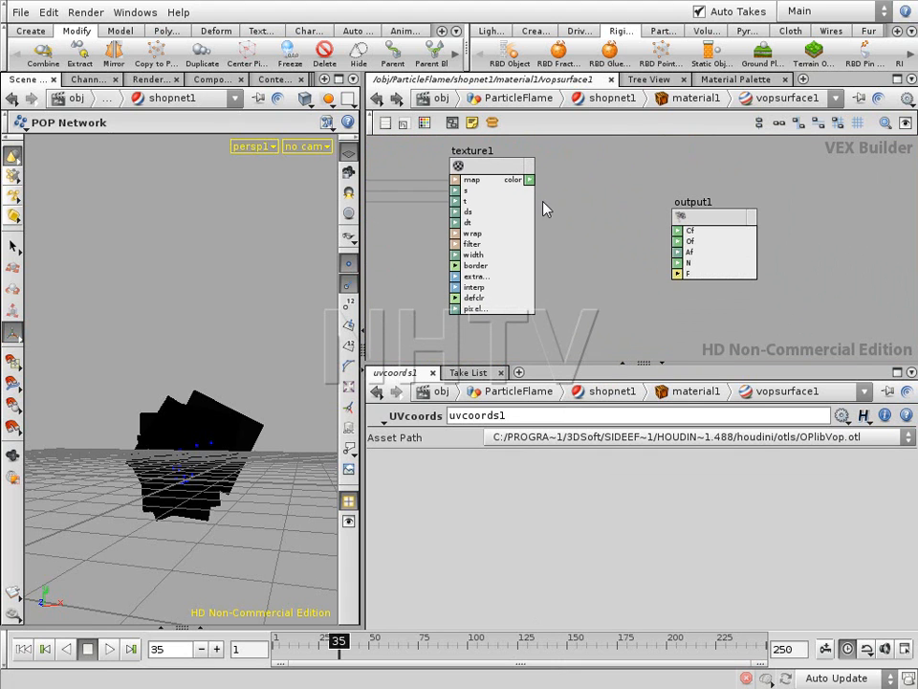
{"action": "left_click_drag", "start_coordinate": [533, 184], "coordinate": [759, 253]}
{"action": "middle_click_drag", "start_coordinate": [634, 305], "coordinate": [616, 263]}
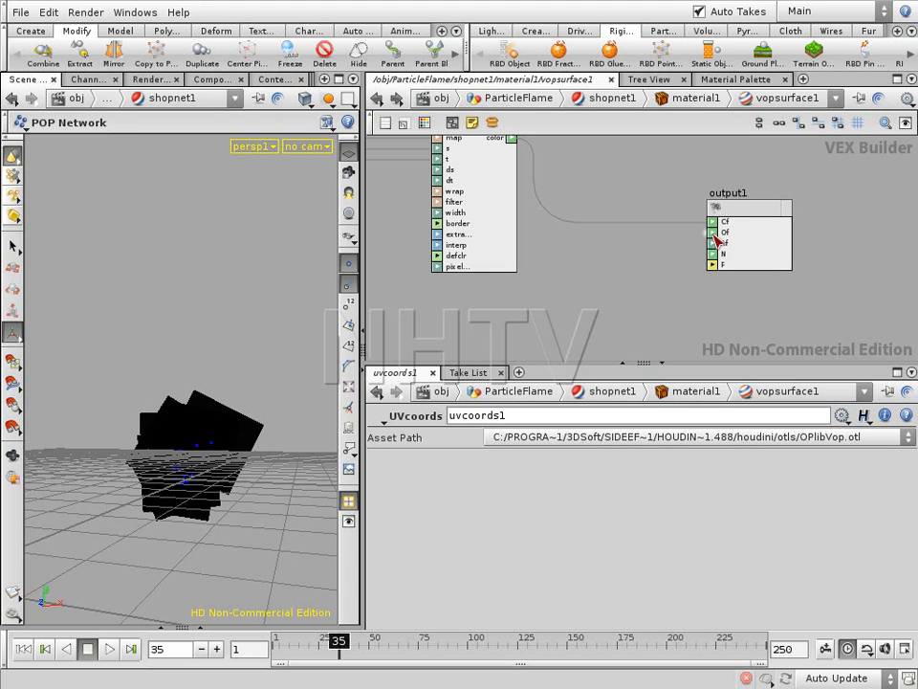
{"action": "left_click_drag", "start_coordinate": [747, 221], "coordinate": [768, 286]}
{"action": "middle_click_drag", "start_coordinate": [663, 256], "coordinate": [676, 192]}
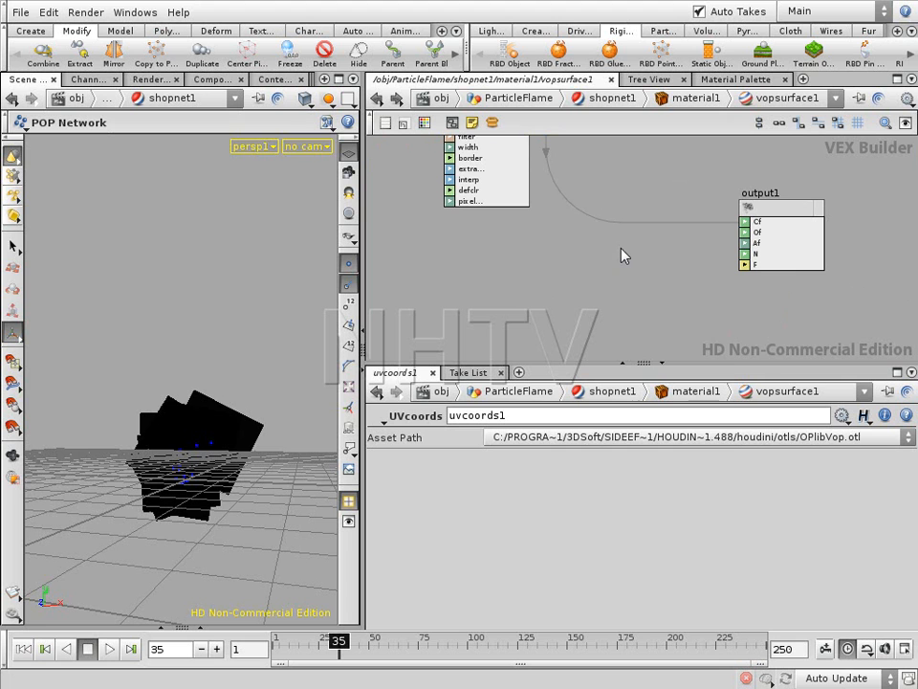
- Add a Constant node and connect it to output1's Of input
{"action": "key", "text": "Tab"}
{"action": "type", "text": "co"}
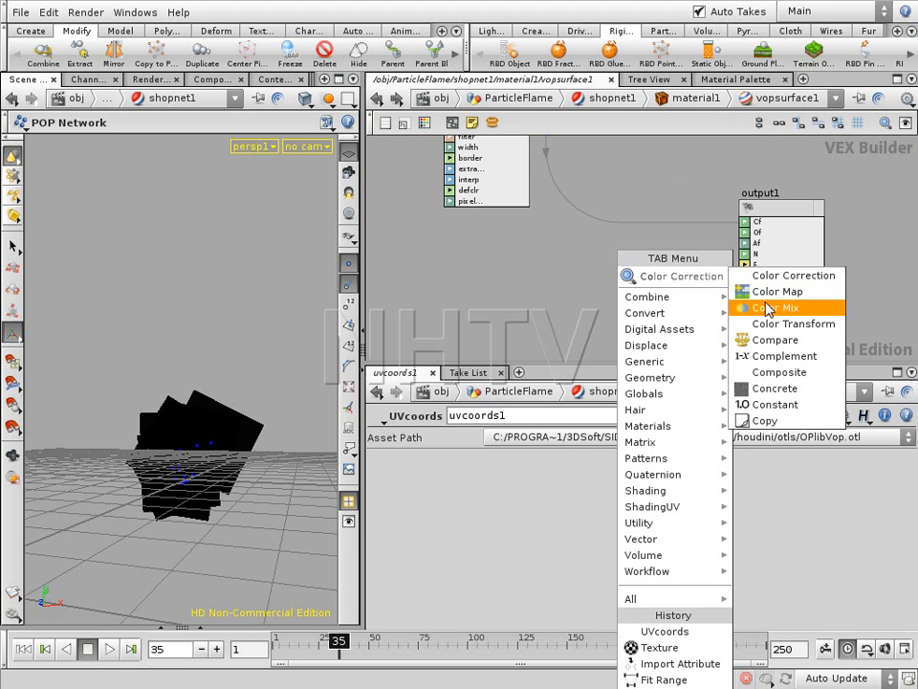
{"action": "left_click", "coordinate": [770, 404]}
{"action": "left_click", "coordinate": [622, 264]}
{"action": "left_click_drag", "start_coordinate": [660, 270], "coordinate": [745, 233]}
{"action": "left_click_drag", "start_coordinate": [649, 261], "coordinate": [646, 259]}
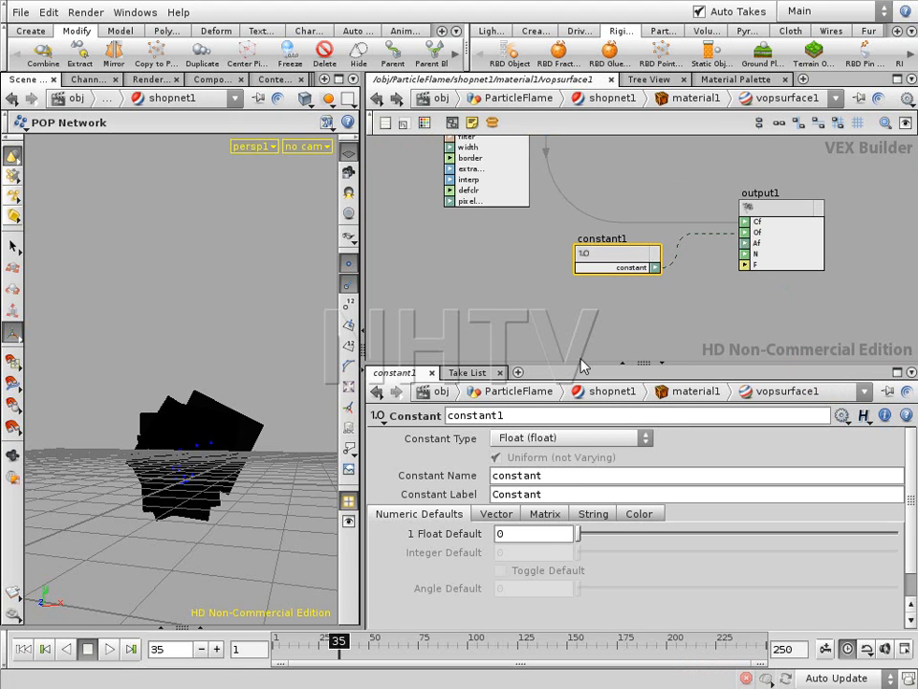
- Set constant1's type to Color (color) and display its color default values
{"action": "left_click", "coordinate": [593, 438]}
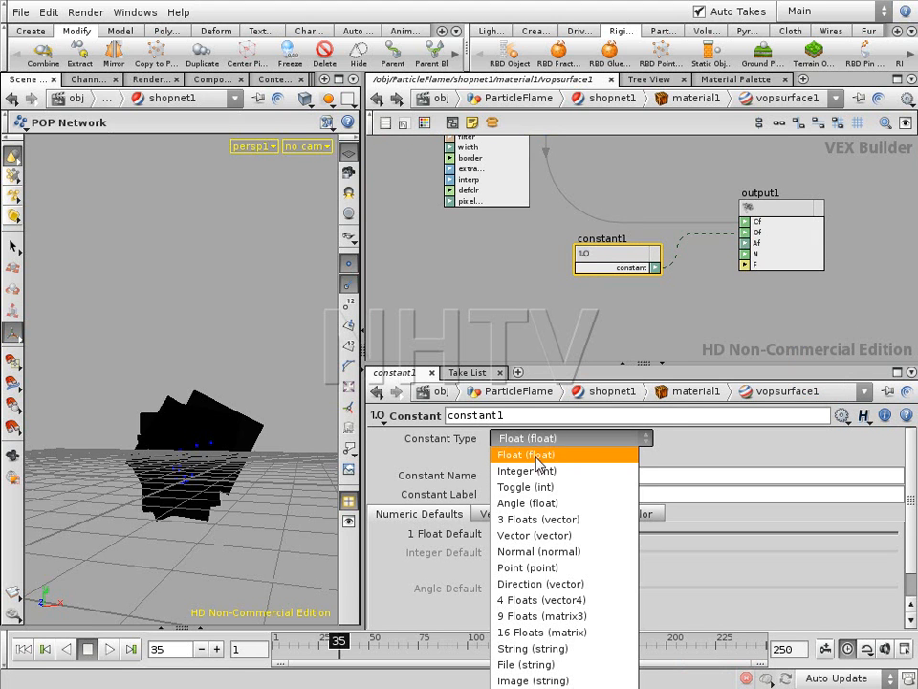
{"action": "left_click", "coordinate": [565, 670]}
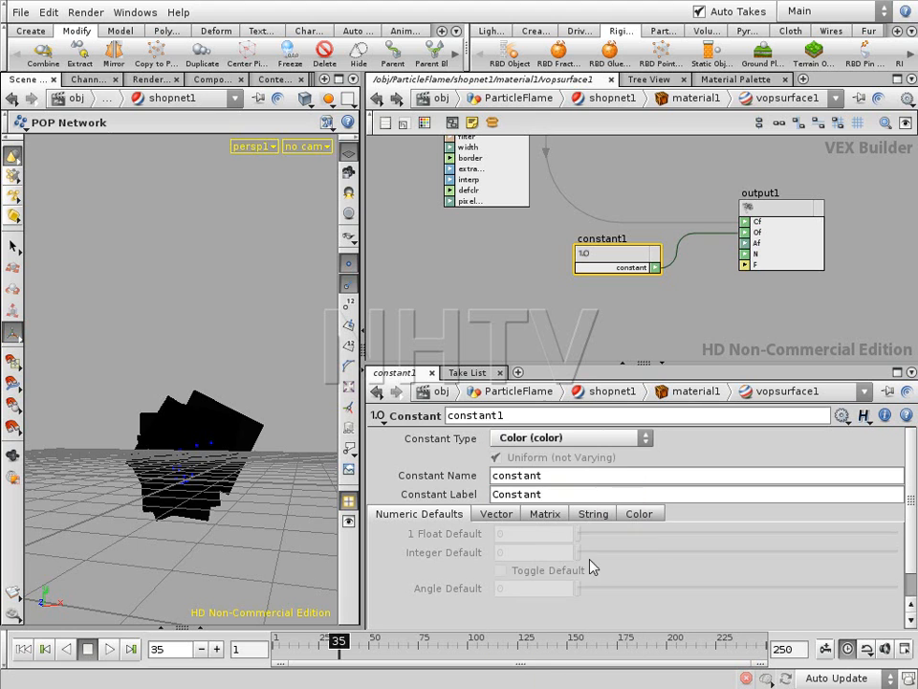
{"action": "left_click", "coordinate": [637, 515]}
{"action": "left_click", "coordinate": [668, 322]}
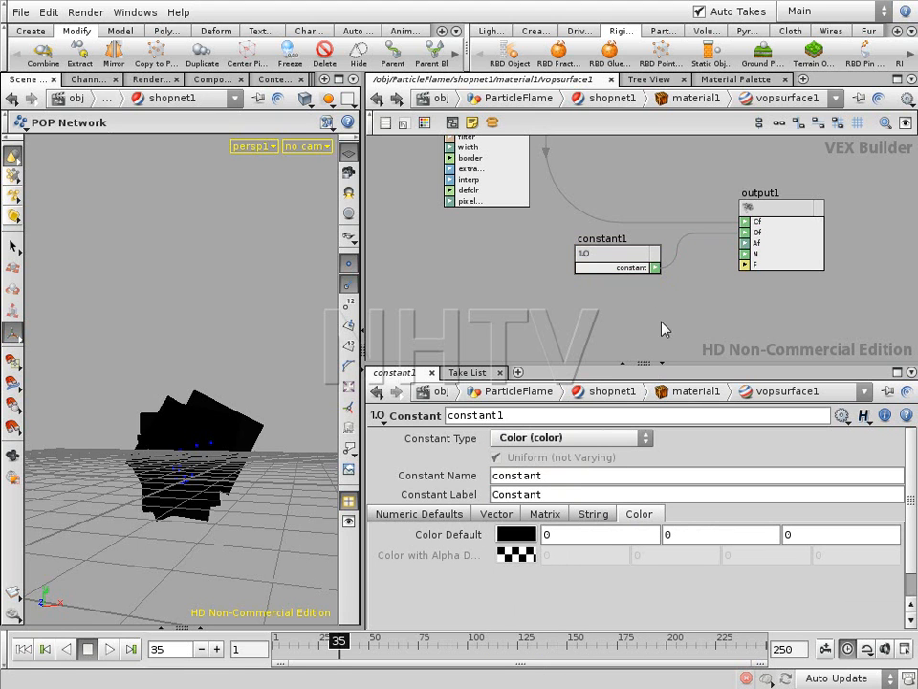
- Move constant1 closer to texture1 and reconnect texture1's color output to output1's Cf input
{"action": "left_click_drag", "start_coordinate": [624, 256], "coordinate": [596, 246]}
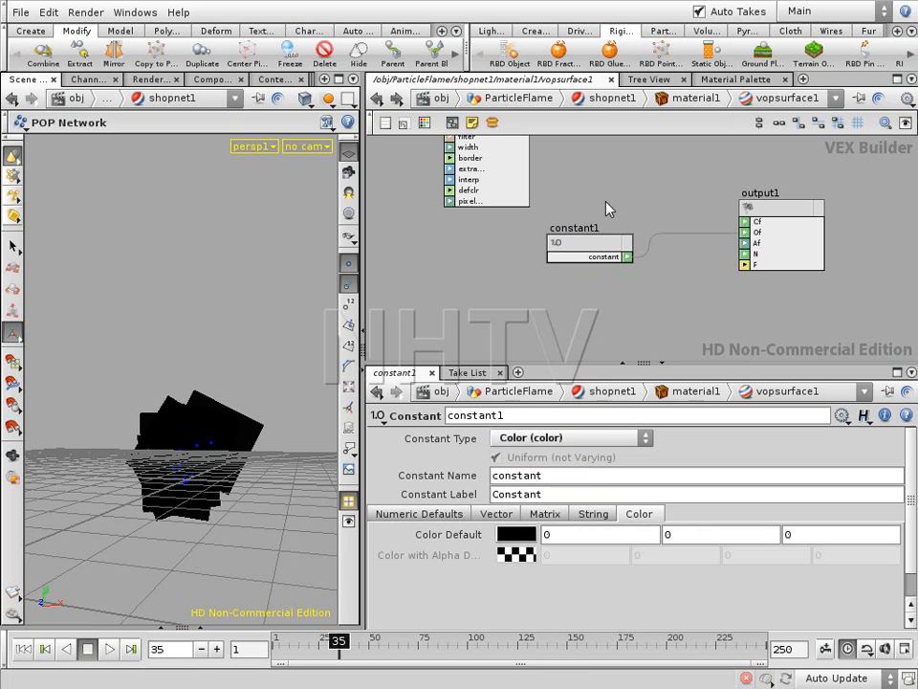
{"action": "middle_click_drag", "start_coordinate": [596, 172], "coordinate": [604, 279]}
{"action": "left_click", "coordinate": [534, 179]}
{"action": "left_click", "coordinate": [753, 329]}
{"action": "middle_click_drag", "start_coordinate": [665, 261], "coordinate": [741, 156]}
{"action": "middle_click_drag", "start_coordinate": [528, 315], "coordinate": [643, 291]}
{"action": "right_click_drag", "start_coordinate": [630, 279], "coordinate": [588, 285]}
{"action": "middle_click_drag", "start_coordinate": [598, 260], "coordinate": [622, 320]}
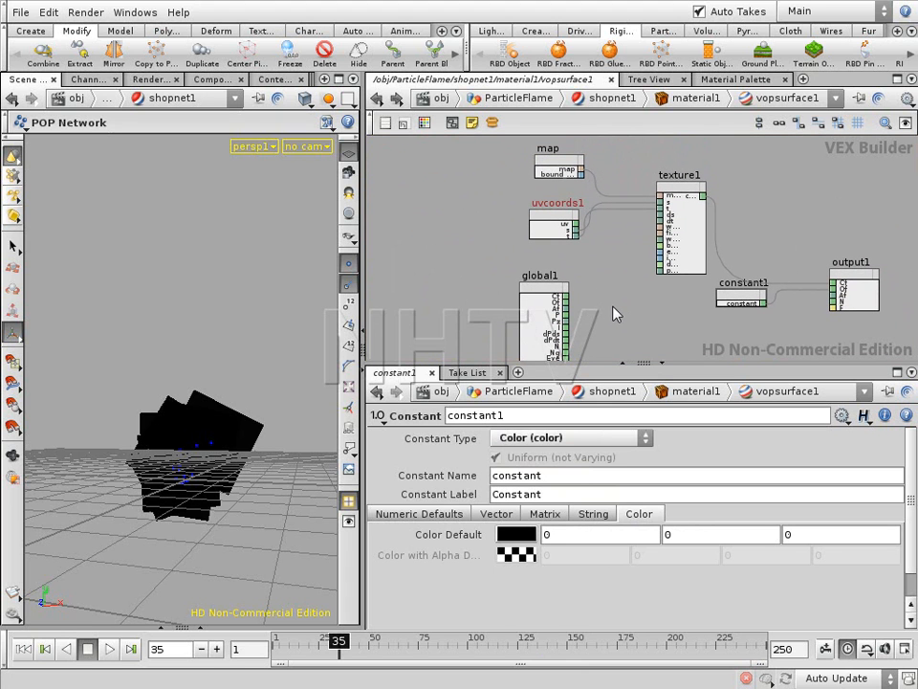
- Return to the shopnet1 level, promote material1's material parameters, and shift the material1 node slightly
{"action": "key", "text": "u"}
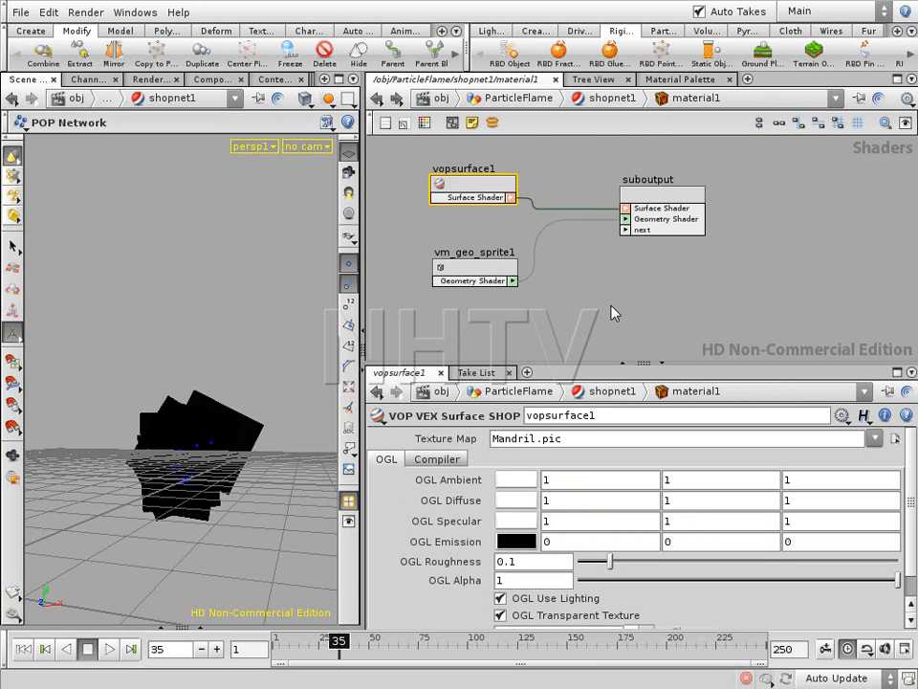
{"action": "key", "text": "u"}
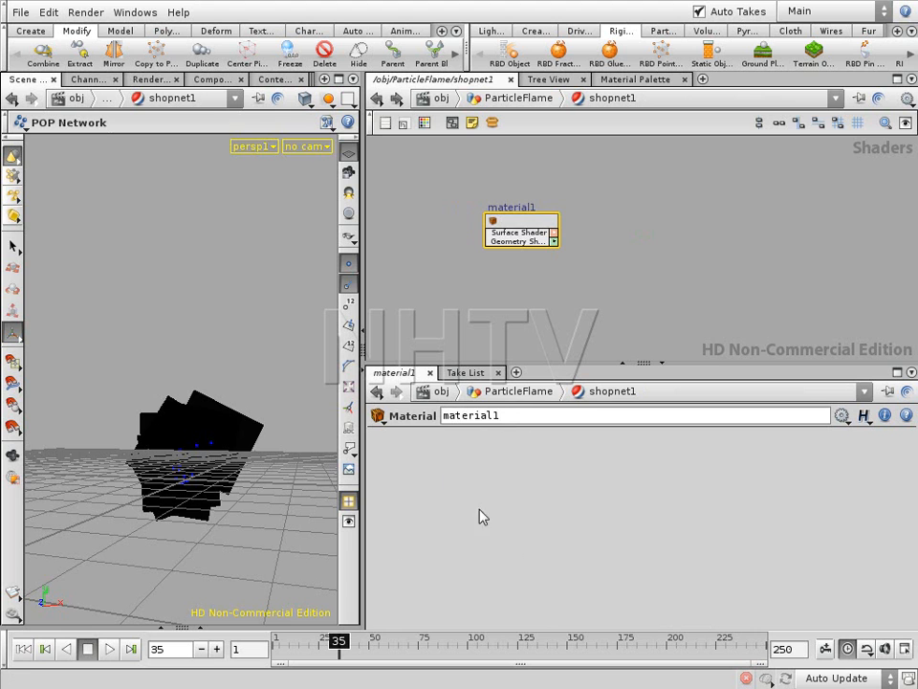
{"action": "right_click", "coordinate": [518, 222]}
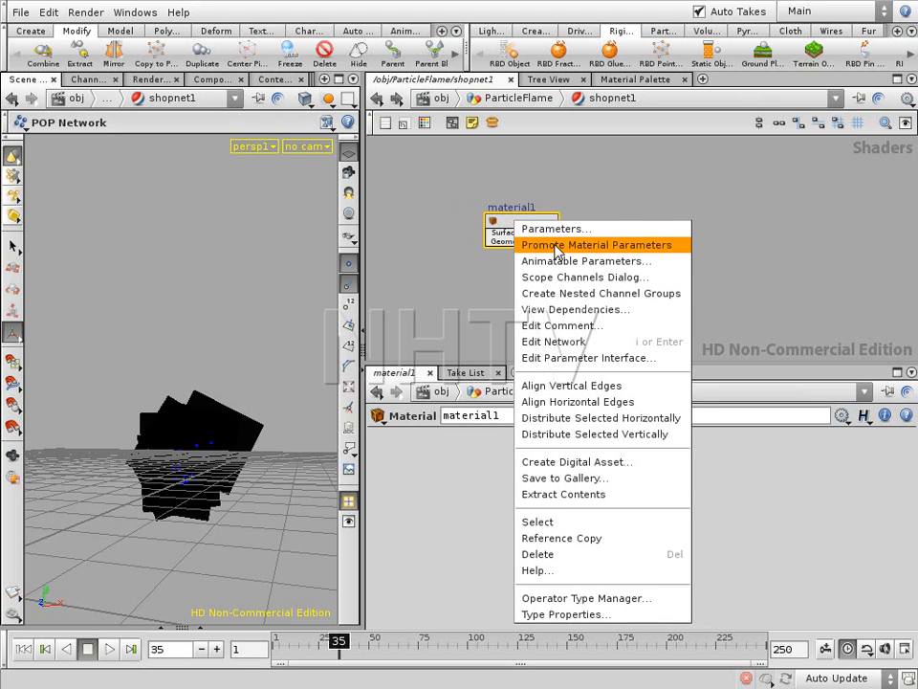
{"action": "left_click", "coordinate": [555, 249]}
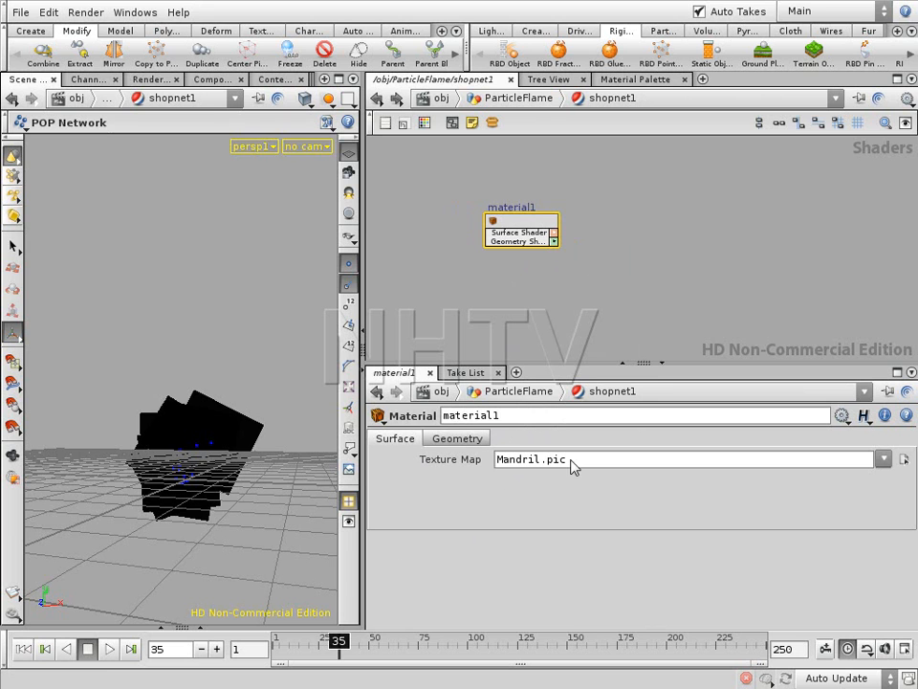
{"action": "left_click_drag", "start_coordinate": [554, 227], "coordinate": [556, 228]}
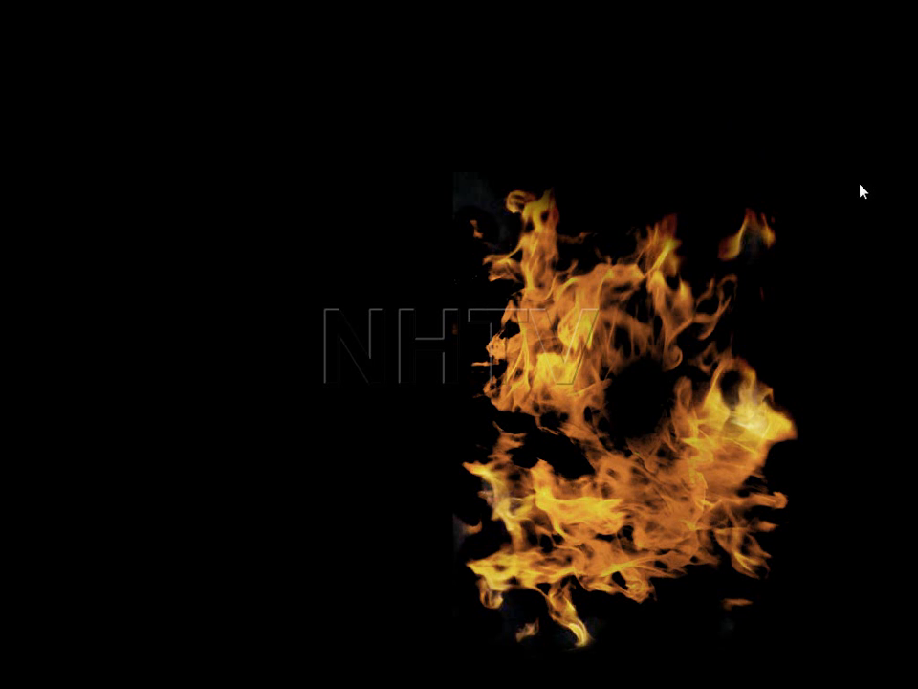
- Close the Flame.png preview, switch back to Houdini, and open the image chooser for material1's Texture Map
{"action": "key", "text": "alt+F4"}
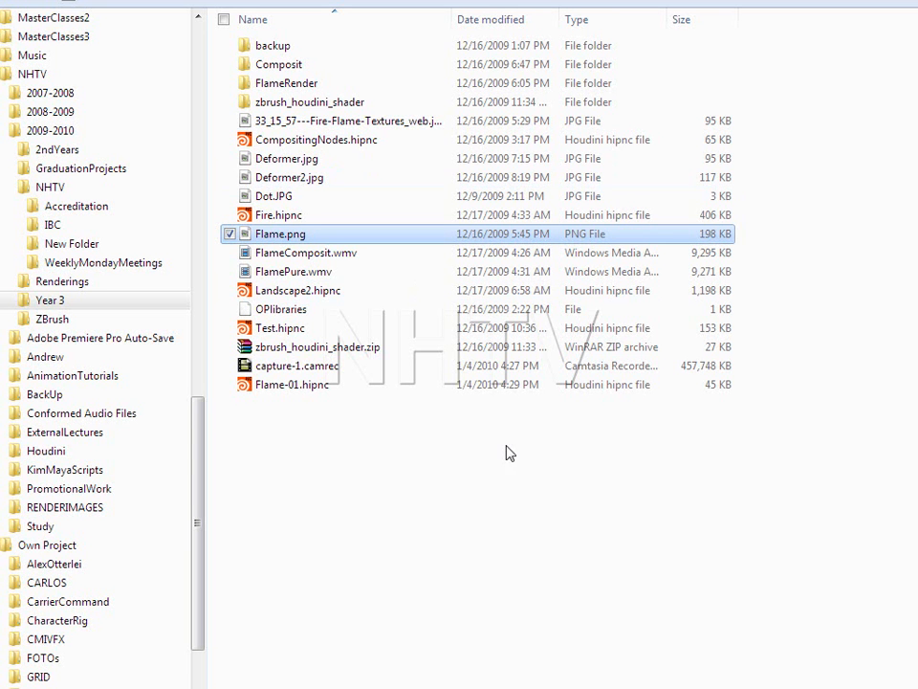
{"action": "key", "text": "alt+Tab"}
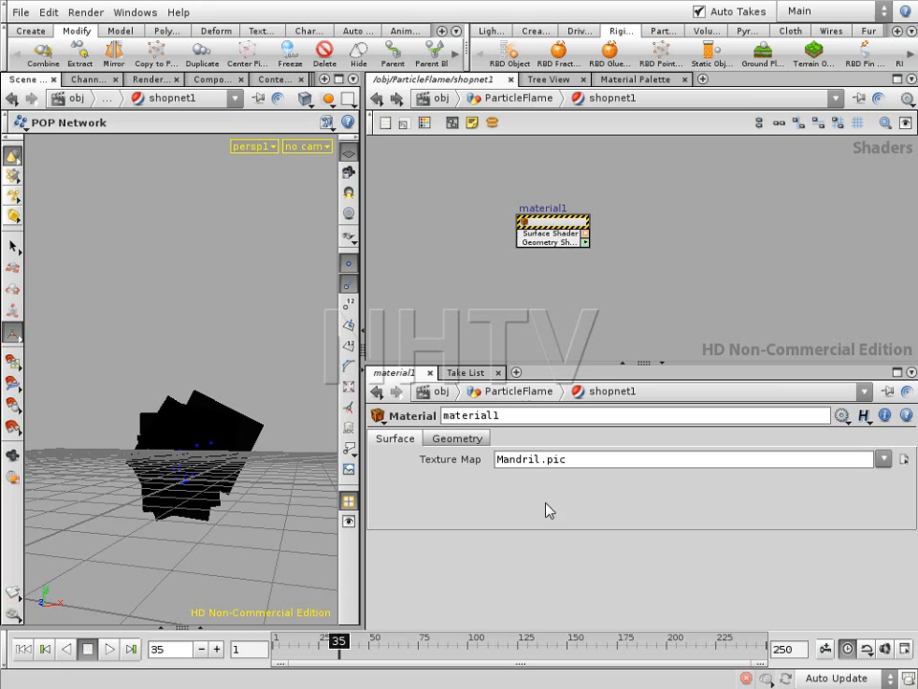
{"action": "left_click", "coordinate": [560, 231]}
{"action": "left_click", "coordinate": [884, 460]}
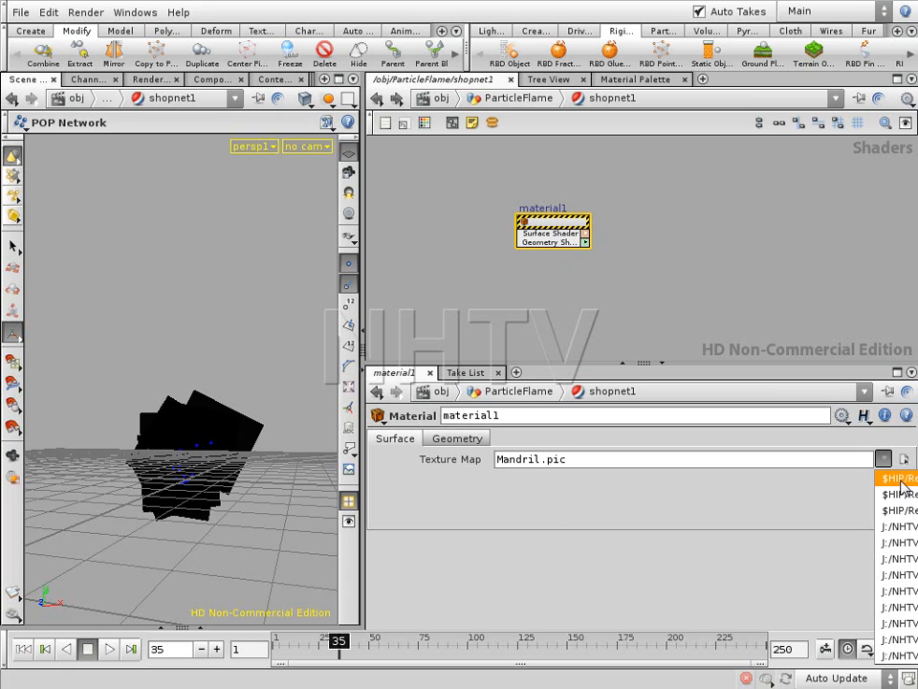
{"action": "left_click", "coordinate": [904, 459]}
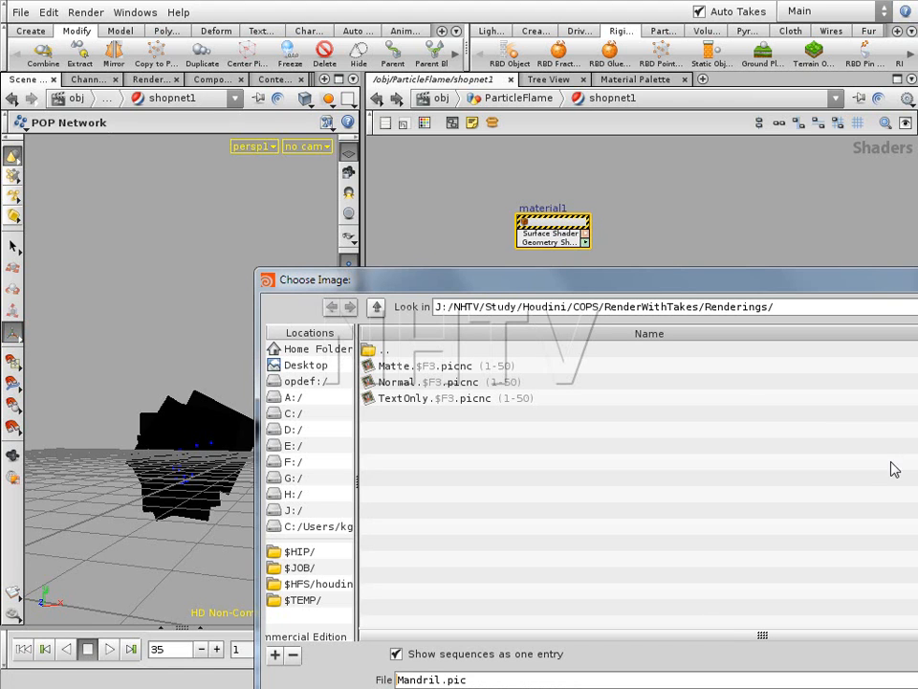
- Browse the image chooser up to J:/NHTV and down into 2009-2010/Year 3/Blok-10 to look for the flame image
{"action": "left_click", "coordinate": [384, 350]}
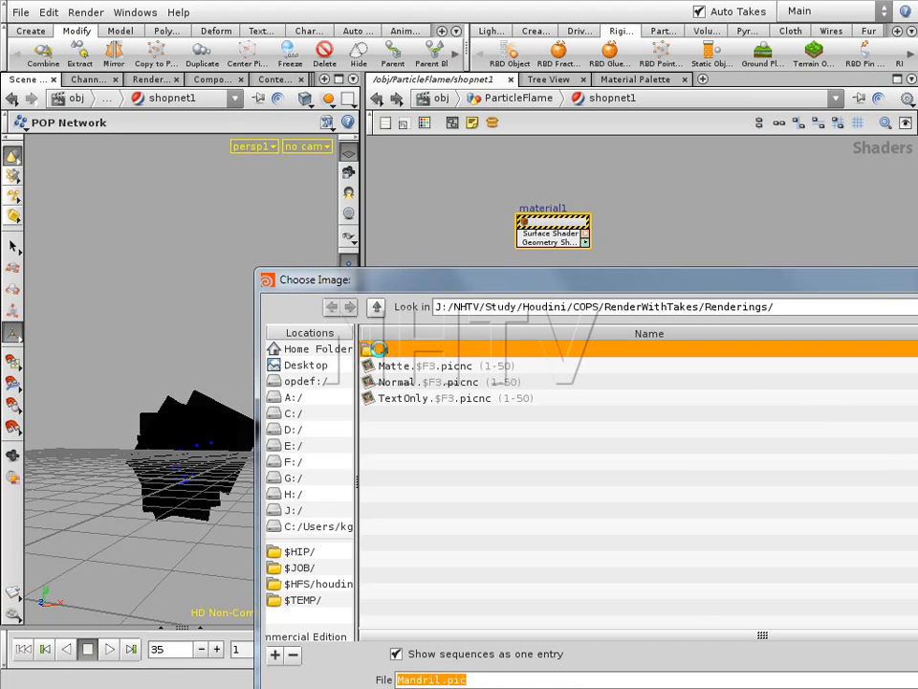
{"action": "double_click", "coordinate": [383, 350]}
{"action": "double_click", "coordinate": [383, 350]}
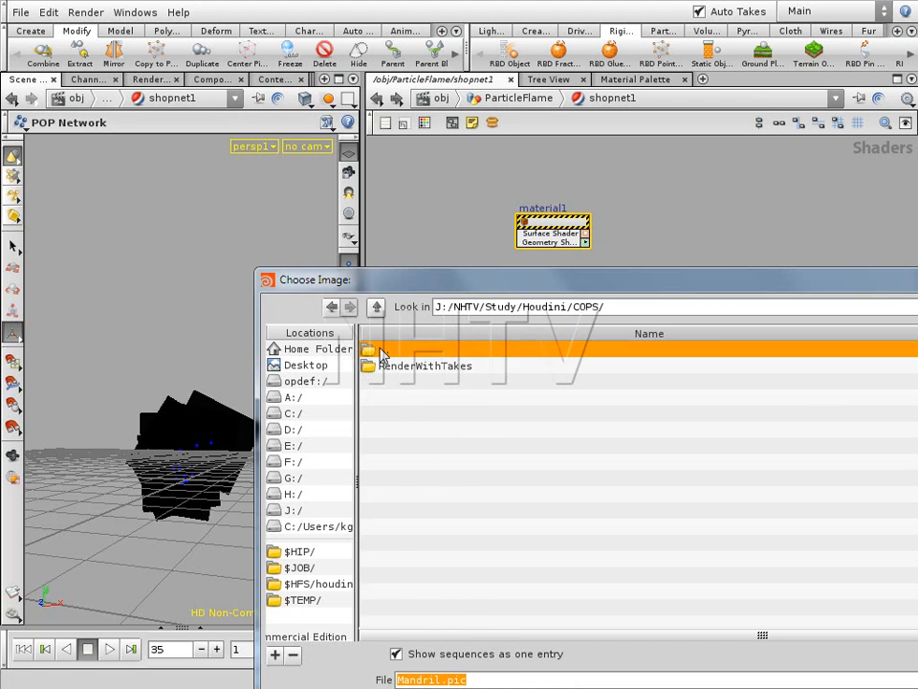
{"action": "double_click", "coordinate": [381, 350]}
{"action": "double_click", "coordinate": [382, 350]}
{"action": "double_click", "coordinate": [382, 350]}
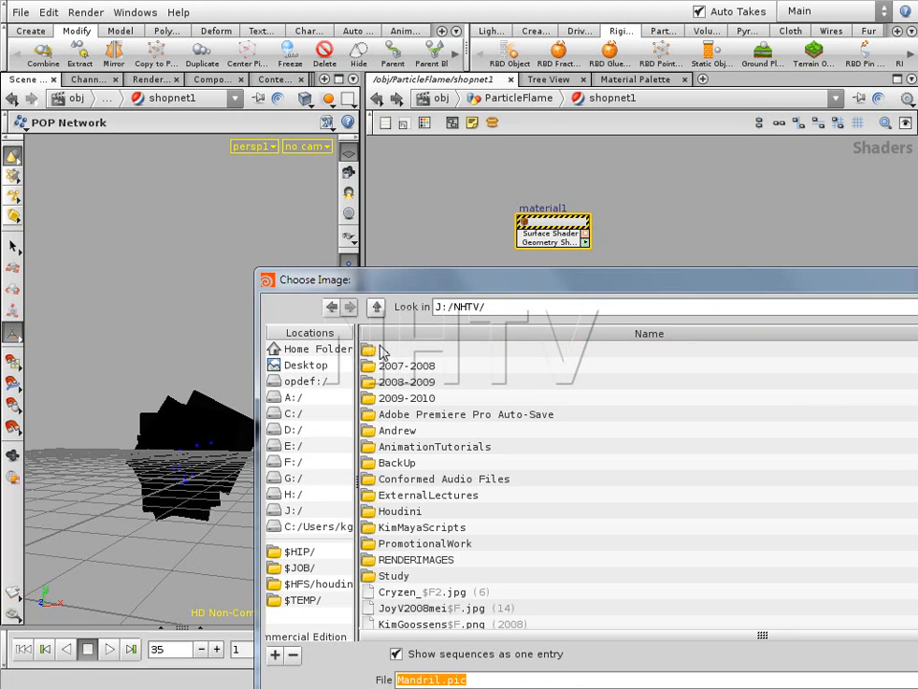
{"action": "double_click", "coordinate": [392, 397]}
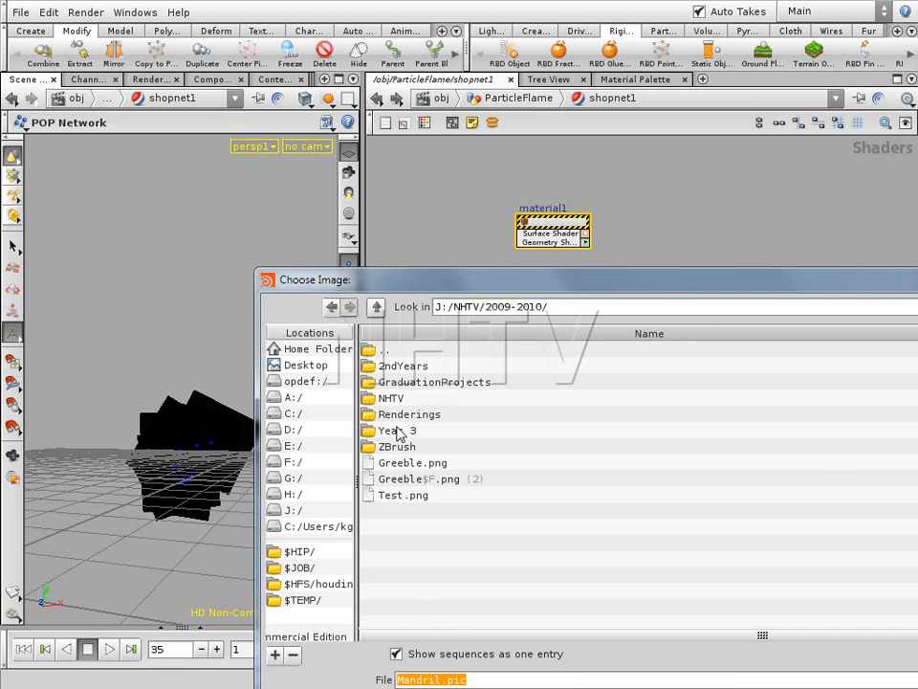
{"action": "left_click", "coordinate": [397, 431]}
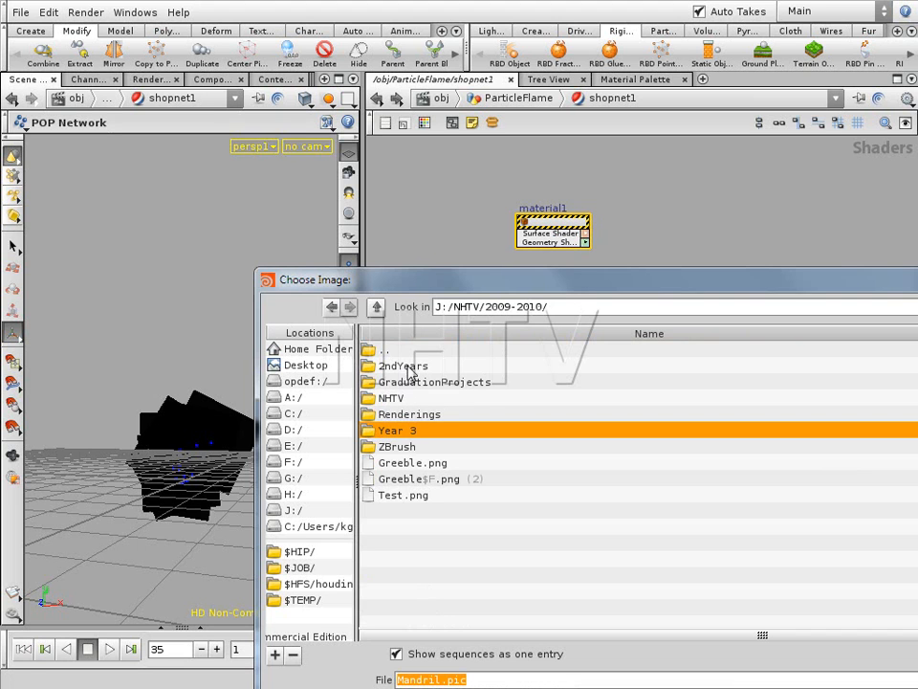
{"action": "double_click", "coordinate": [387, 432]}
{"action": "double_click", "coordinate": [392, 383]}
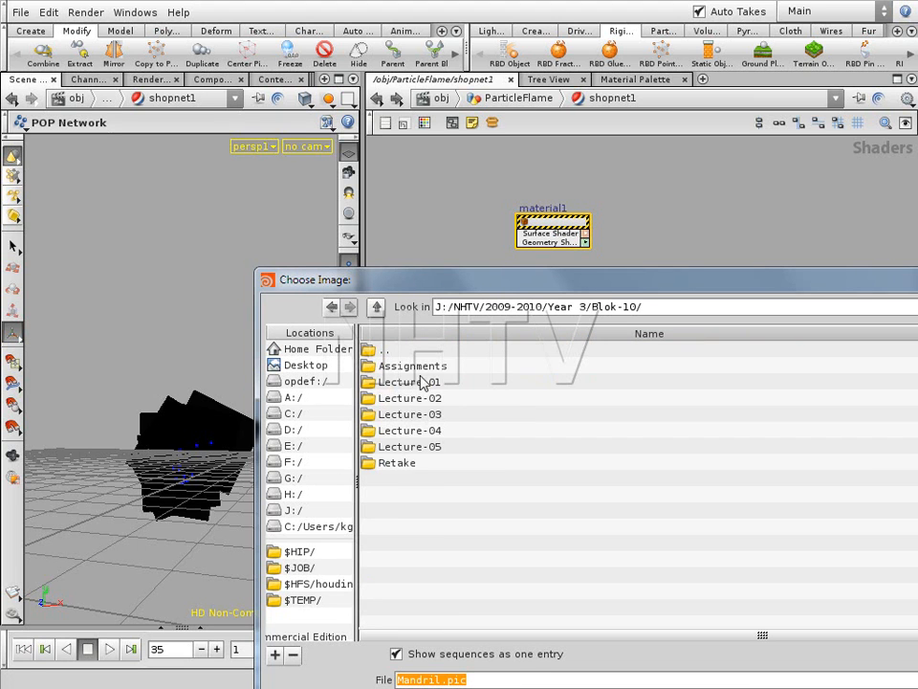
- Load Flame.png from the $HIP folder as material1's Texture Map
{"action": "left_click", "coordinate": [298, 551]}
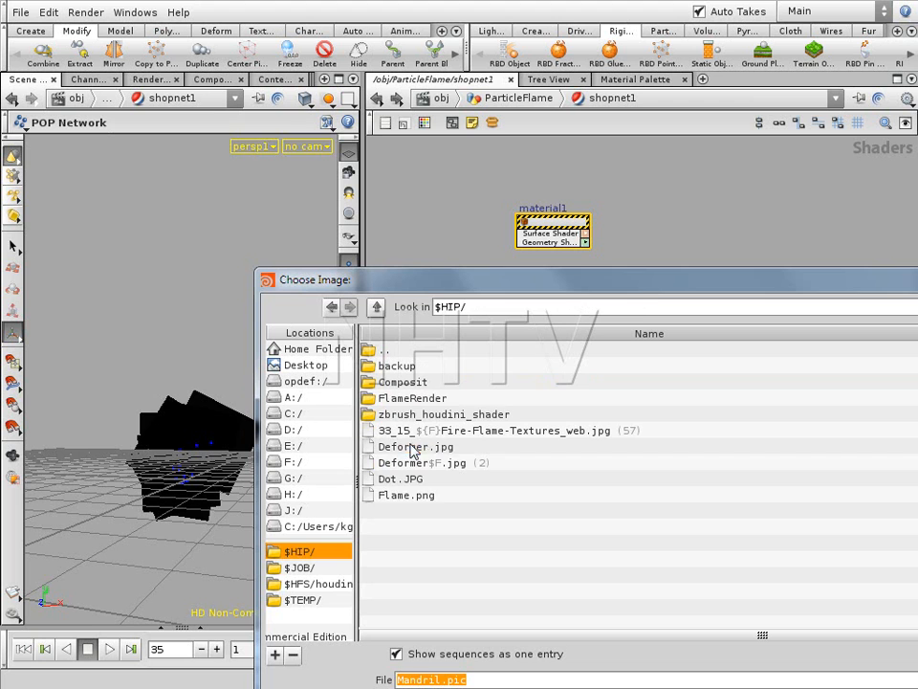
{"action": "left_click", "coordinate": [421, 496]}
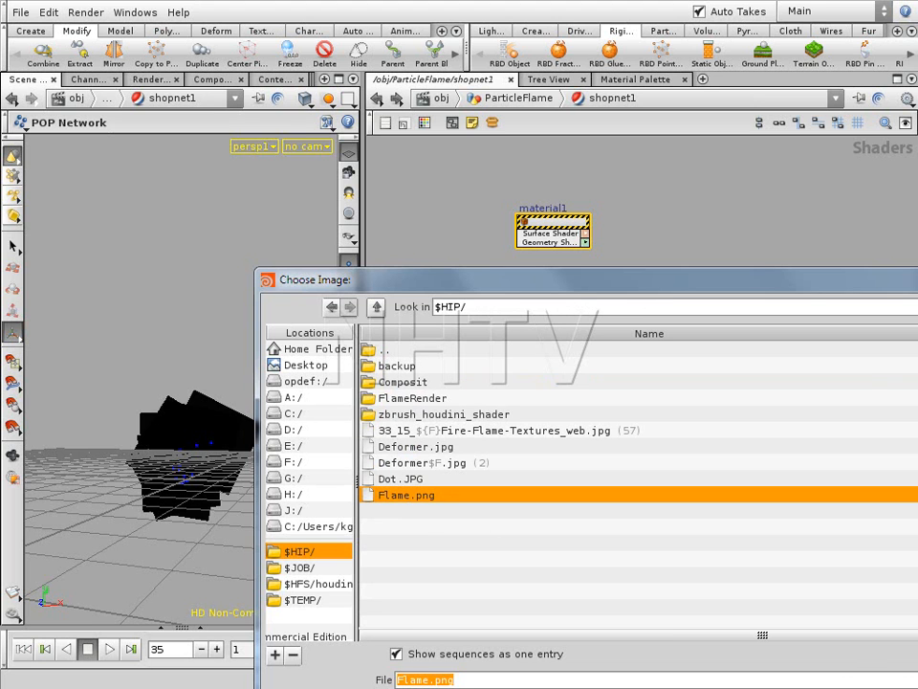
{"action": "key", "text": "Return"}
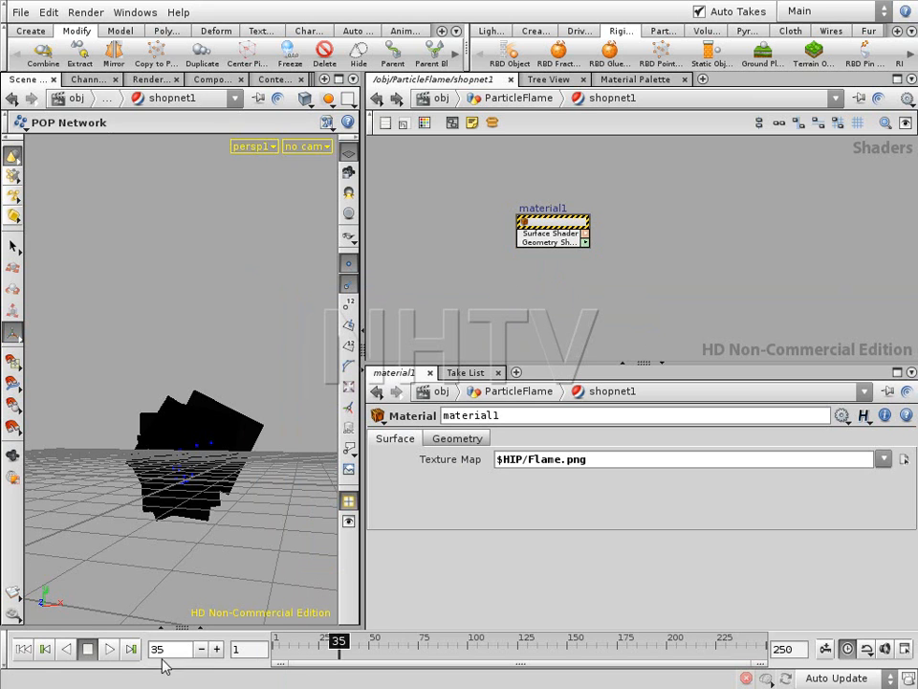
- Play the particle animation from the first frame, stop it at about frame 53, and return to the ParticleFlame level
{"action": "left_click", "coordinate": [23, 649]}
{"action": "left_click", "coordinate": [109, 649]}
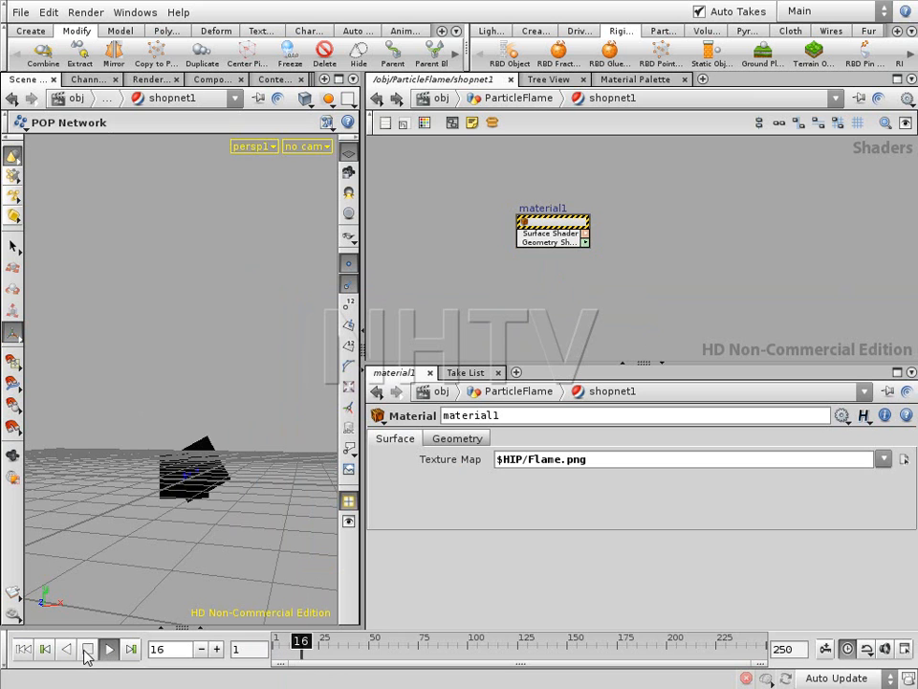
{"action": "left_click", "coordinate": [87, 648]}
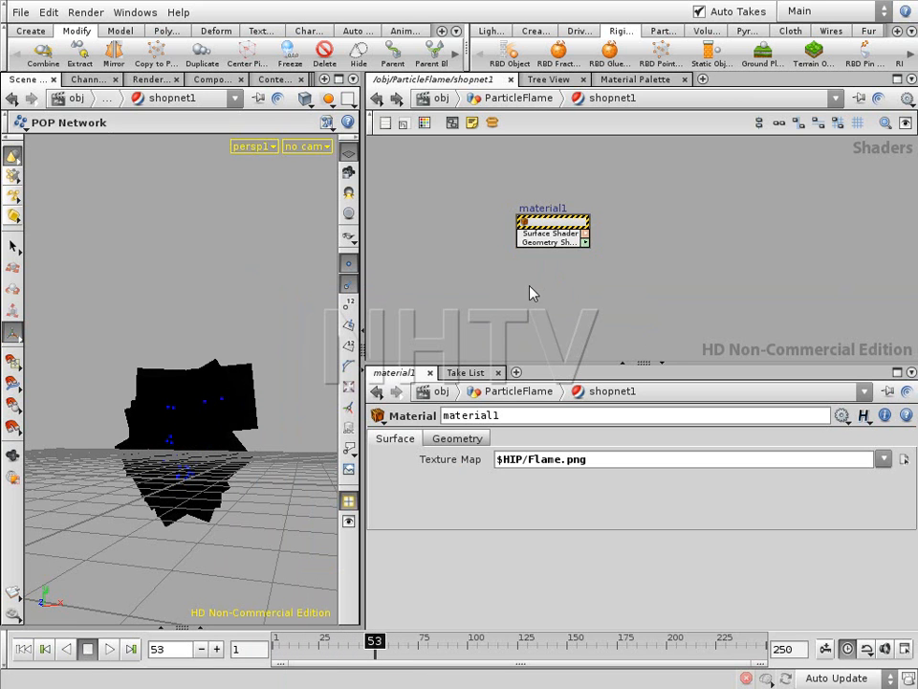
{"action": "key", "text": "u"}
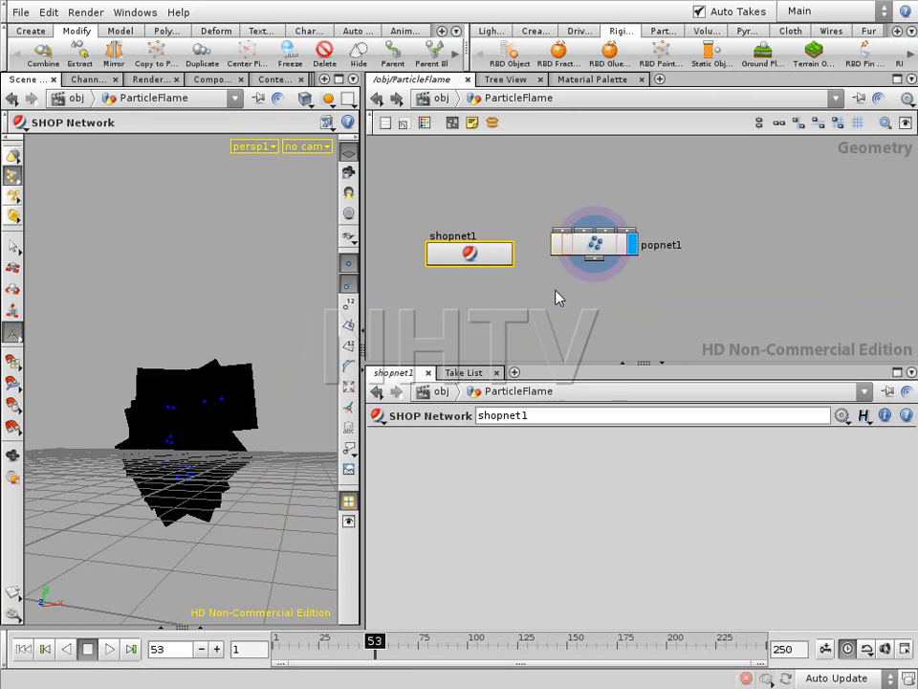
- Return to the object level and assign /obj/ParticleFlame/shopnet1/material1 as the ParticleFlame object's material
{"action": "left_click", "coordinate": [564, 329]}
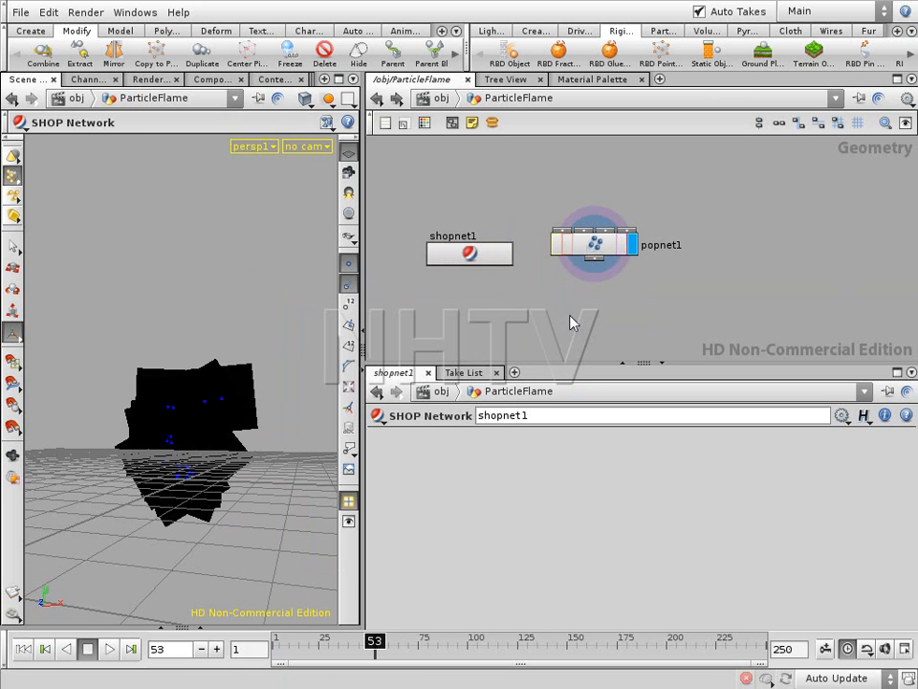
{"action": "key", "text": "u"}
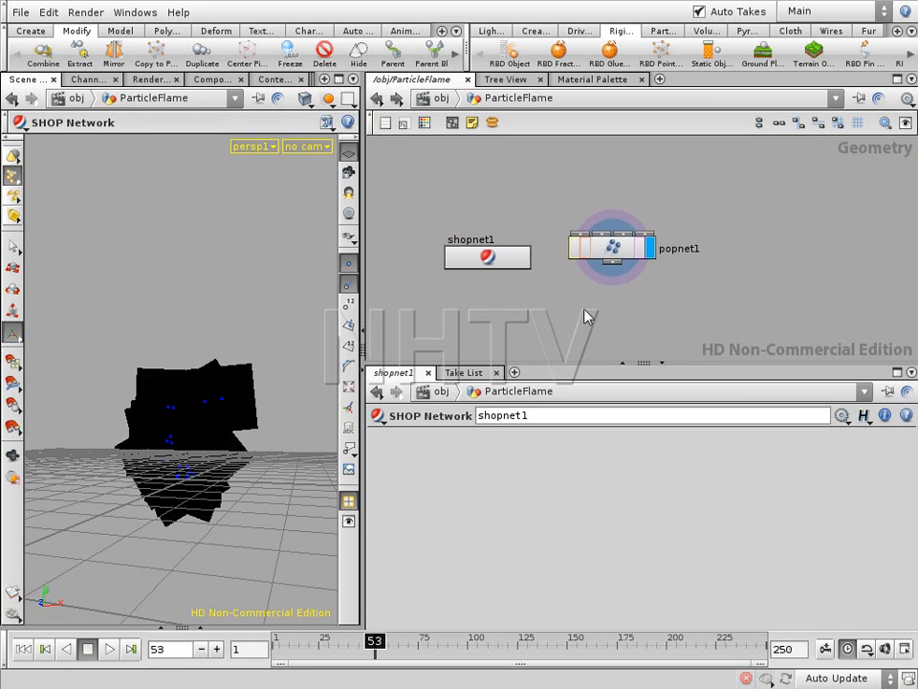
{"action": "middle_click_drag", "start_coordinate": [552, 198], "coordinate": [574, 250]}
{"action": "left_click", "coordinate": [556, 209]}
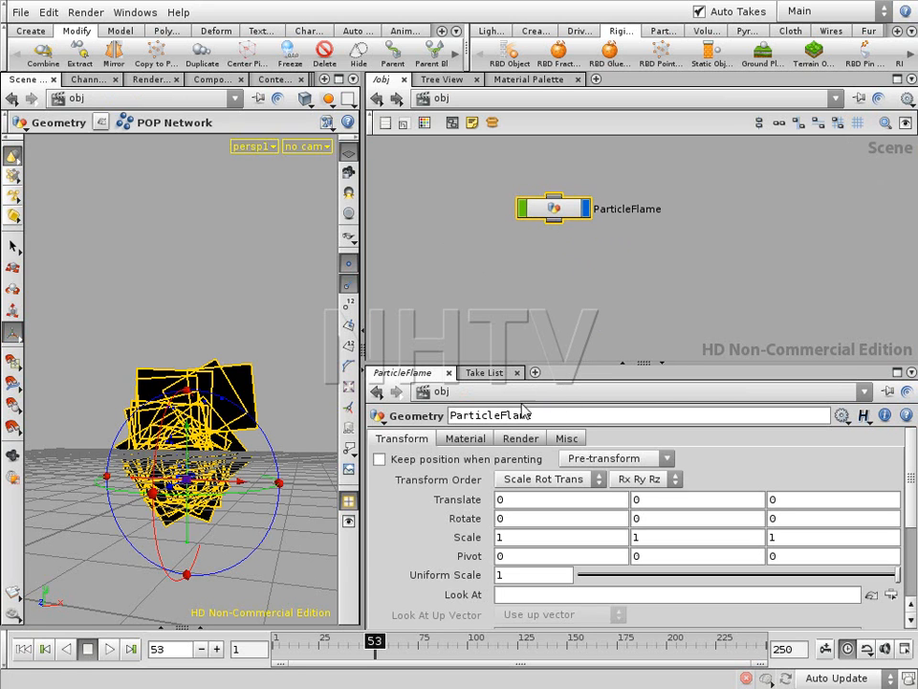
{"action": "left_click", "coordinate": [577, 212]}
{"action": "left_click_drag", "start_coordinate": [579, 217], "coordinate": [600, 218]}
{"action": "left_click", "coordinate": [473, 438]}
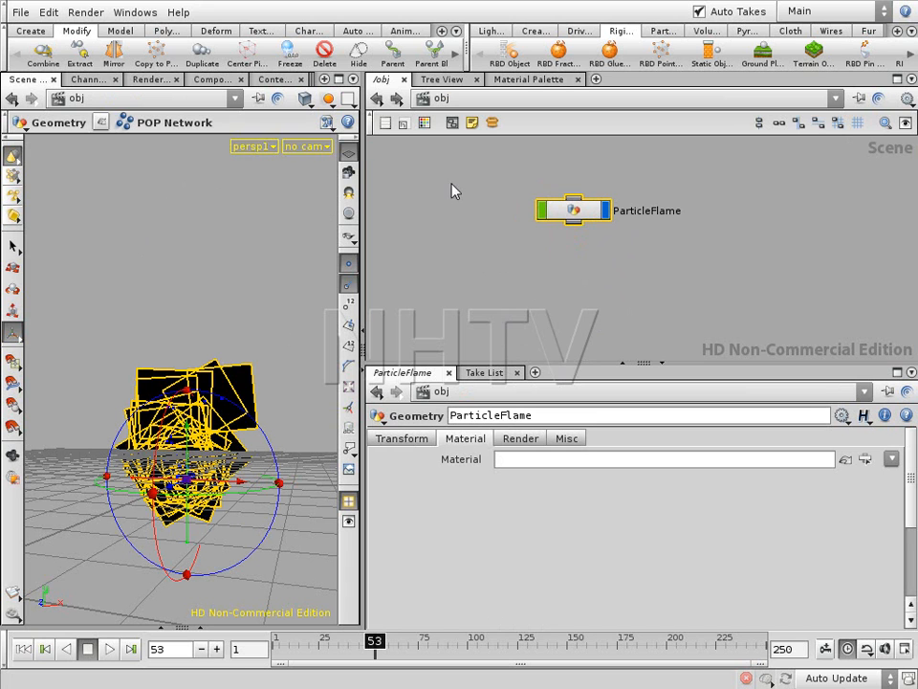
{"action": "left_click", "coordinate": [845, 459]}
{"action": "left_click", "coordinate": [391, 287]}
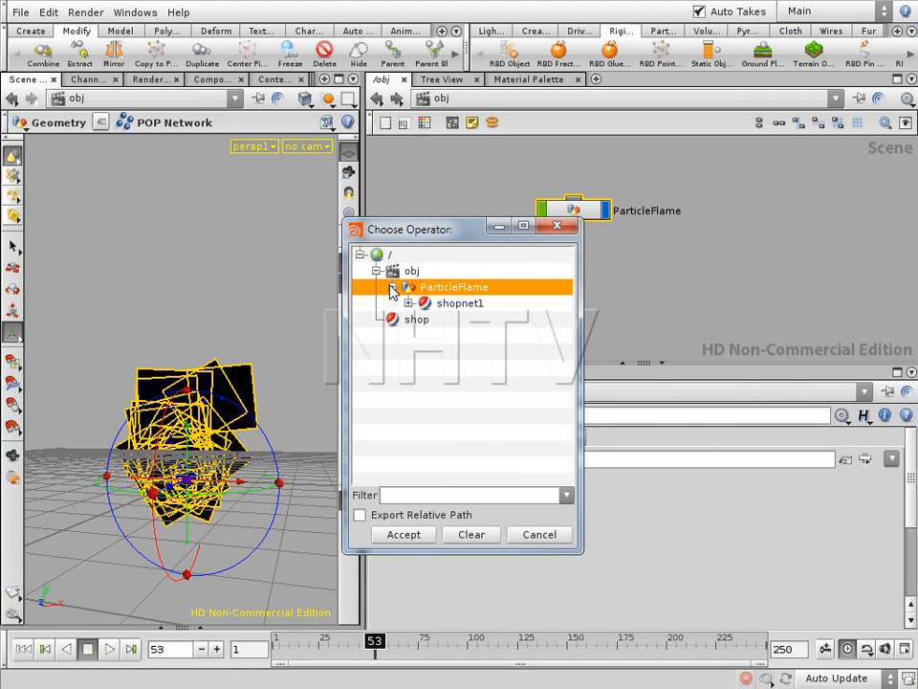
{"action": "left_click", "coordinate": [410, 302]}
{"action": "left_click", "coordinate": [474, 318]}
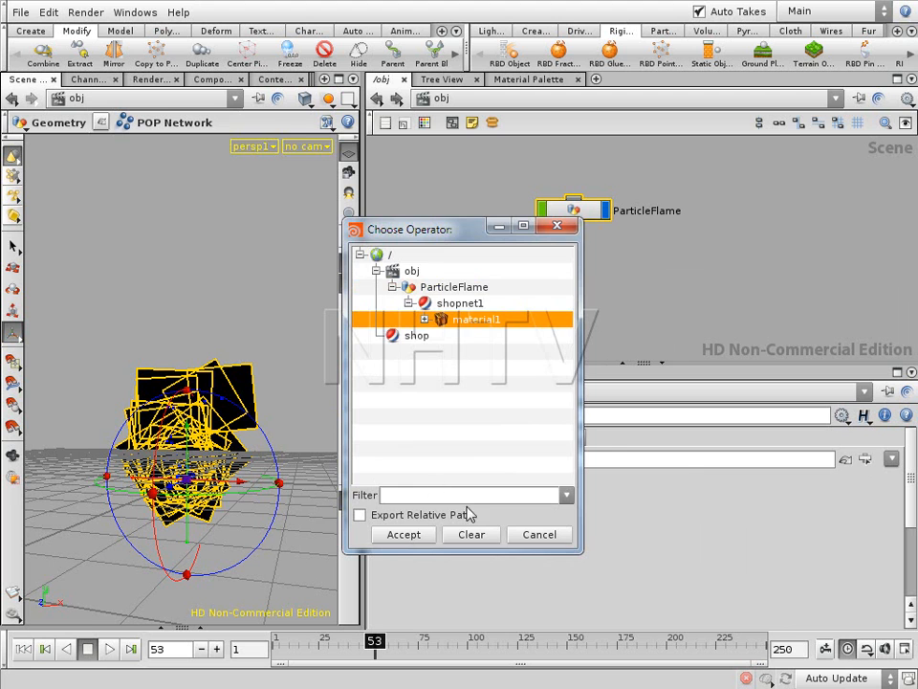
{"action": "left_click", "coordinate": [426, 535]}
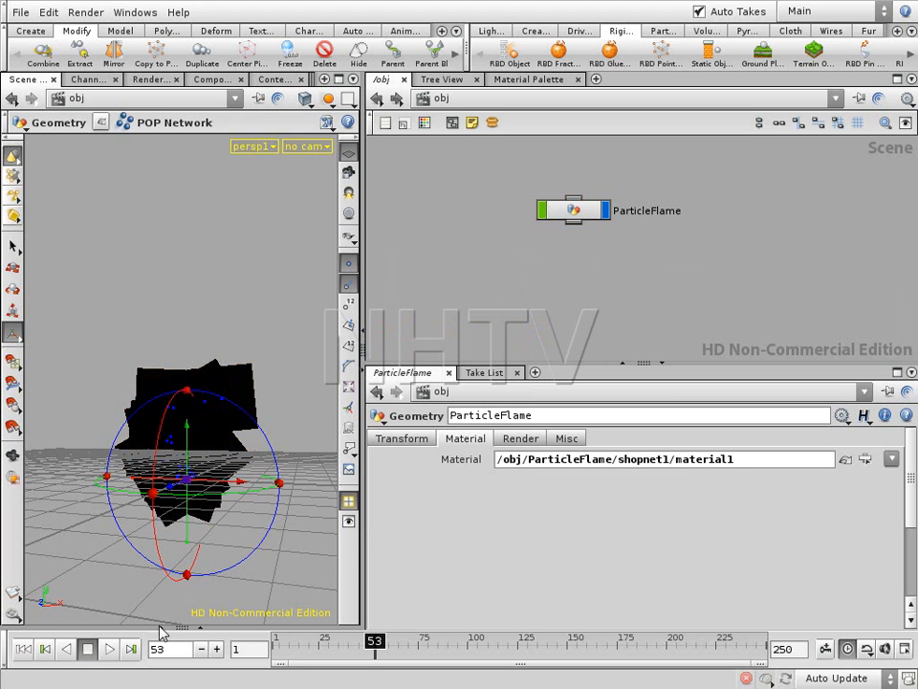
- Play the particle animation from the first frame and stop it at about frame 96
{"action": "left_click", "coordinate": [44, 650]}
{"action": "left_click", "coordinate": [108, 649]}
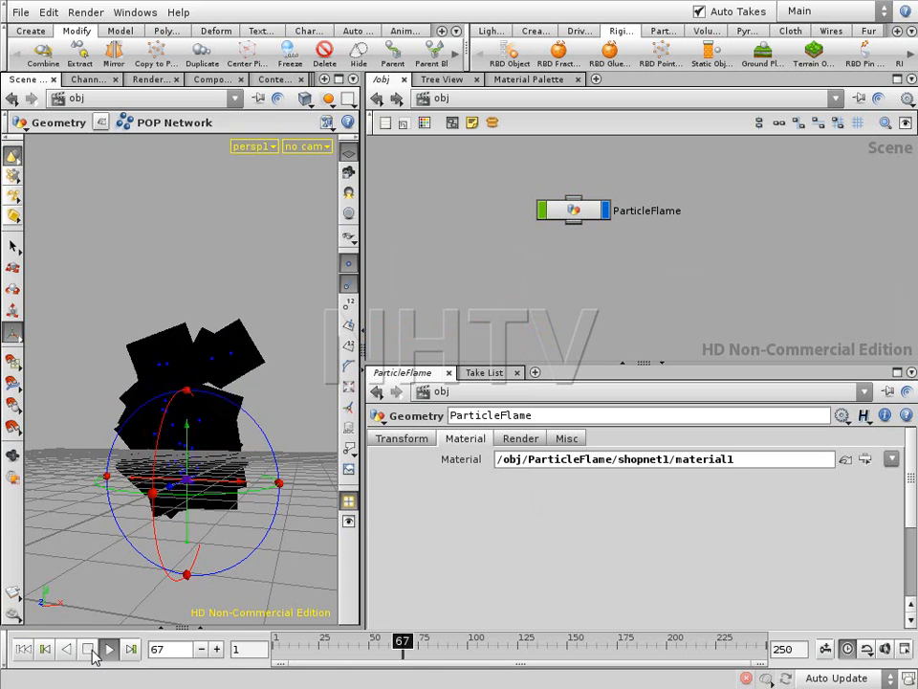
{"action": "left_click", "coordinate": [88, 650]}
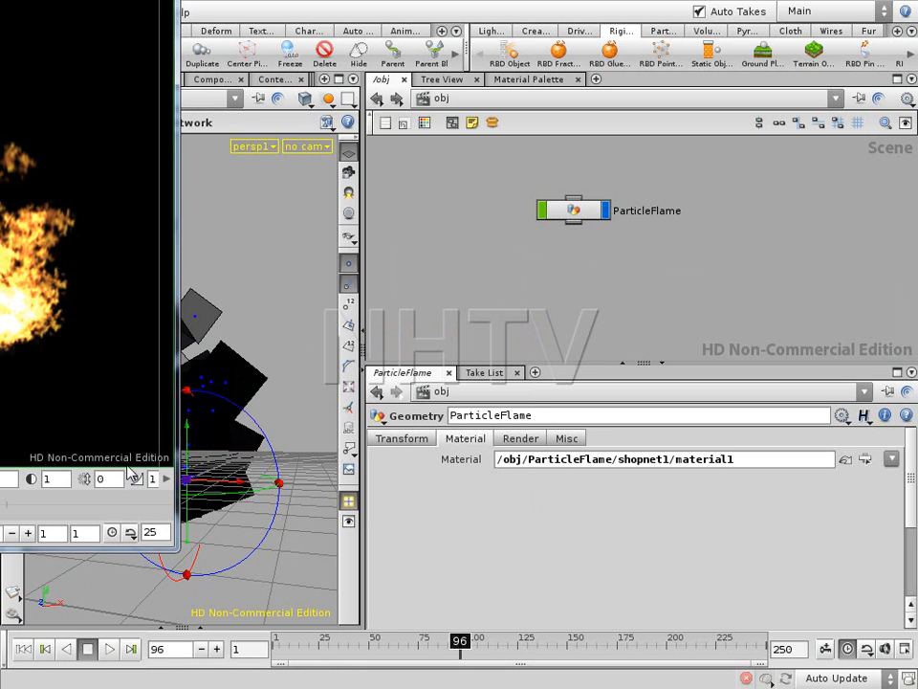
- Bring the MPlay render of frame 96 fully into view, inspect the flame sprites, and close the render window
{"action": "left_click_drag", "start_coordinate": [39, 0], "coordinate": [436, 19]}
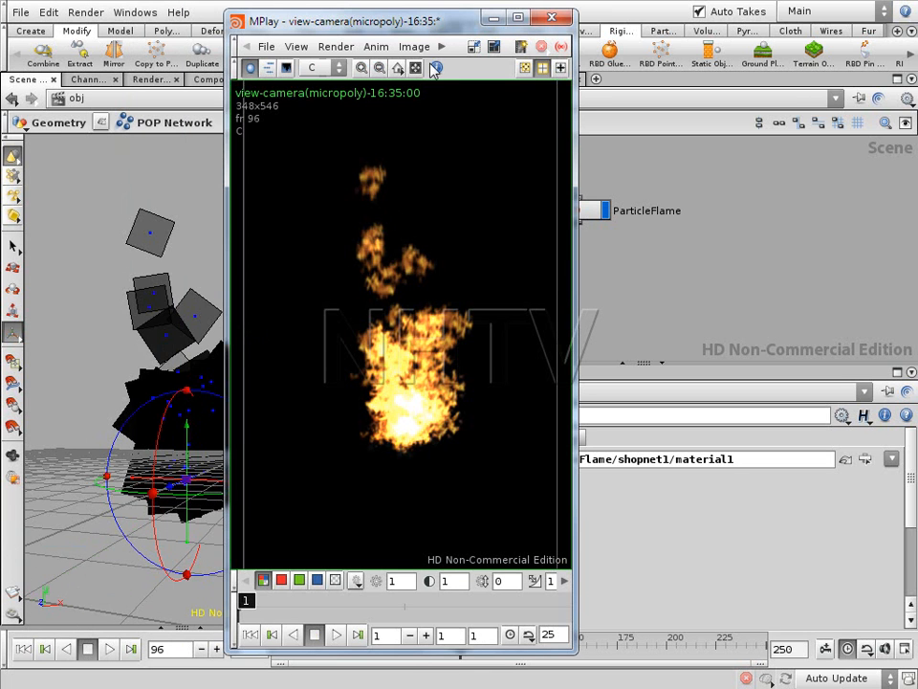
{"action": "left_click_drag", "start_coordinate": [445, 25], "coordinate": [566, 33]}
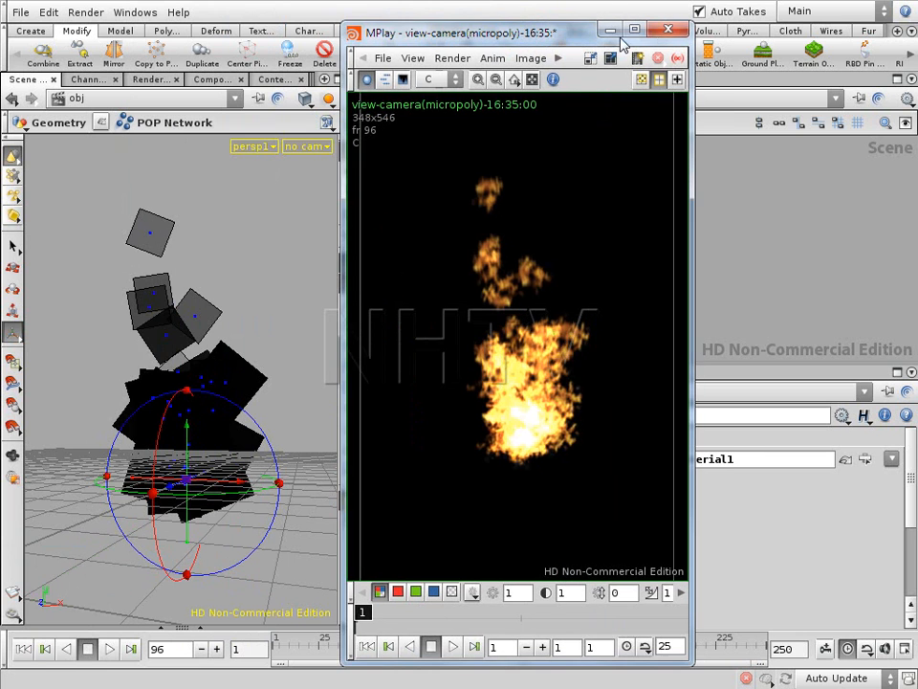
{"action": "left_click", "coordinate": [671, 26]}
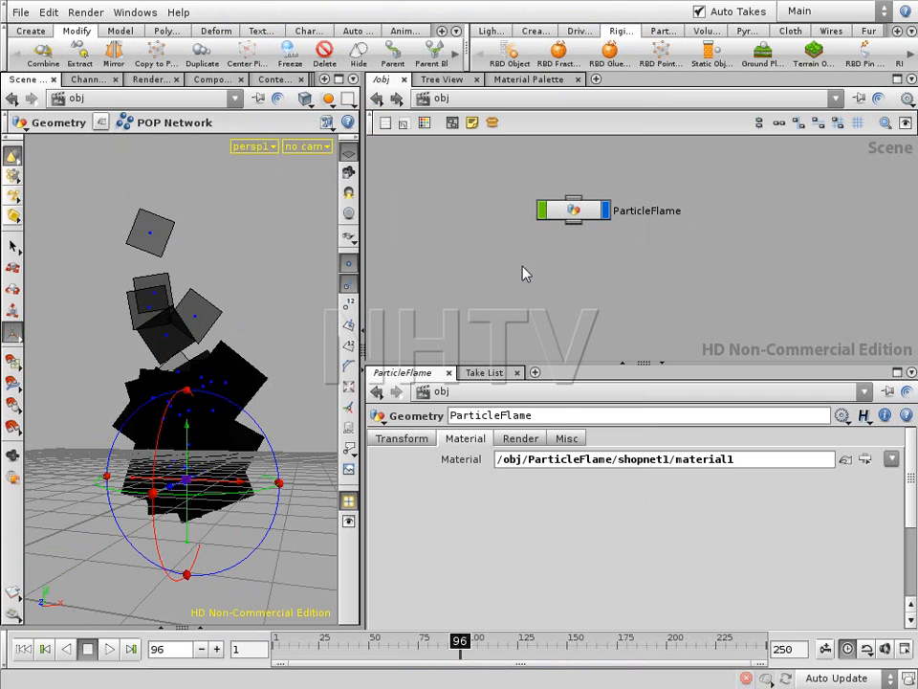
- Review color1's alpha ramp over $LIFE inside ParticleFlame's popnet1 and return to the ParticleFlame level
{"action": "middle_click_drag", "start_coordinate": [568, 265], "coordinate": [551, 275]}
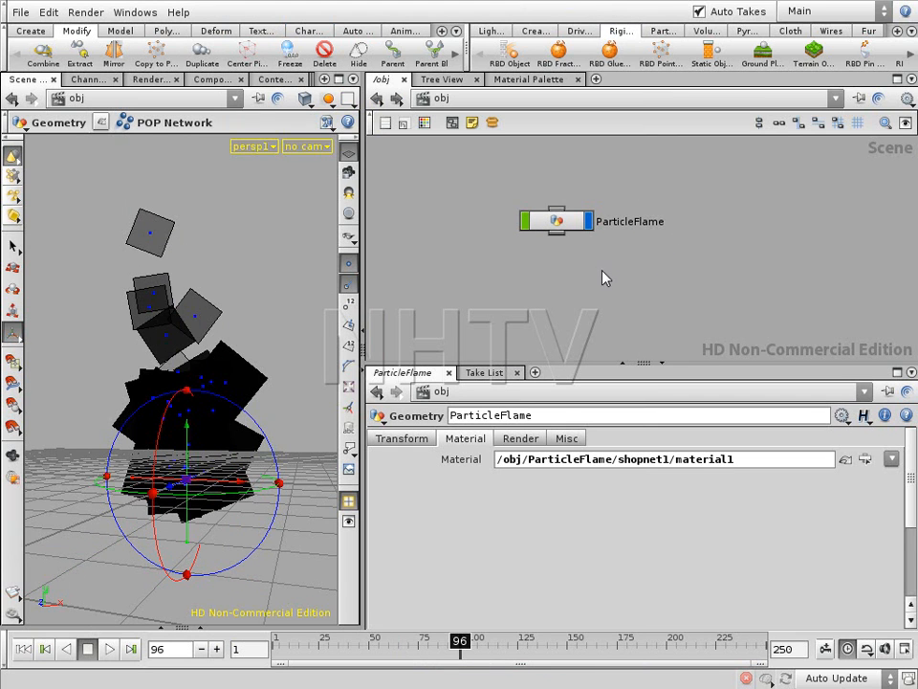
{"action": "double_click", "coordinate": [564, 225]}
{"action": "middle_click_drag", "start_coordinate": [535, 310], "coordinate": [567, 305]}
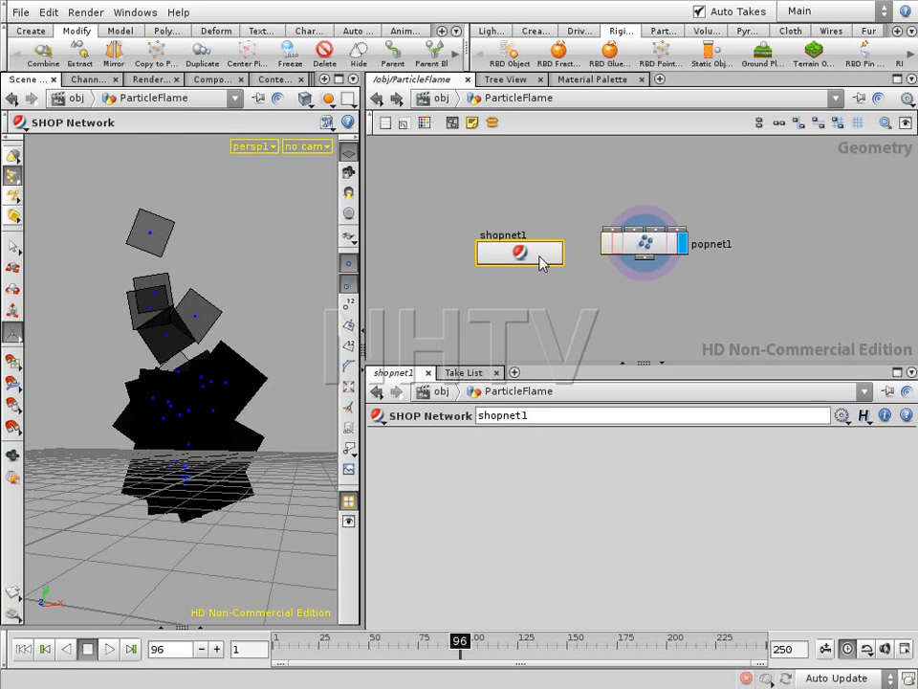
{"action": "double_click", "coordinate": [644, 247]}
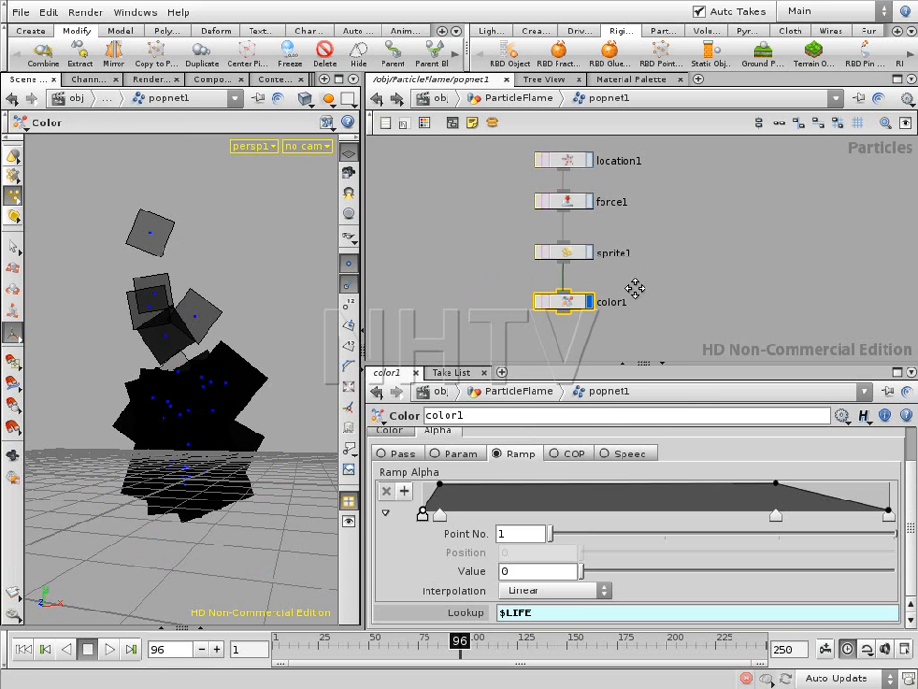
{"action": "middle_click", "coordinate": [597, 292]}
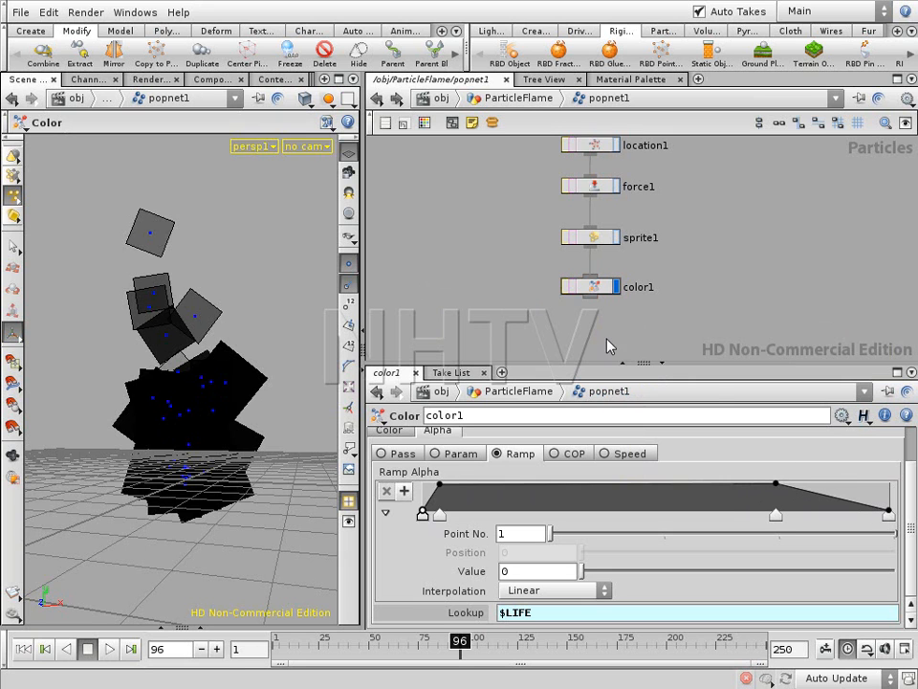
{"action": "key", "text": "u"}
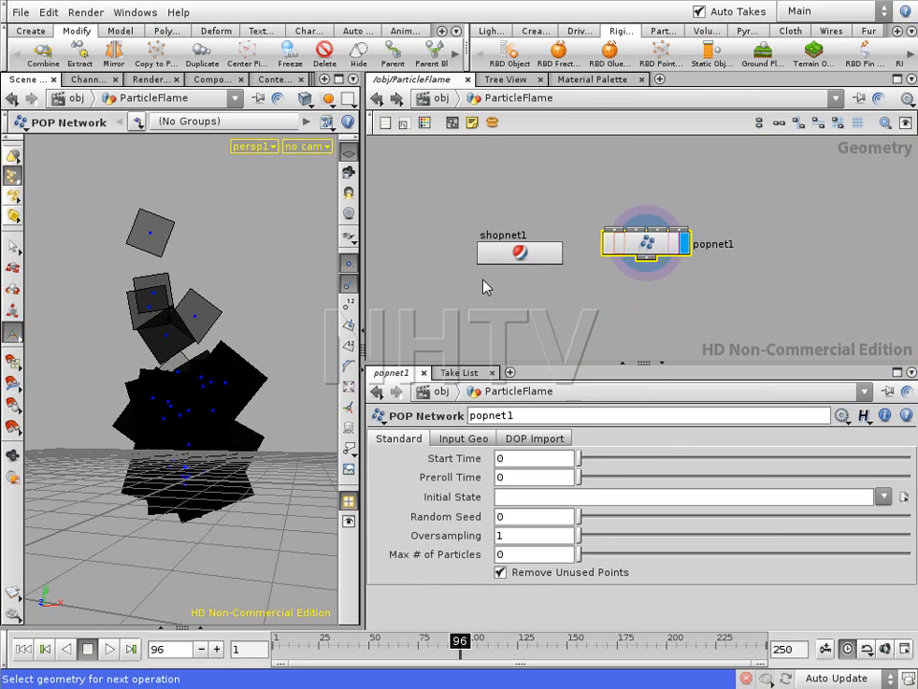
- Set the Attributes of the vm_geo_sprite1 sprite procedural inside shopnet1's material1 to Alpha
{"action": "double_click", "coordinate": [520, 253]}
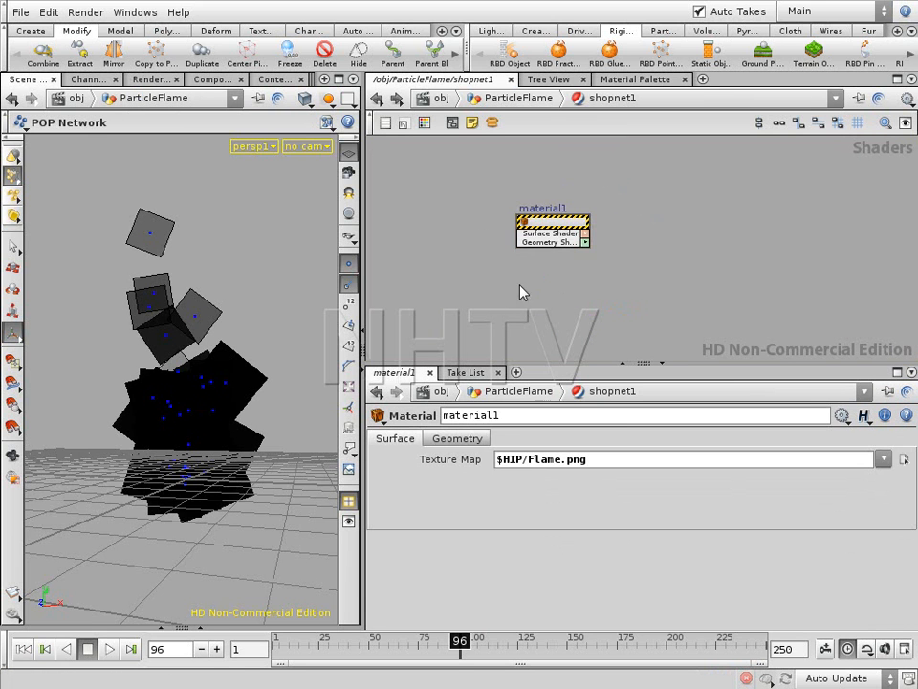
{"action": "double_click", "coordinate": [550, 226]}
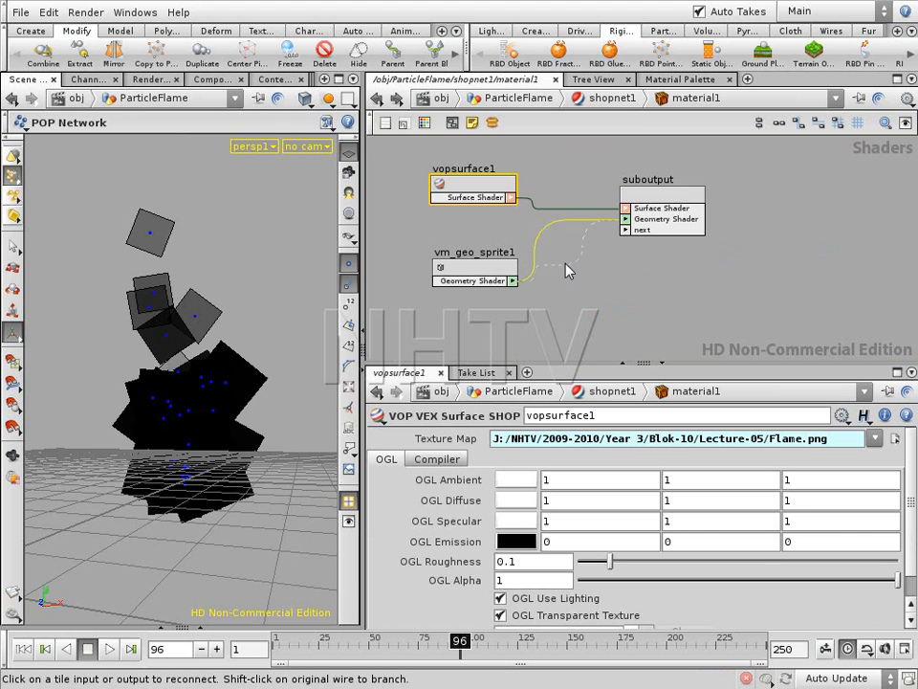
{"action": "left_click", "coordinate": [514, 280]}
{"action": "left_click", "coordinate": [491, 279]}
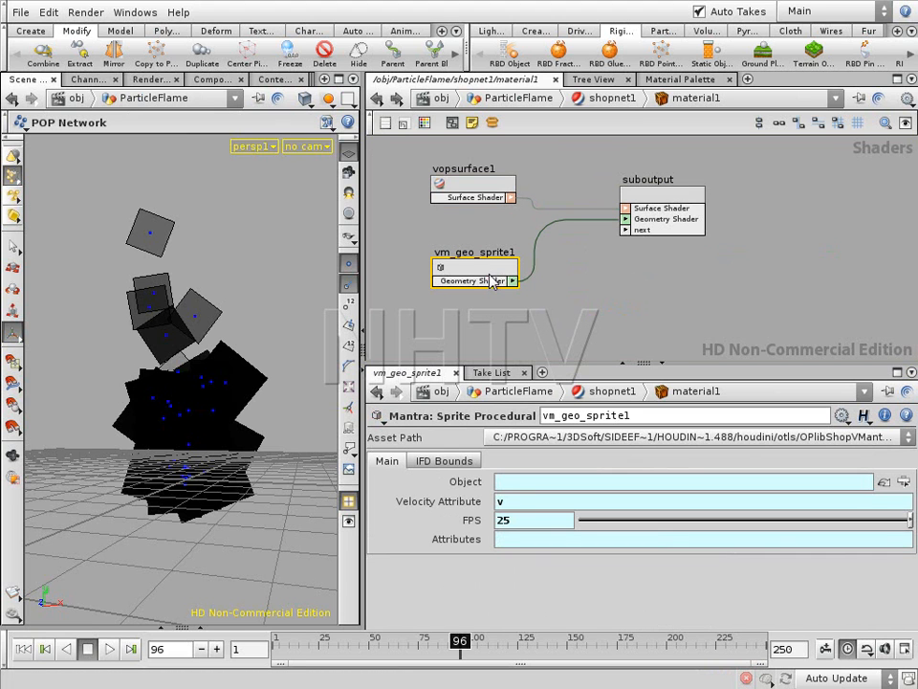
{"action": "left_click", "coordinate": [462, 548]}
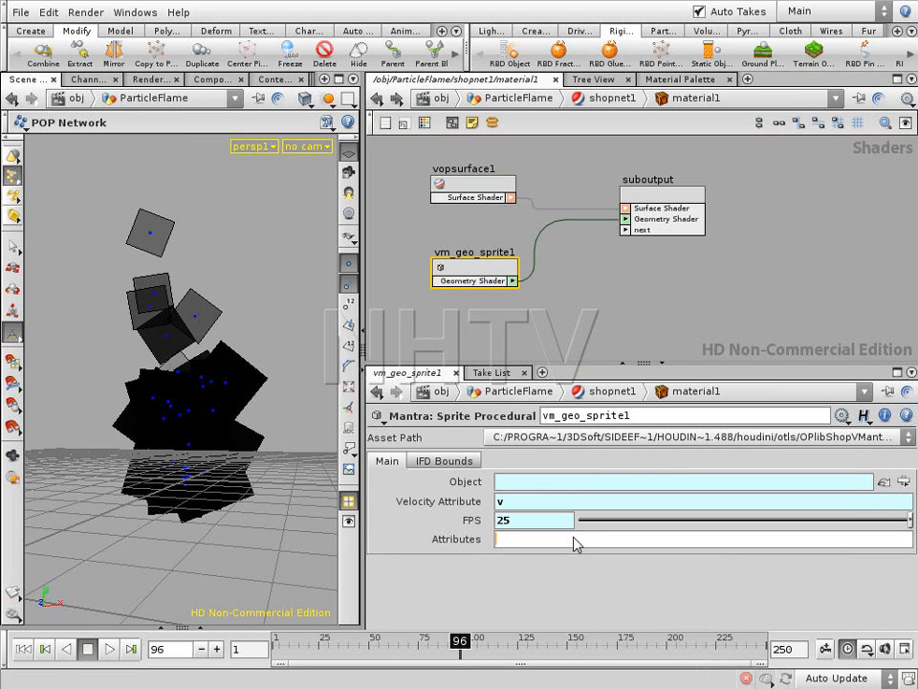
{"action": "type", "text": "Alpha"}
{"action": "key", "text": "Return"}
- Enter the vopsurface1 network and move constant1 lower to make room below texture1
{"action": "double_click", "coordinate": [467, 191]}
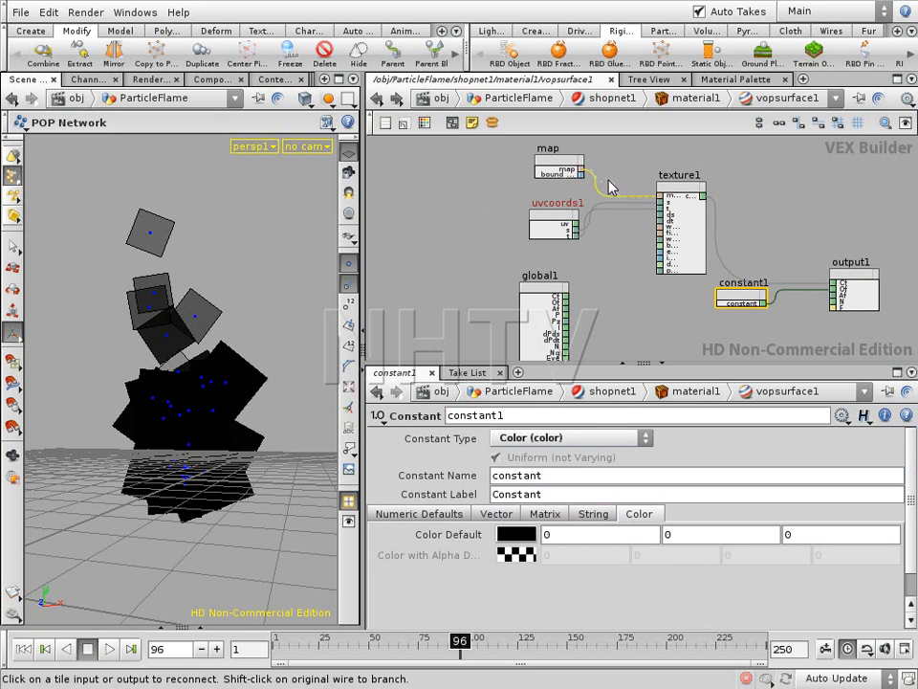
{"action": "middle_click_drag", "start_coordinate": [624, 288], "coordinate": [653, 240]}
{"action": "middle_click_drag", "start_coordinate": [681, 276], "coordinate": [609, 278]}
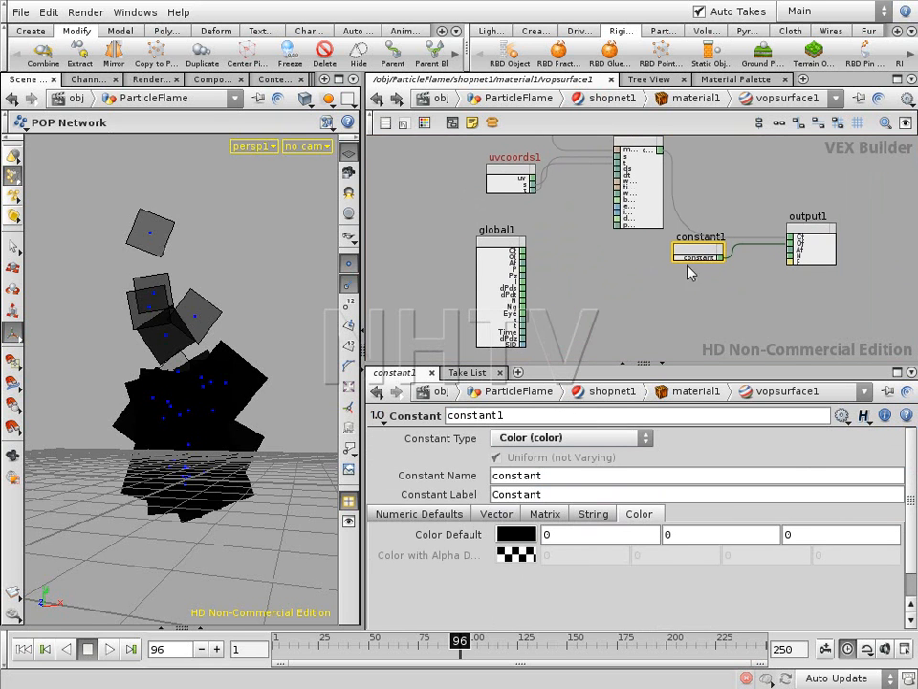
{"action": "left_click_drag", "start_coordinate": [702, 247], "coordinate": [696, 316]}
{"action": "middle_click_drag", "start_coordinate": [603, 272], "coordinate": [610, 281]}
{"action": "right_click_drag", "start_coordinate": [609, 259], "coordinate": [604, 283]}
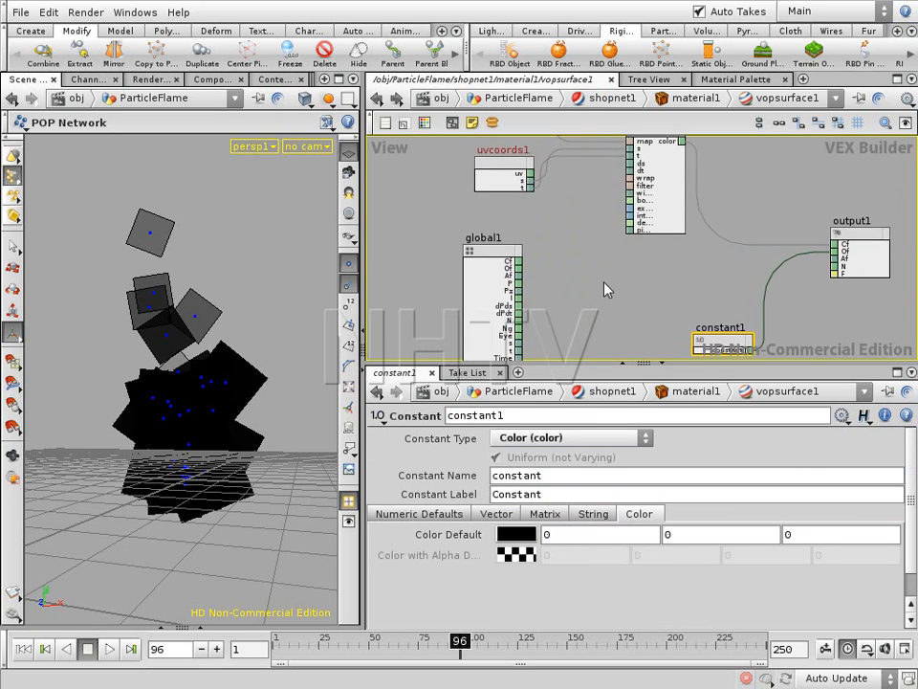
{"action": "middle_click_drag", "start_coordinate": [612, 284], "coordinate": [601, 316]}
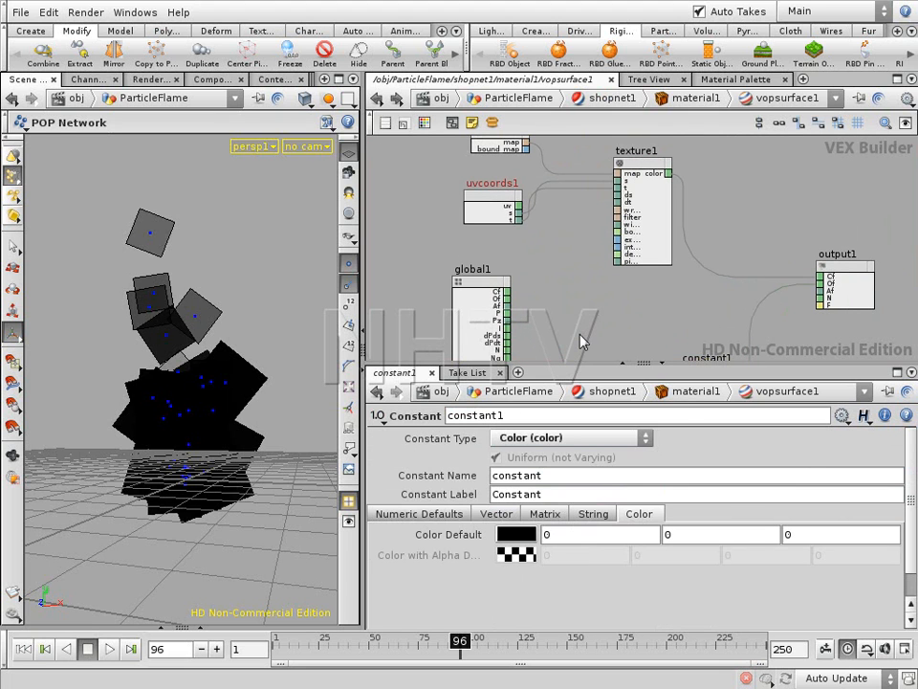
- Add a Parameter node between global1 and output1 in the vopsurface1 network
{"action": "key", "text": "Tab"}
{"action": "type", "text": "Parameter"}
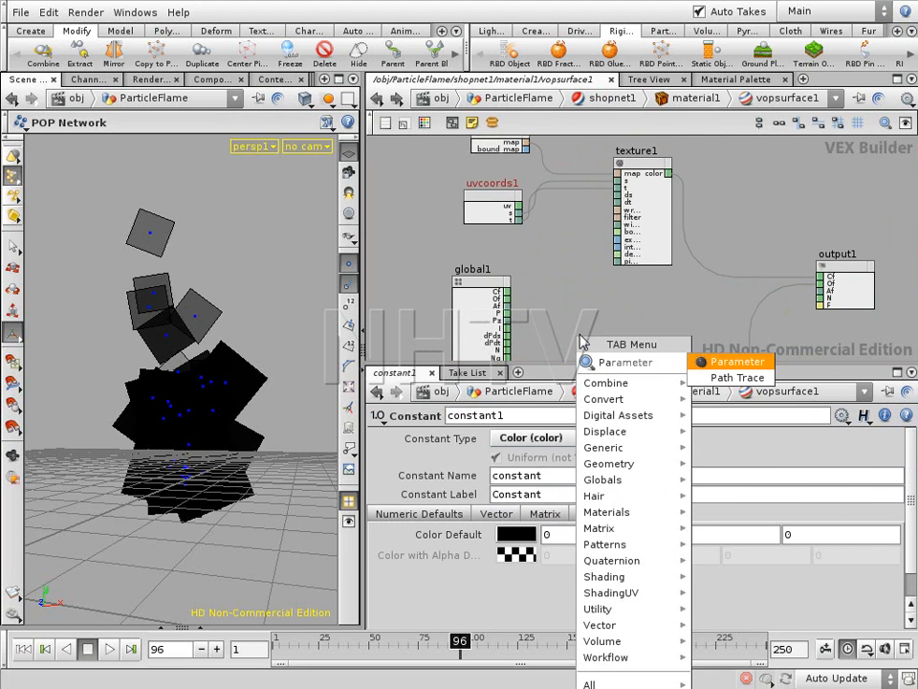
{"action": "left_click", "coordinate": [737, 362]}
{"action": "left_click", "coordinate": [612, 319]}
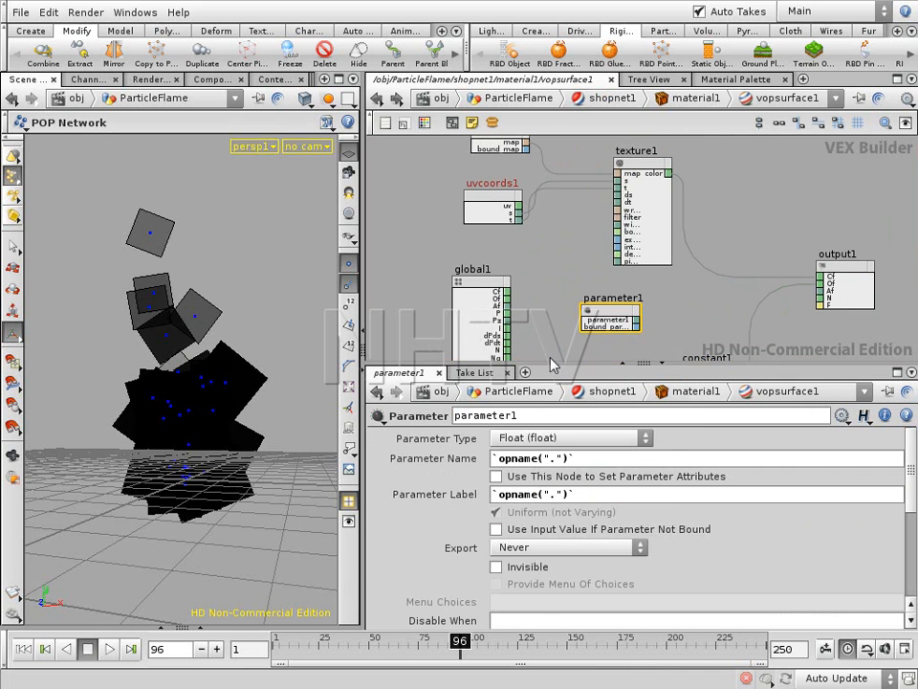
- Rename the new Parameter node Alpha and nudge it slightly away from global1
{"action": "left_click_drag", "start_coordinate": [551, 359], "coordinate": [551, 328]}
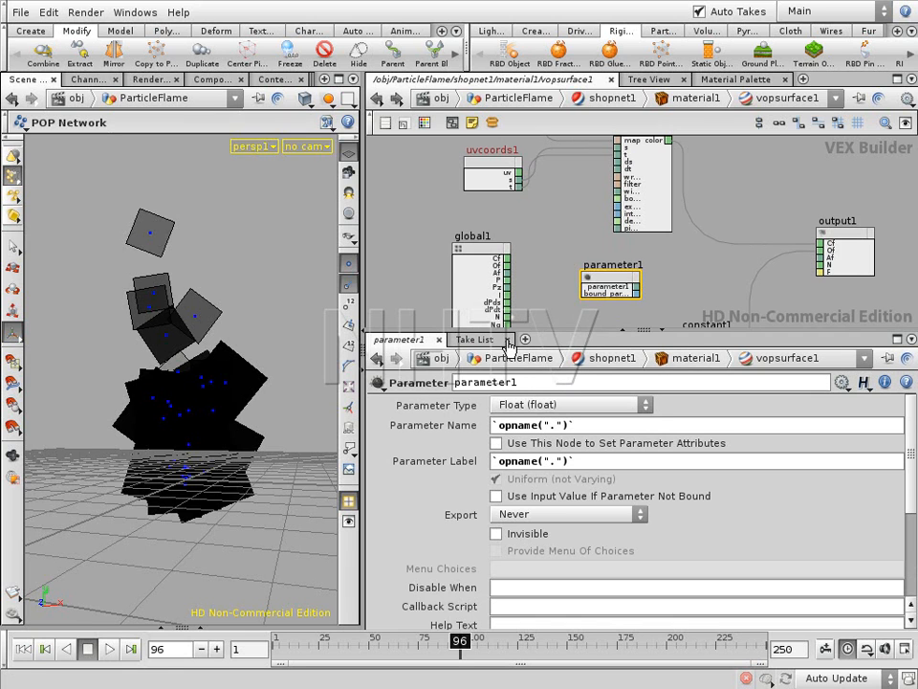
{"action": "left_click_drag", "start_coordinate": [525, 389], "coordinate": [430, 402]}
{"action": "type", "text": "A"}
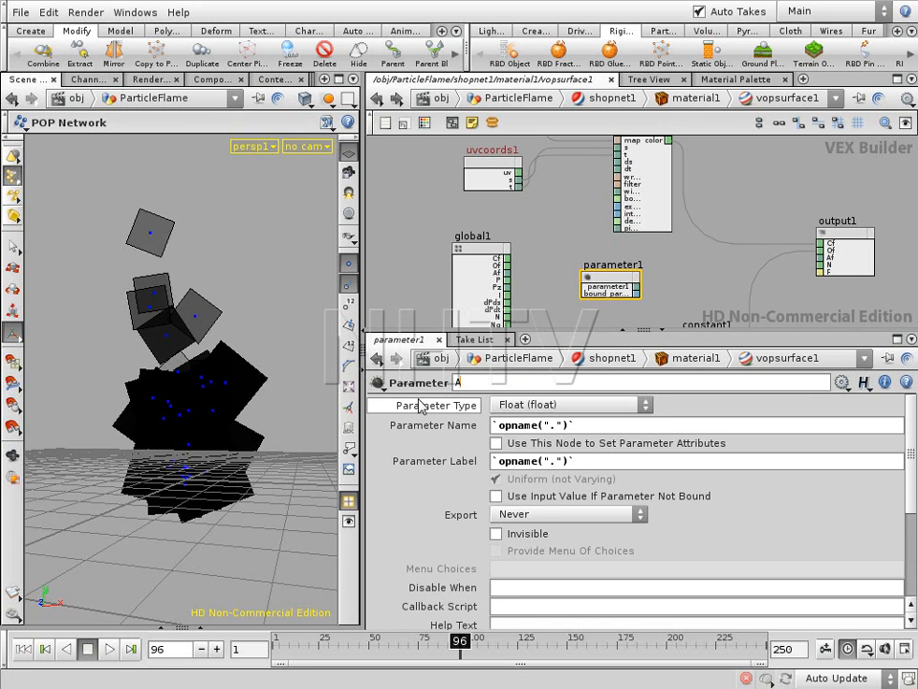
{"action": "type", "text": "lph"}
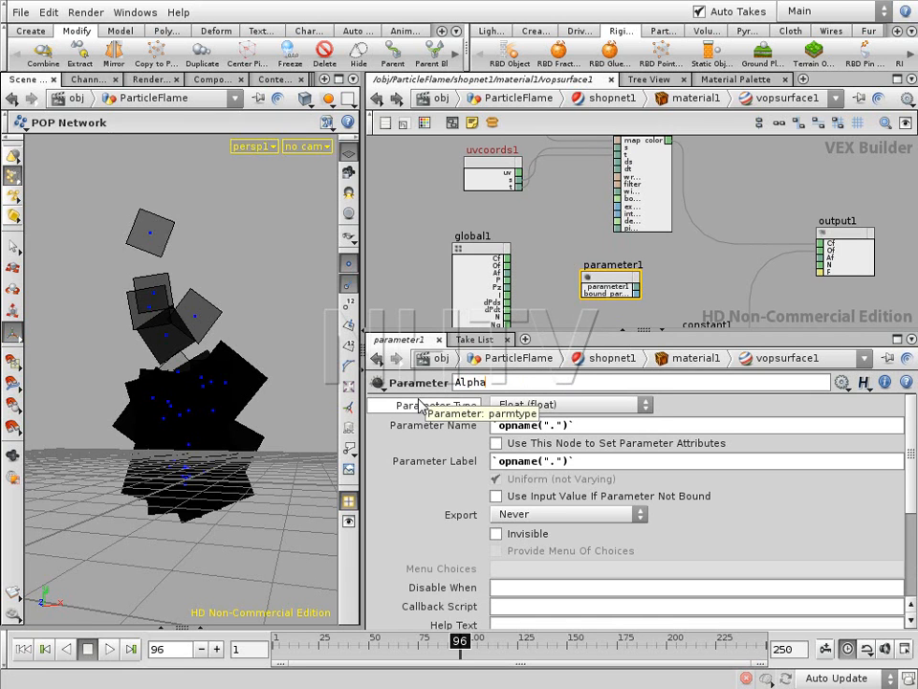
{"action": "type", "text": "a"}
{"action": "key", "text": "Return"}
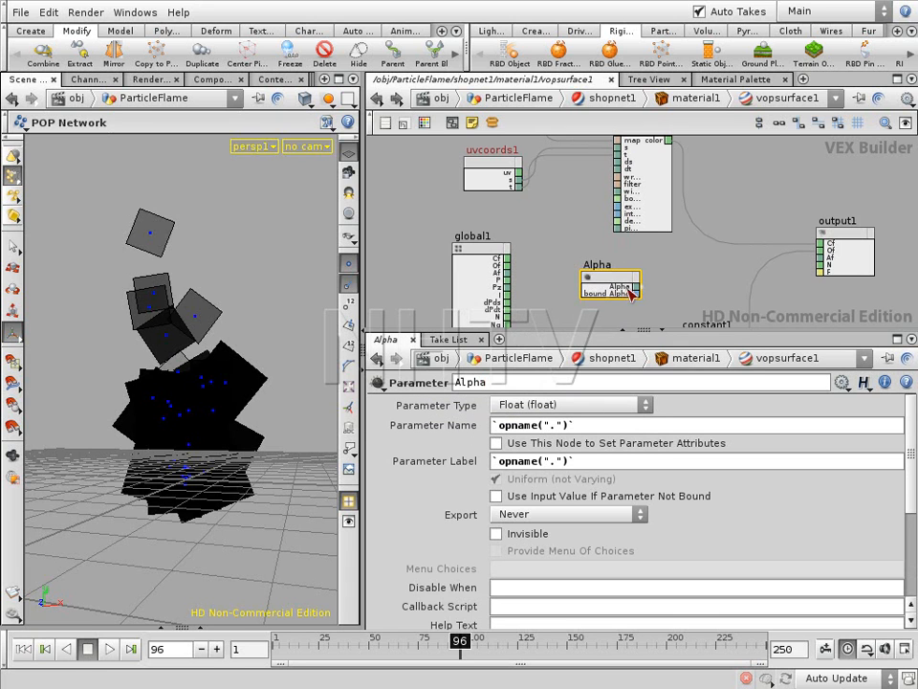
{"action": "left_click_drag", "start_coordinate": [621, 282], "coordinate": [629, 285]}
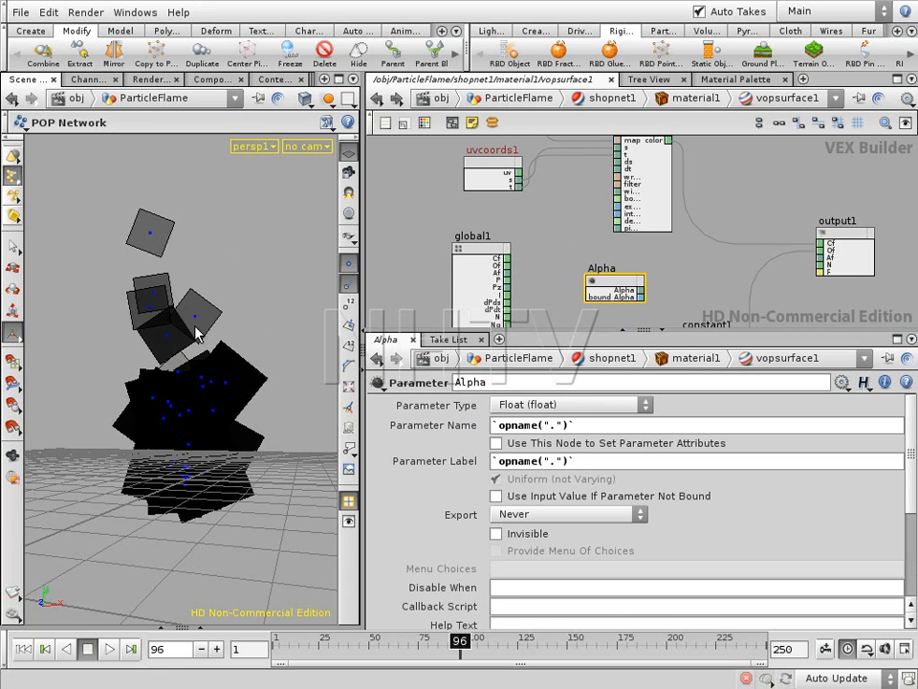
{"action": "left_click_drag", "start_coordinate": [605, 275], "coordinate": [608, 272]}
- Return to the material1 level and check the parameters of vopsurface1 and vm_geo_sprite1
{"action": "left_click", "coordinate": [562, 259]}
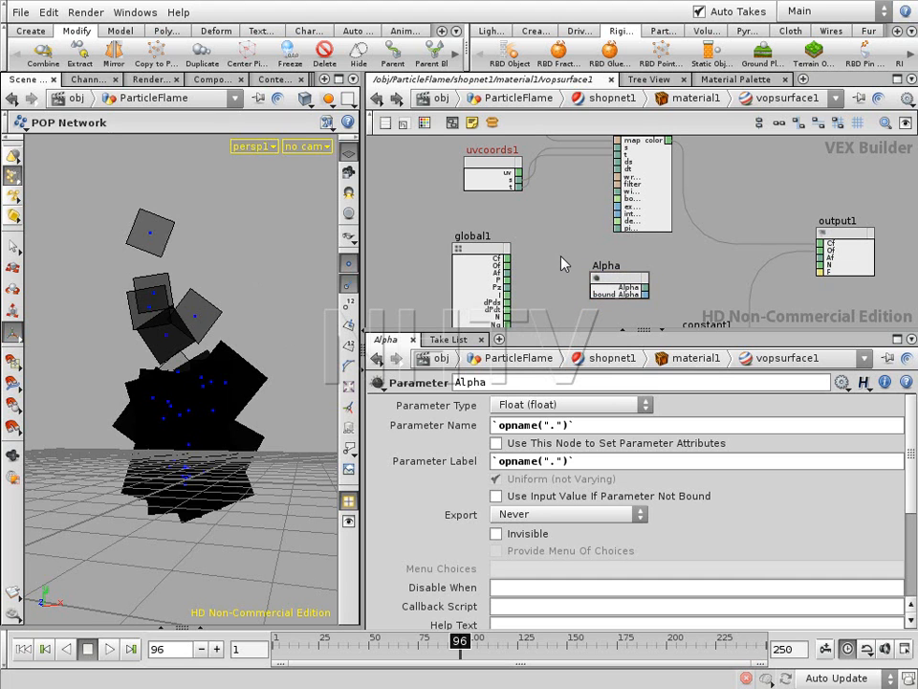
{"action": "key", "text": "u"}
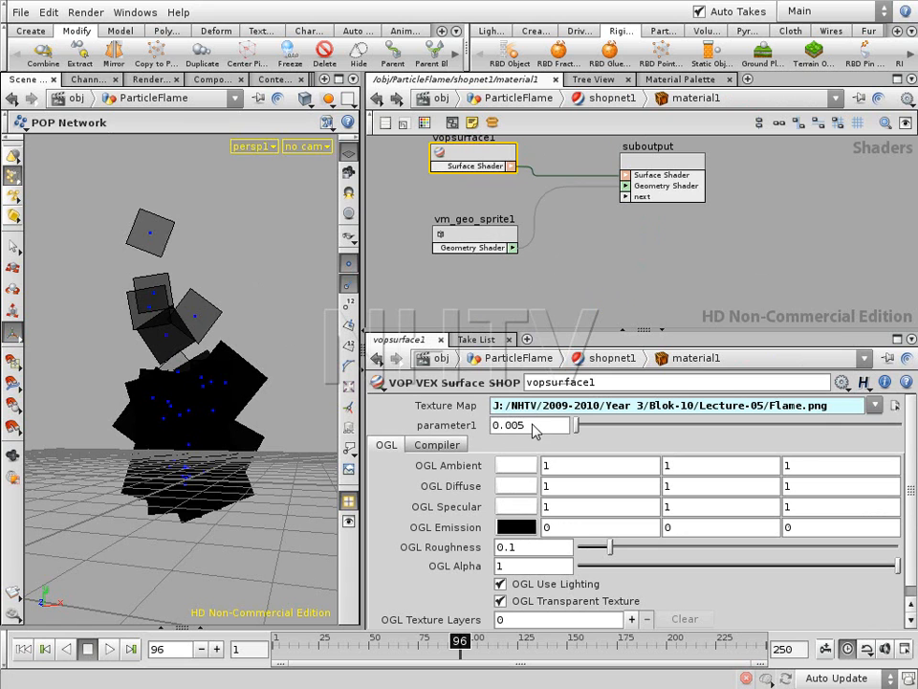
{"action": "left_click", "coordinate": [487, 247]}
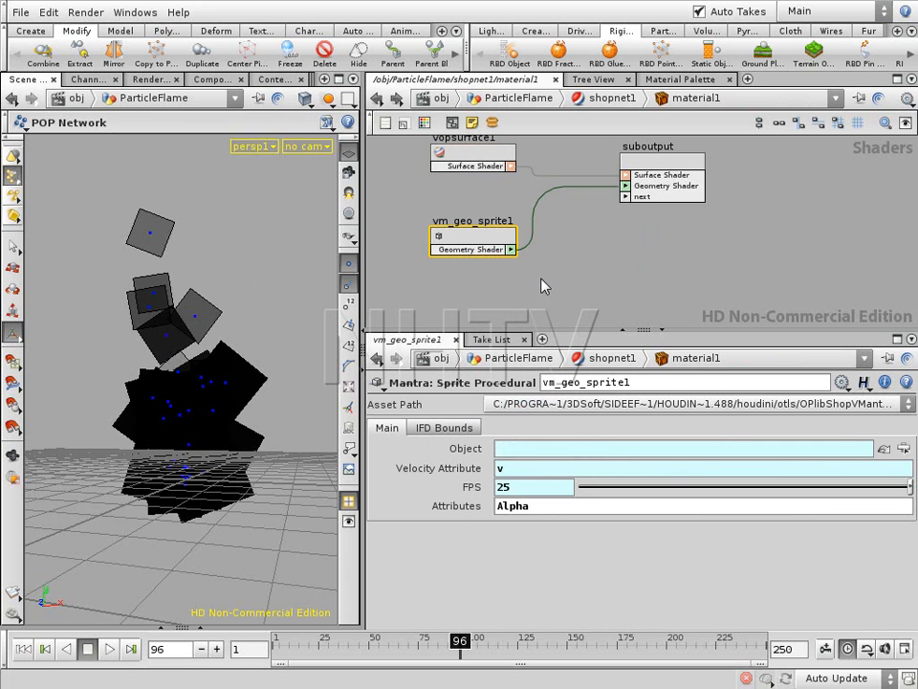
- Make the Alpha parameter in the vopsurface1 network invisible and return to the material1 level
{"action": "left_click", "coordinate": [483, 161]}
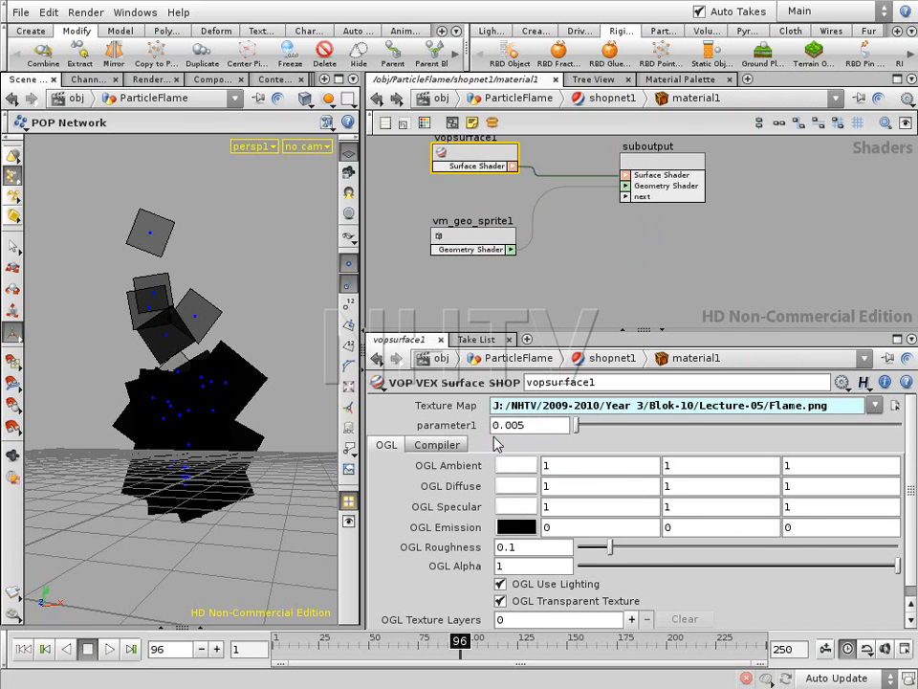
{"action": "double_click", "coordinate": [473, 158]}
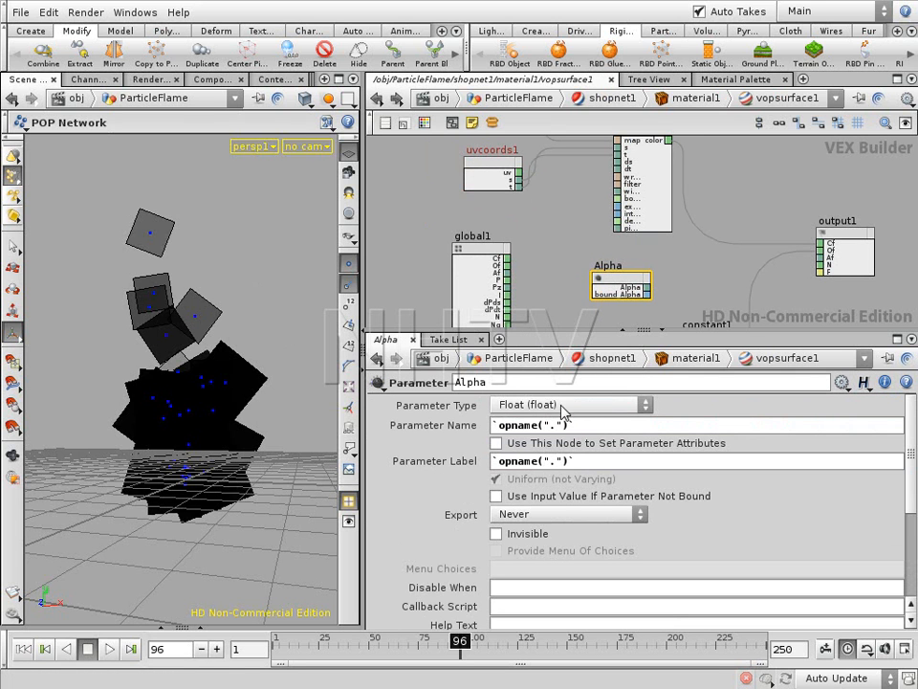
{"action": "left_click", "coordinate": [509, 538]}
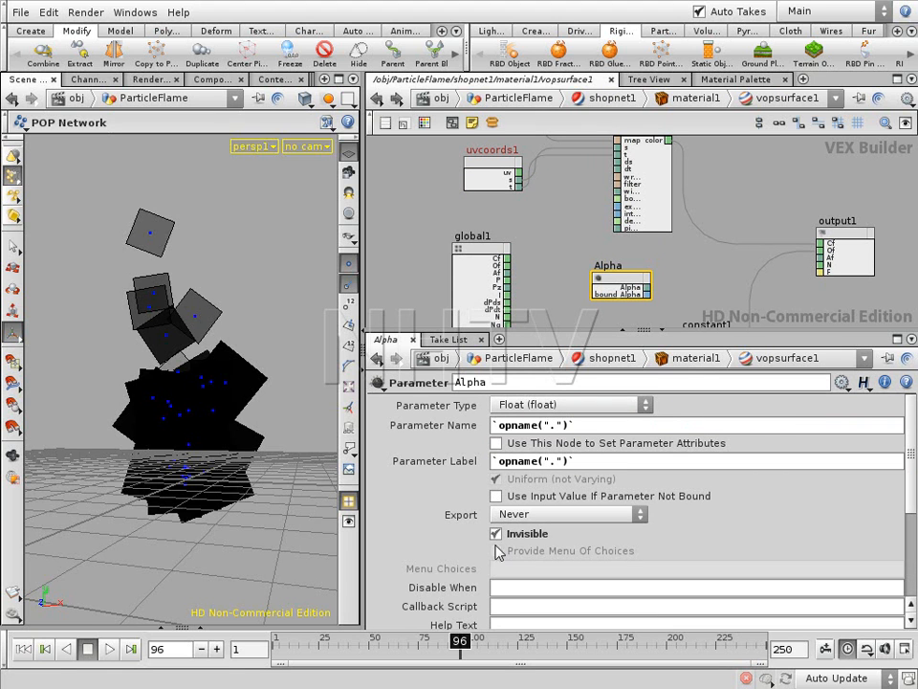
{"action": "key", "text": "u"}
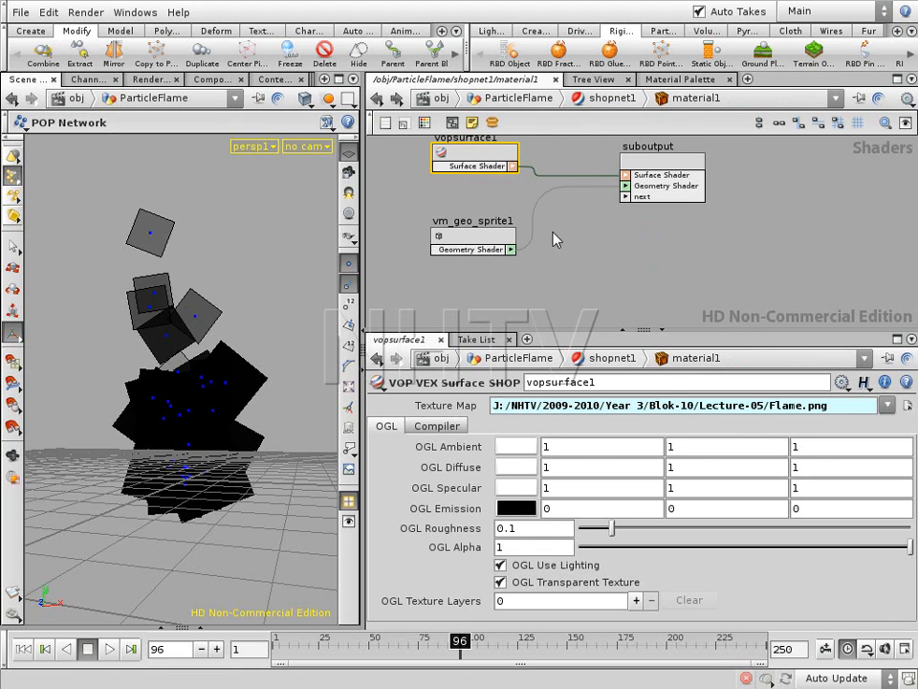
- Re-enter the vopsurface1 network and add a Multiply node between texture1 and output1
{"action": "double_click", "coordinate": [503, 161]}
{"action": "middle_click_drag", "start_coordinate": [697, 278], "coordinate": [544, 297]}
{"action": "left_click_drag", "start_coordinate": [729, 258], "coordinate": [749, 259]}
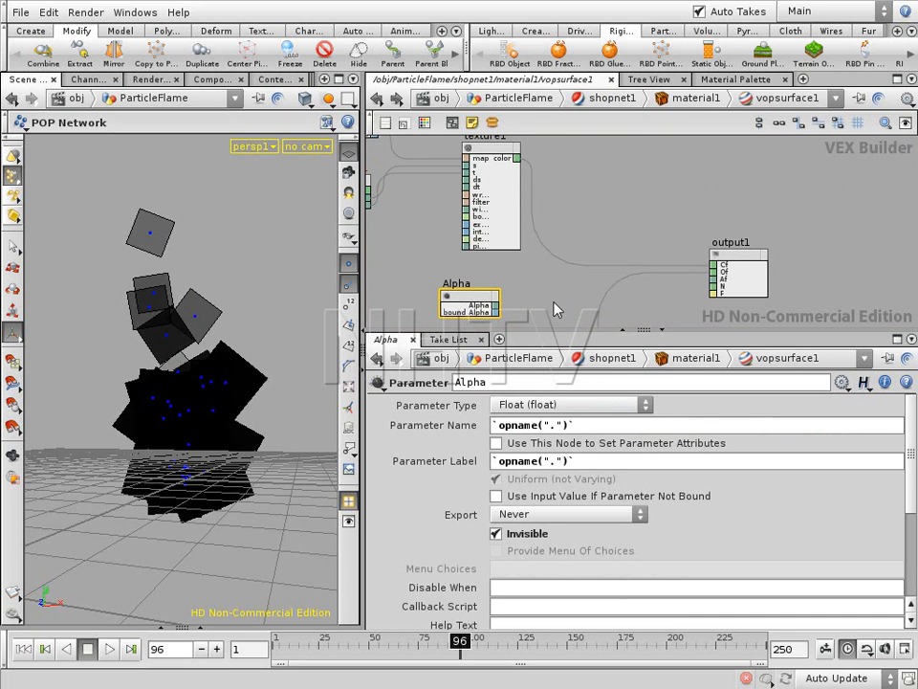
{"action": "left_click_drag", "start_coordinate": [473, 295], "coordinate": [488, 304]}
{"action": "mouse_move", "coordinate": [596, 179]}
{"action": "middle_mouse_down"}
{"action": "mouse_move", "coordinate": [607, 191]}
{"action": "mouse_move", "coordinate": [594, 214]}
{"action": "mouse_move", "coordinate": [590, 181]}
{"action": "middle_mouse_up"}
{"action": "left_click", "coordinate": [616, 205]}
{"action": "key", "text": "Tab"}
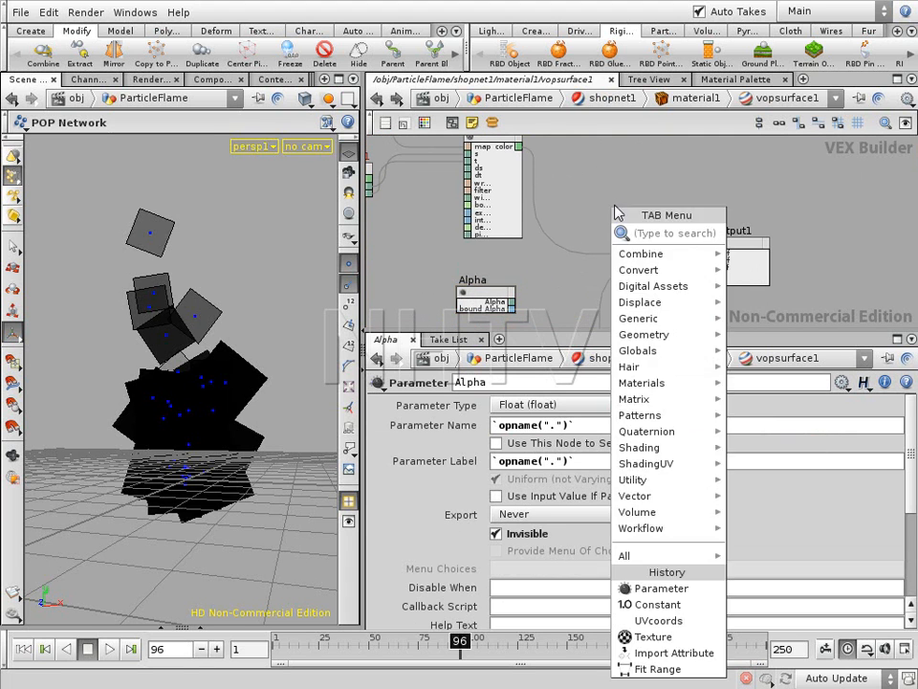
{"action": "type", "text": "mult"}
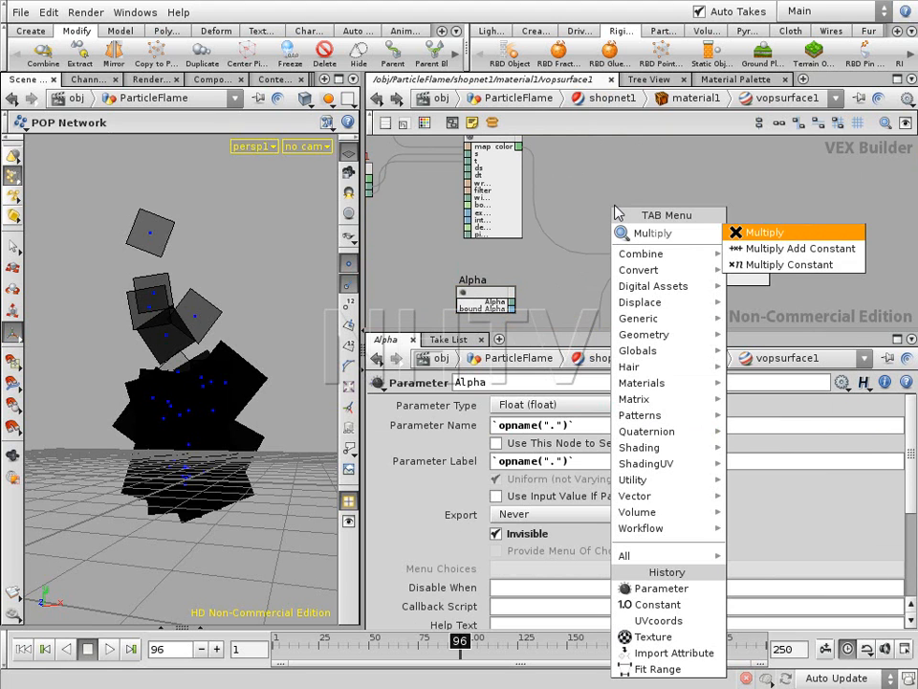
{"action": "left_click", "coordinate": [765, 231]}
{"action": "left_click", "coordinate": [630, 214]}
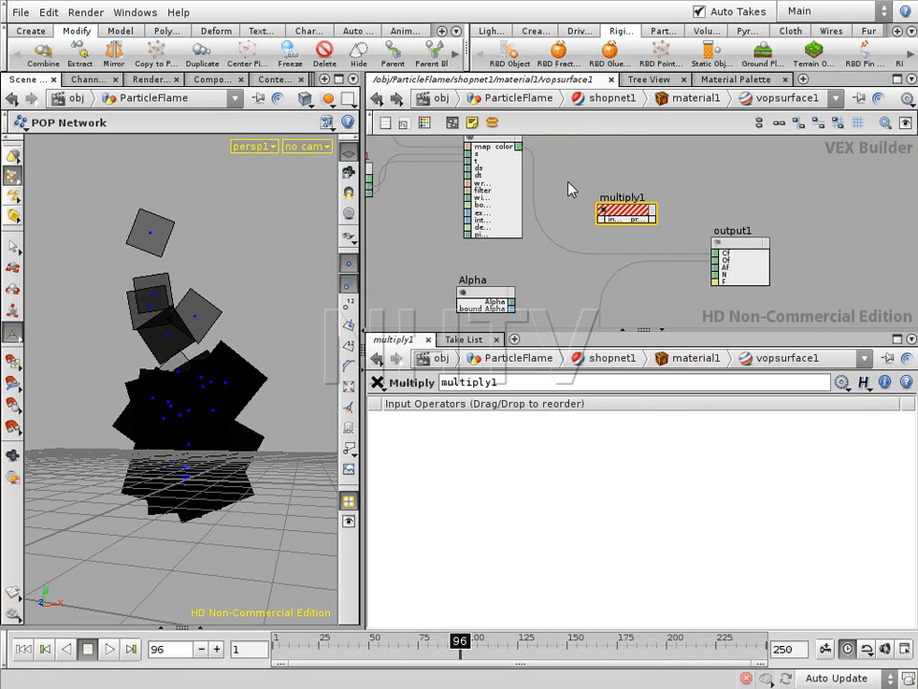
- Wire texture1's color and Alpha into multiply1, and connect its product to output1's Cf
{"action": "left_click", "coordinate": [603, 220]}
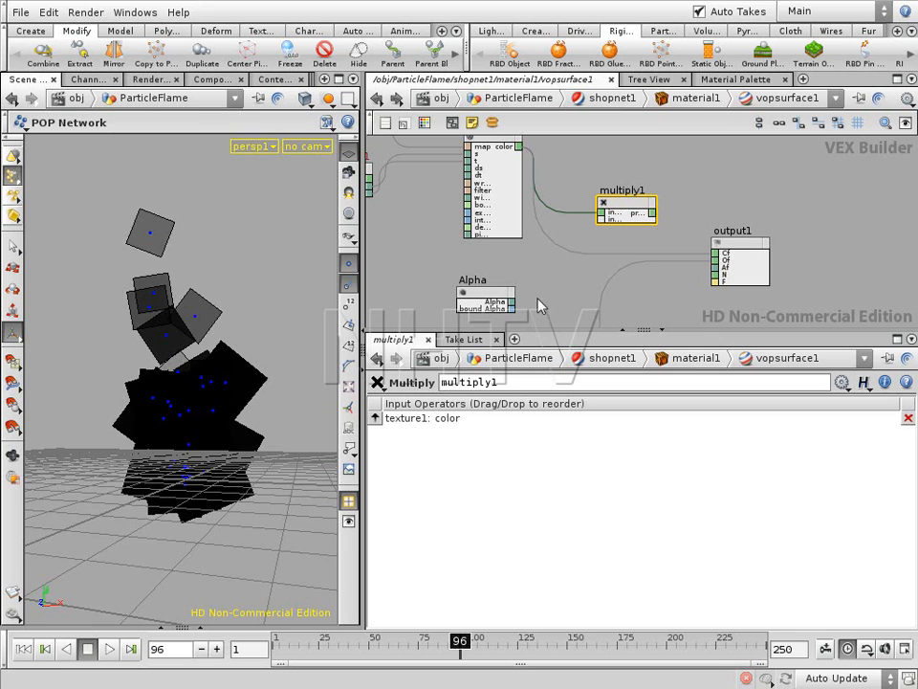
{"action": "left_click", "coordinate": [511, 303]}
{"action": "left_click", "coordinate": [613, 214]}
{"action": "left_click", "coordinate": [652, 206]}
{"action": "left_click", "coordinate": [715, 253]}
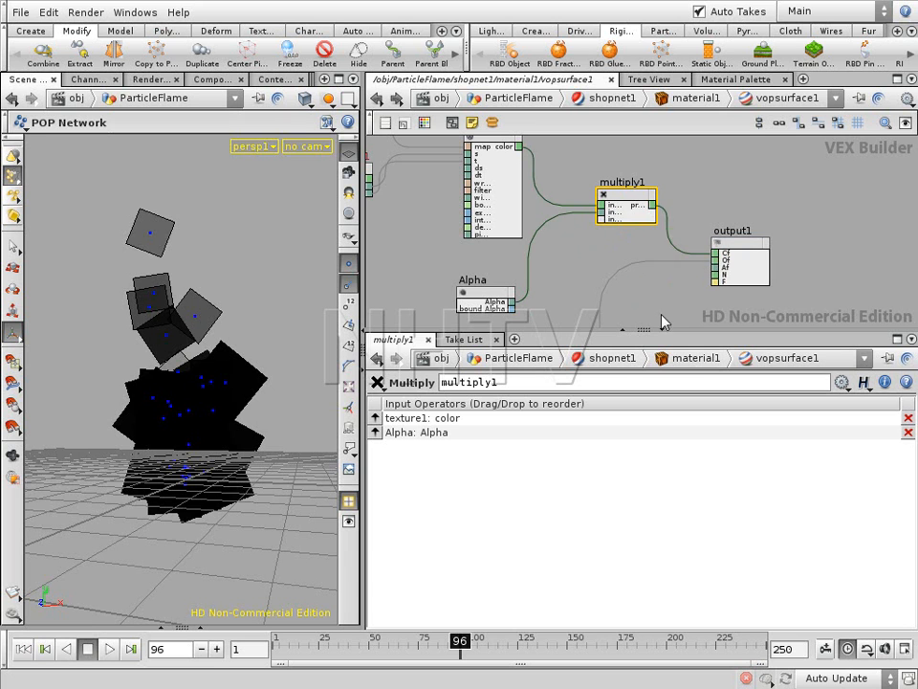
- Go up to material1, check the error information of vopsurface1 and re-enter its network
{"action": "middle_click_drag", "start_coordinate": [666, 312], "coordinate": [675, 307]}
{"action": "key", "text": "u"}
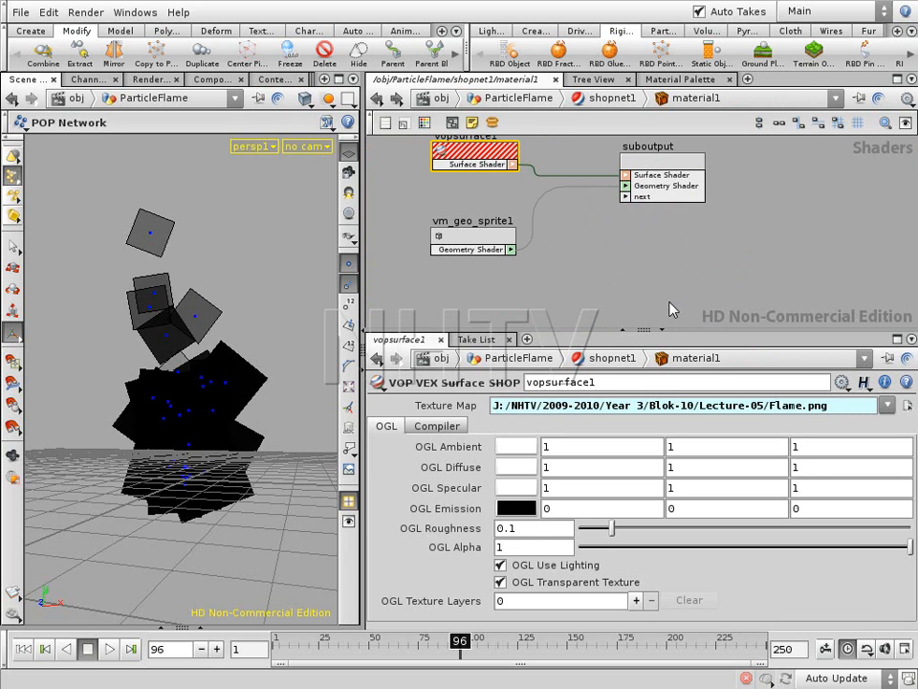
{"action": "middle_click_drag", "start_coordinate": [599, 270], "coordinate": [631, 301]}
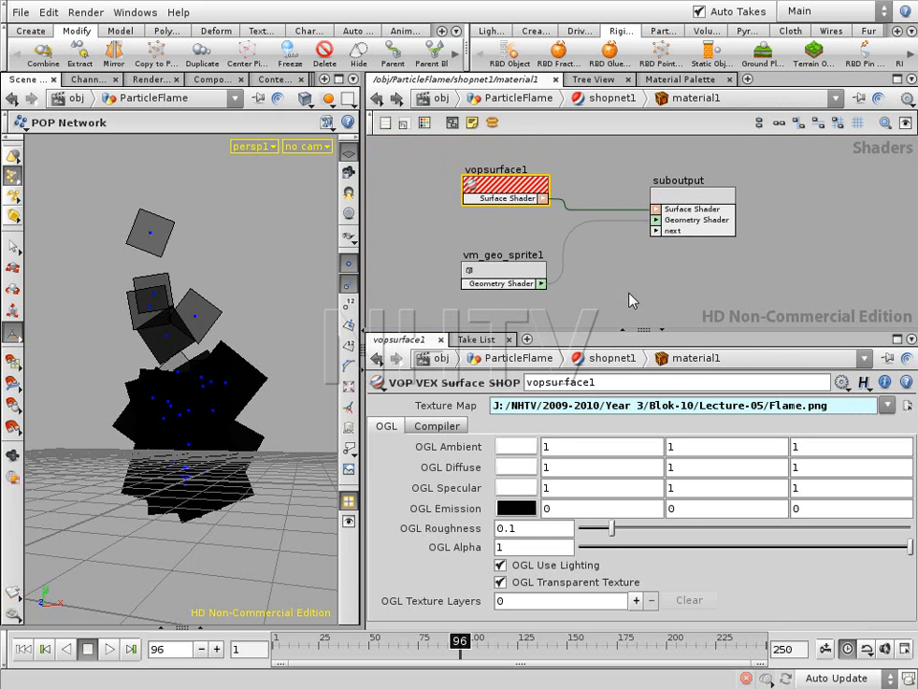
{"action": "middle_click", "coordinate": [513, 188]}
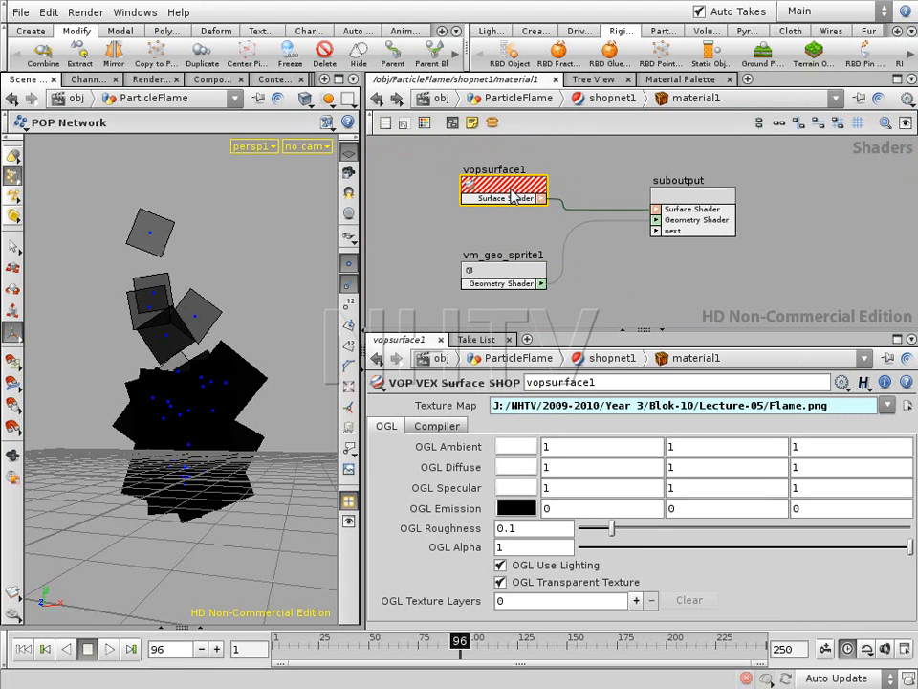
{"action": "double_click", "coordinate": [518, 197]}
- Try swapping the order of multiply1's texture color and Alpha inputs
{"action": "left_click_drag", "start_coordinate": [652, 211], "coordinate": [644, 202]}
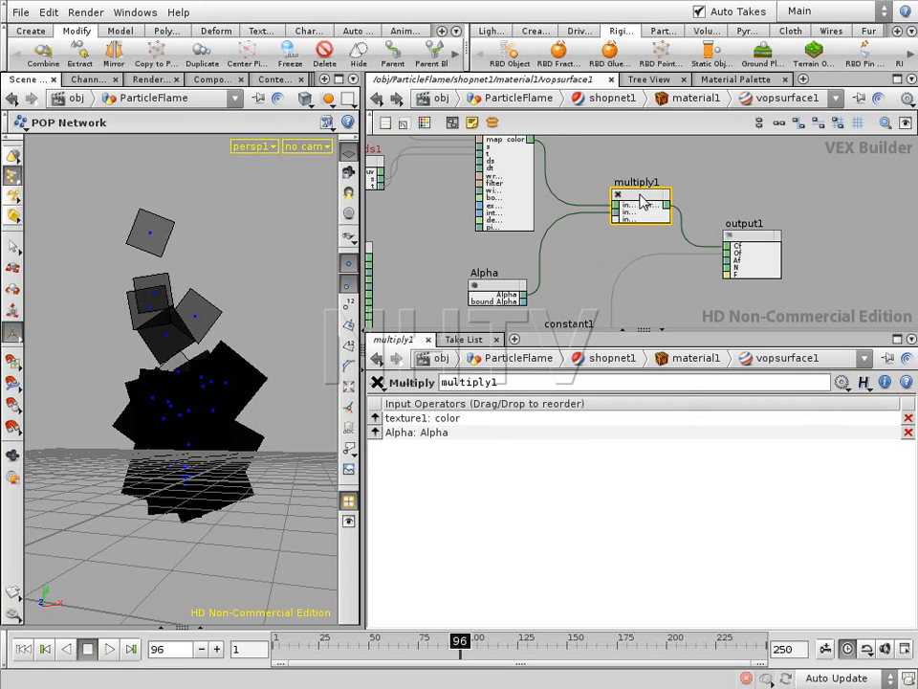
{"action": "key", "text": "shift+r"}
{"action": "key", "text": "shift+r"}
{"action": "key", "text": "shift+r"}
{"action": "key", "text": "shift+r"}
{"action": "left_click", "coordinate": [668, 173]}
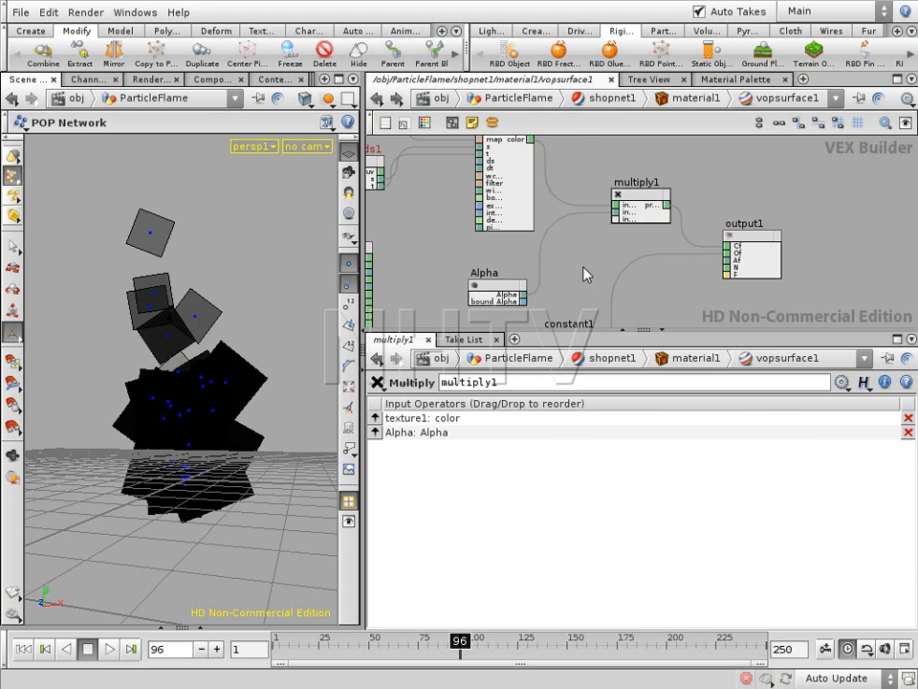
- Check vopsurface1's error information again from the material1 level and go up to shopnet1
{"action": "key", "text": "u"}
{"action": "middle_click", "coordinate": [505, 191]}
{"action": "middle_click", "coordinate": [507, 189]}
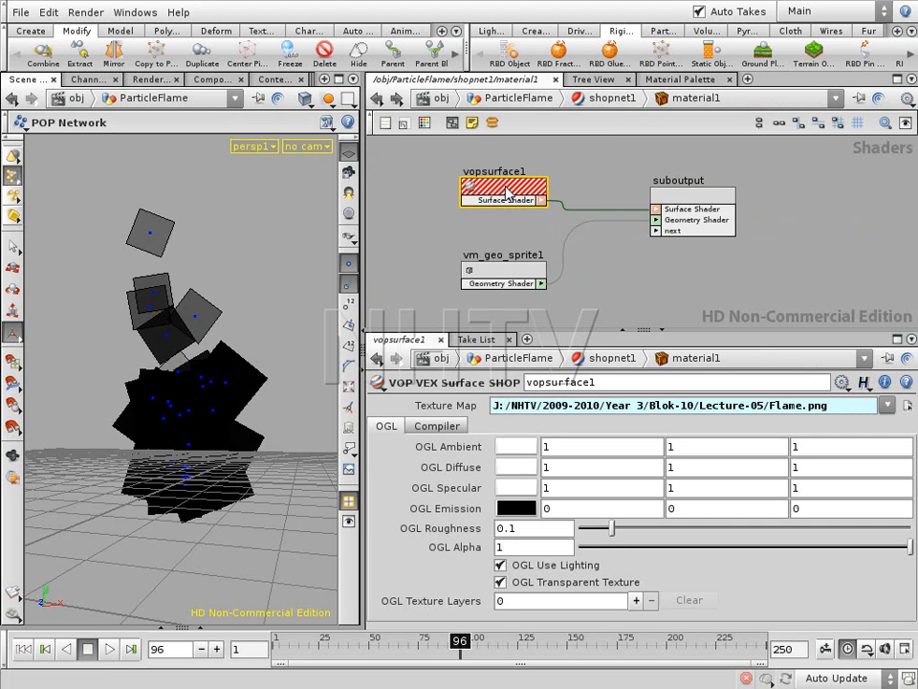
{"action": "key", "text": "u"}
- Go back into the vopsurface1 network and add a Float To Vector node between Alpha and multiply1
{"action": "double_click", "coordinate": [542, 202]}
{"action": "double_click", "coordinate": [540, 197]}
{"action": "middle_click_drag", "start_coordinate": [617, 248], "coordinate": [676, 212]}
{"action": "left_click_drag", "start_coordinate": [568, 254], "coordinate": [535, 259]}
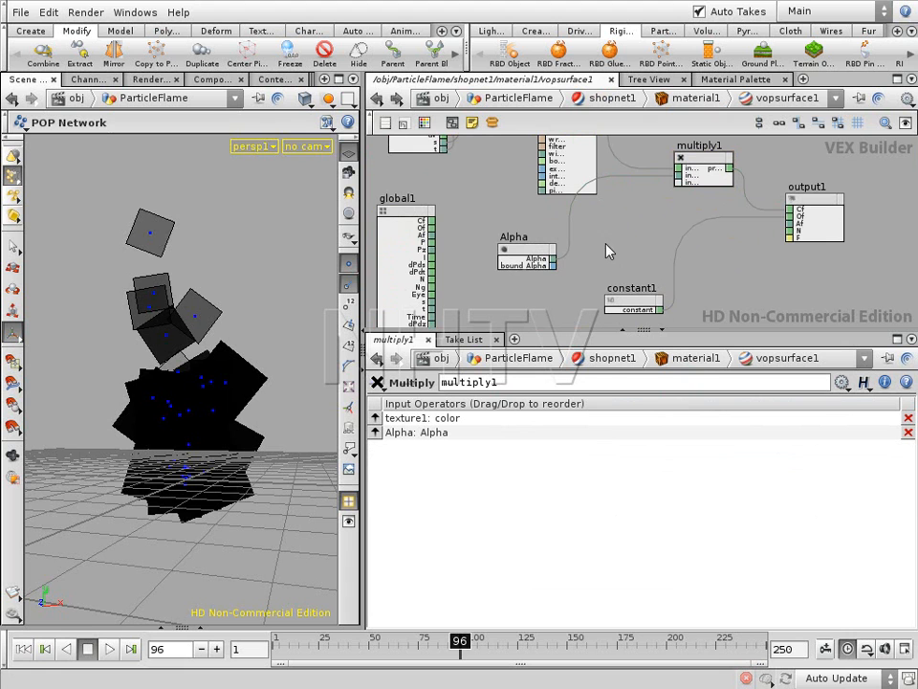
{"action": "key", "text": "Tab"}
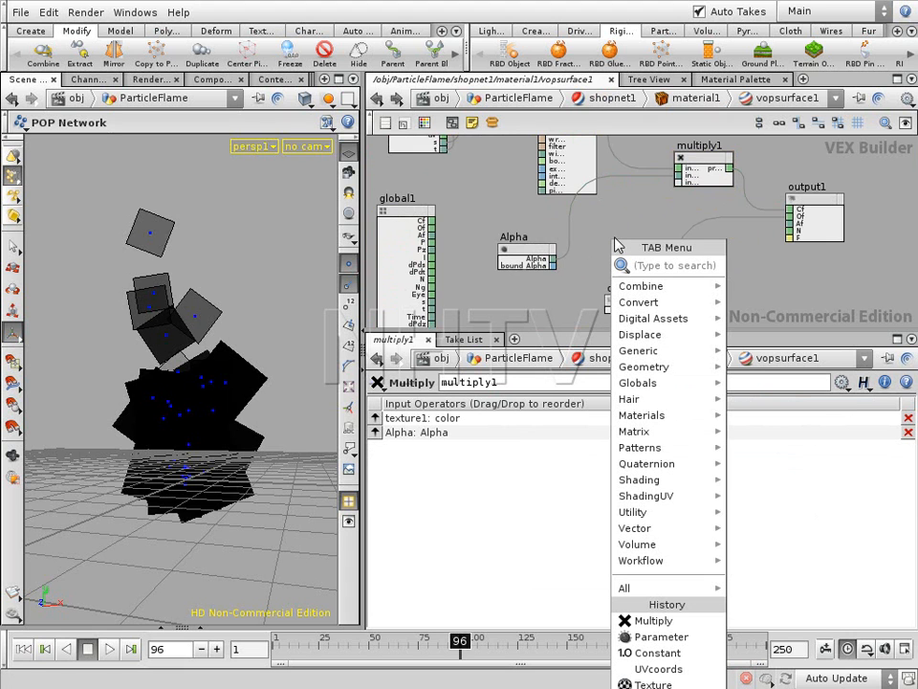
{"action": "type", "text": "flo"}
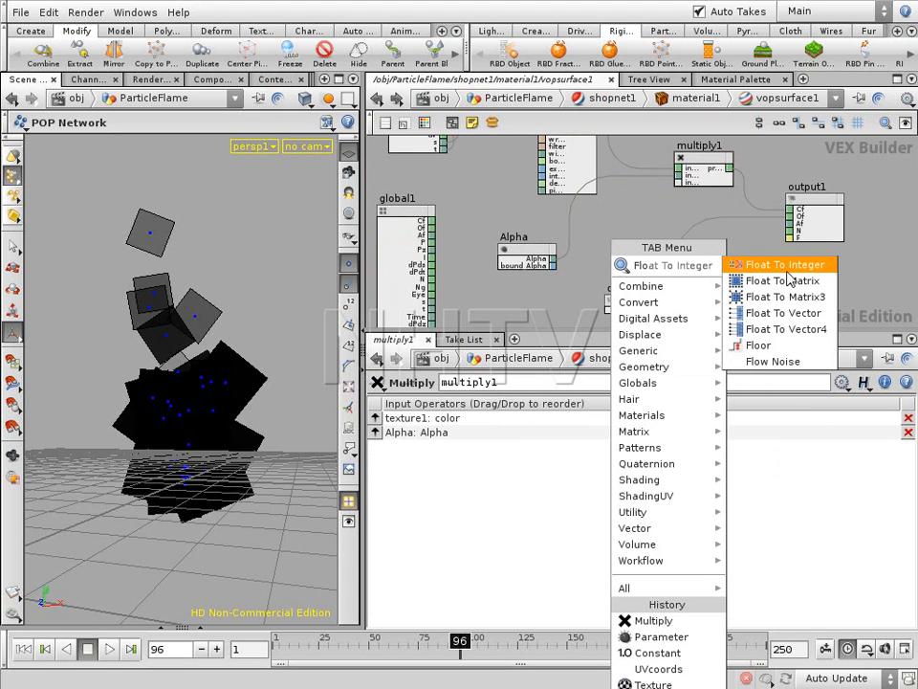
{"action": "left_click", "coordinate": [782, 313]}
{"action": "left_click", "coordinate": [615, 246]}
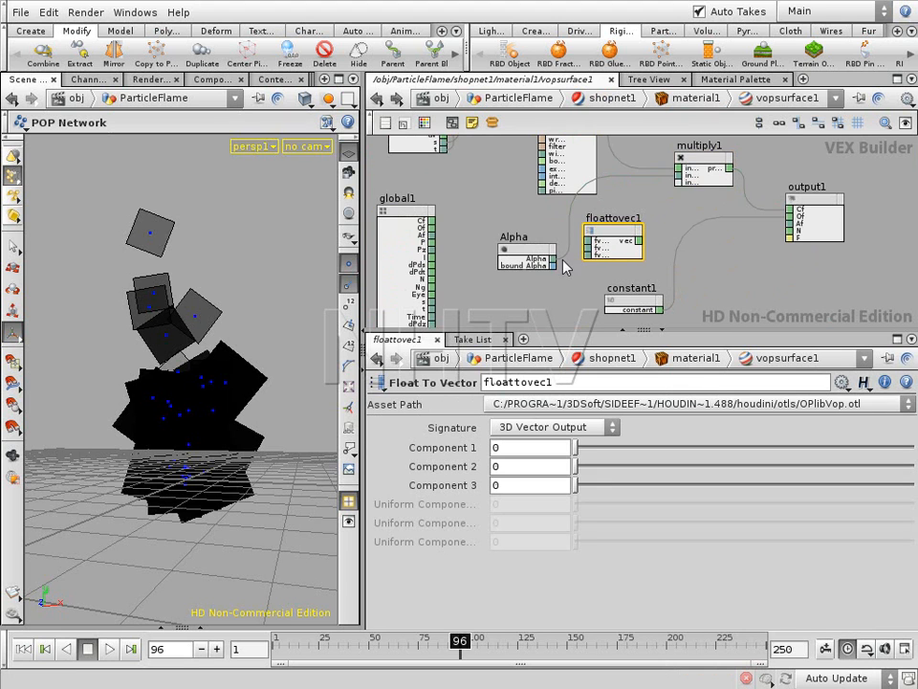
- Wire Alpha into fval1, fval2 and fval3 of floattovec1 and enlarge the network pane
{"action": "left_click_drag", "start_coordinate": [554, 259], "coordinate": [588, 255]}
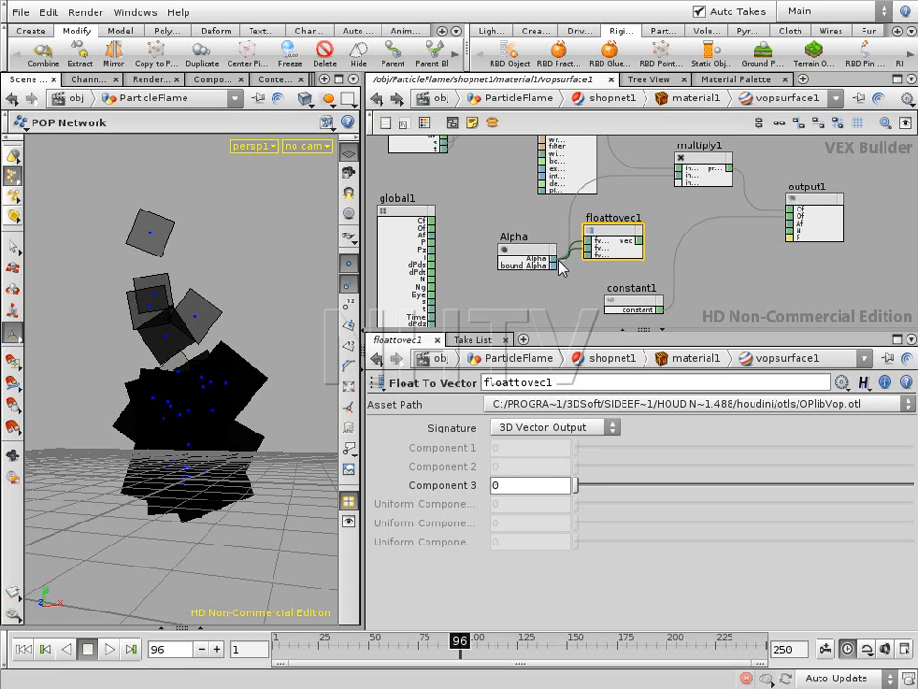
{"action": "left_click_drag", "start_coordinate": [612, 334], "coordinate": [613, 478]}
{"action": "middle_click_drag", "start_coordinate": [647, 366], "coordinate": [701, 314]}
{"action": "scroll", "coordinate": [666, 296], "scroll_direction": "up", "scroll_amount": 5}
{"action": "scroll", "coordinate": [683, 296], "scroll_direction": "up", "scroll_amount": 2}
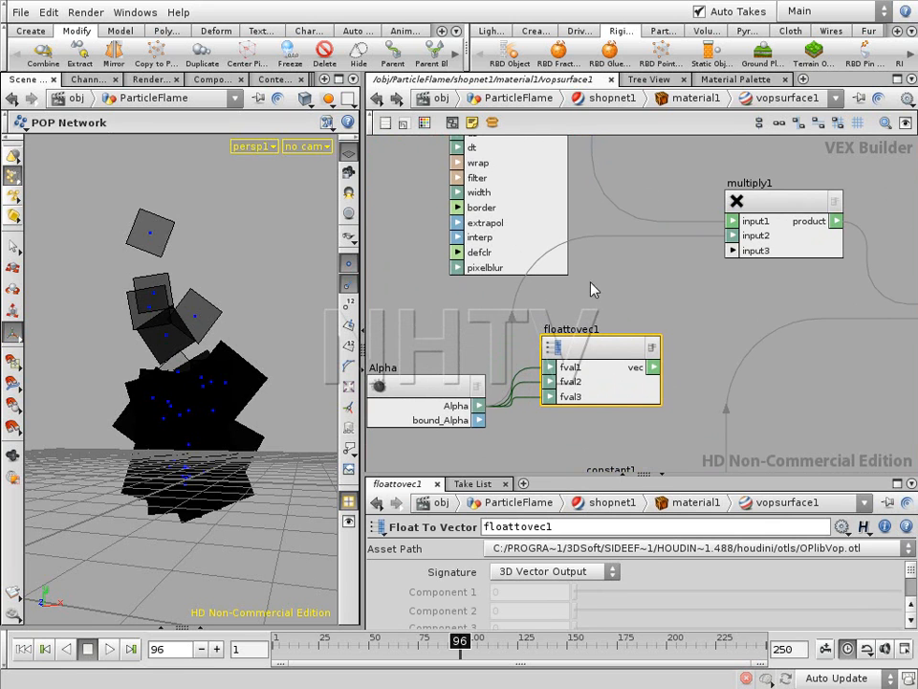
- Connect floattovec1's vec output to input2 of multiply1, replacing the direct Alpha connection
{"action": "left_click_drag", "start_coordinate": [604, 354], "coordinate": [732, 235]}
{"action": "left_click", "coordinate": [670, 314]}
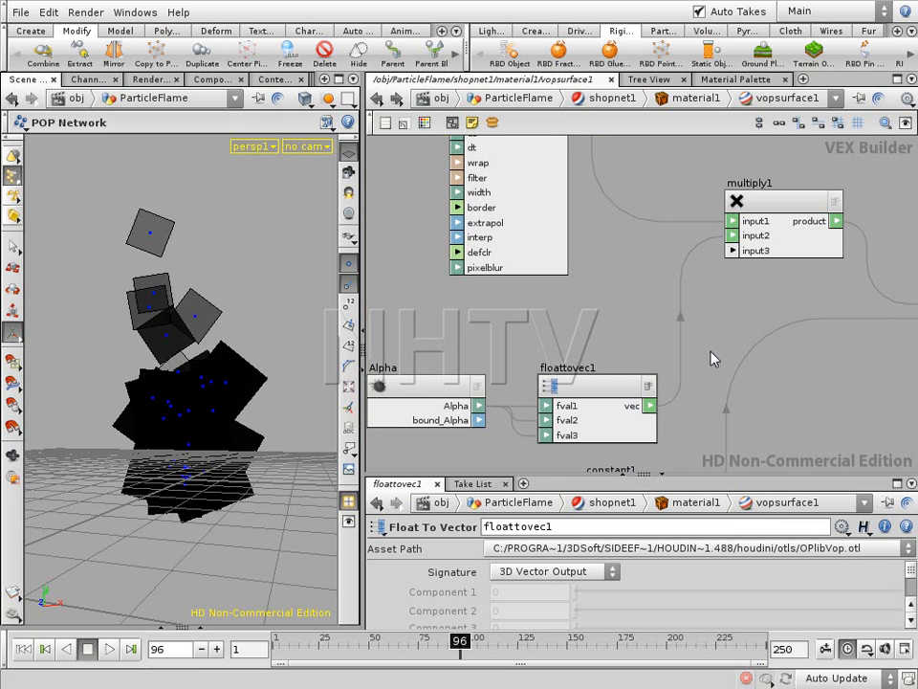
{"action": "middle_click_drag", "start_coordinate": [710, 358], "coordinate": [682, 324]}
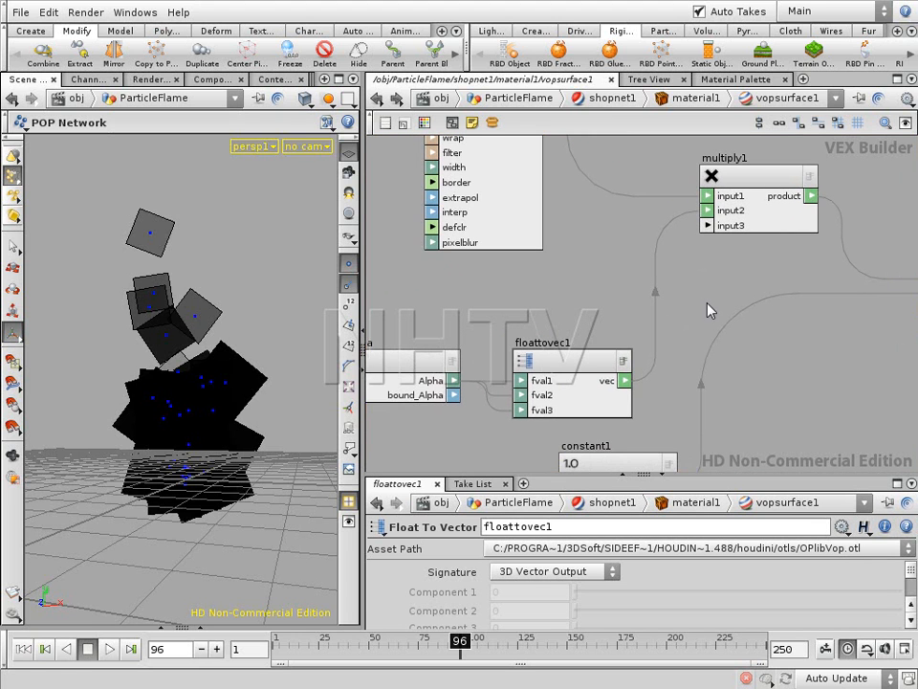
- Go up to shopnet1, inspect material1's warnings and promote its material parameters
{"action": "key", "text": "u"}
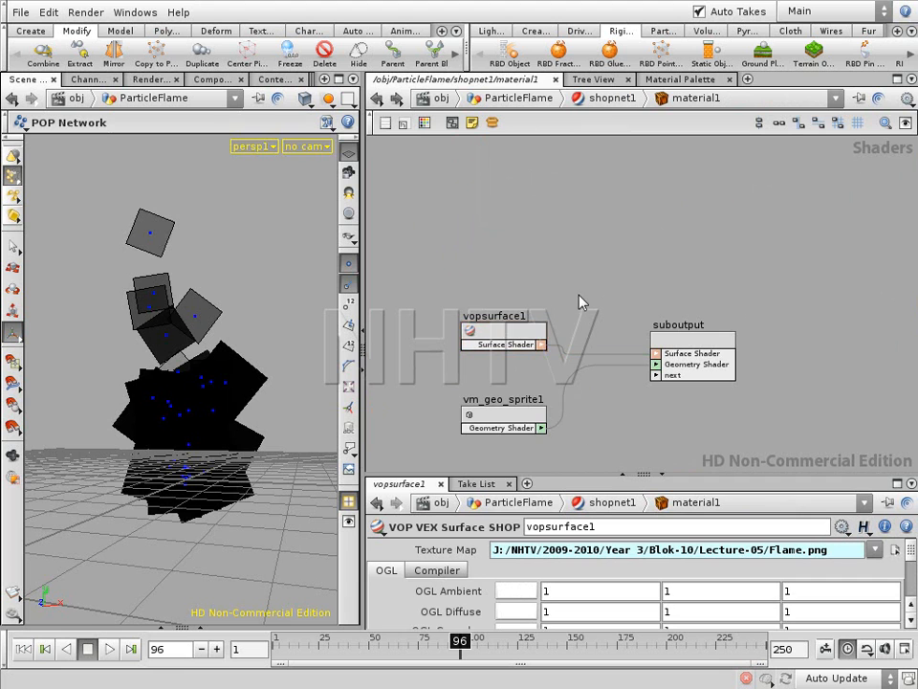
{"action": "key", "text": "u"}
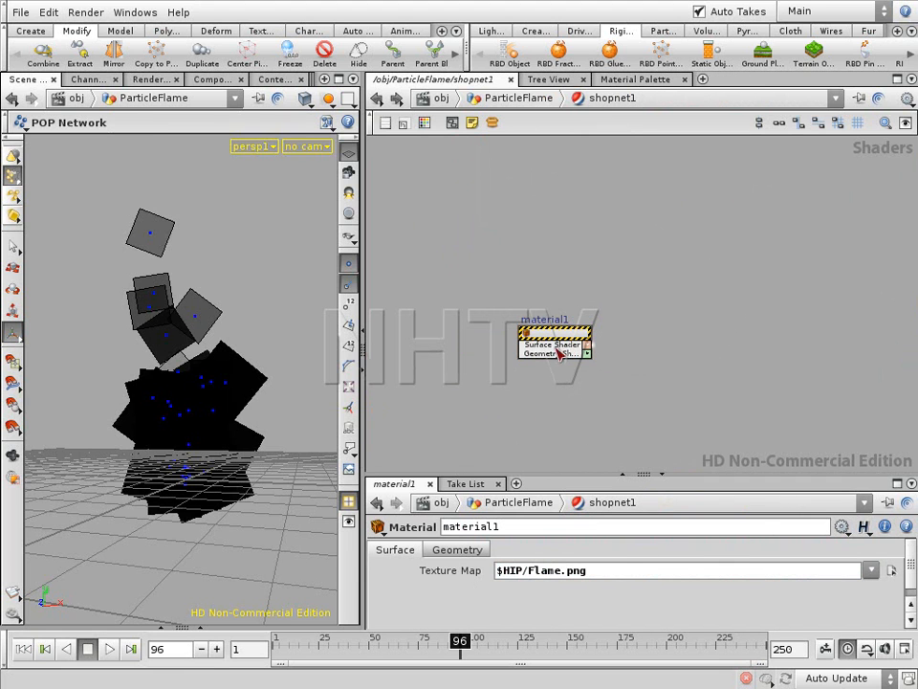
{"action": "middle_click", "coordinate": [564, 337]}
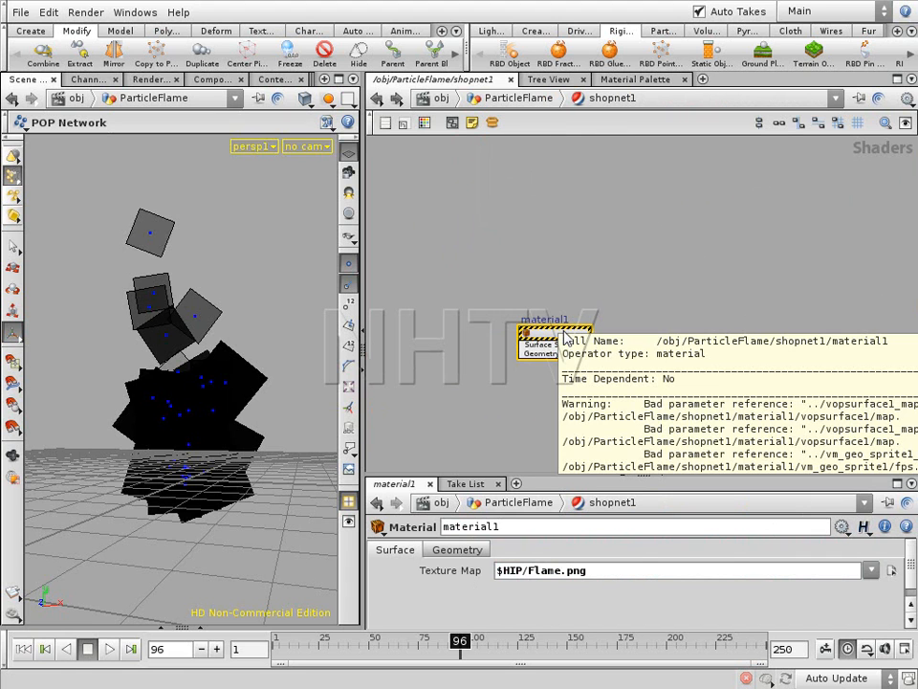
{"action": "right_click", "coordinate": [563, 341]}
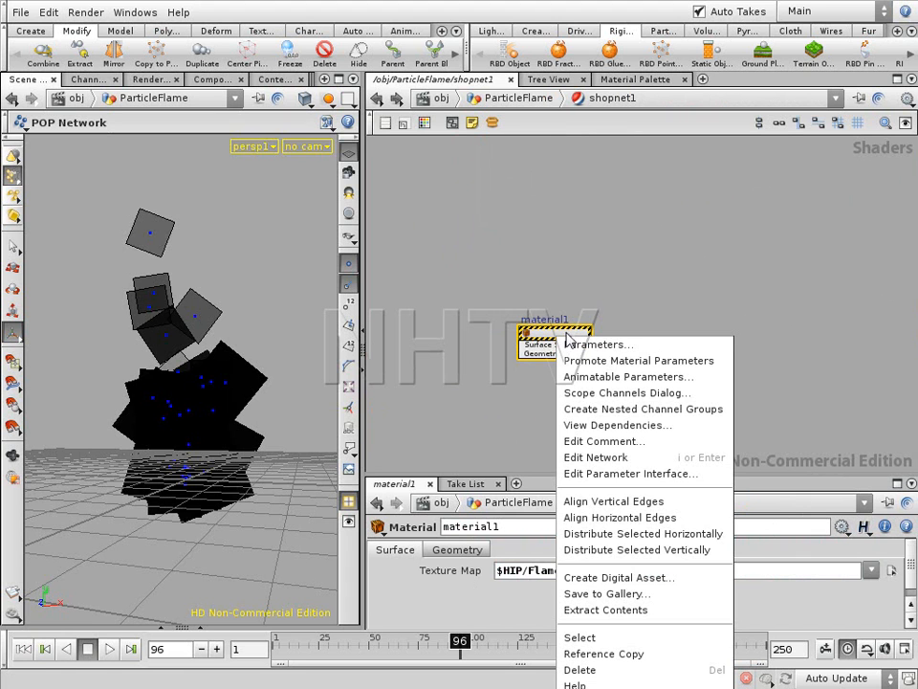
{"action": "left_click", "coordinate": [597, 360]}
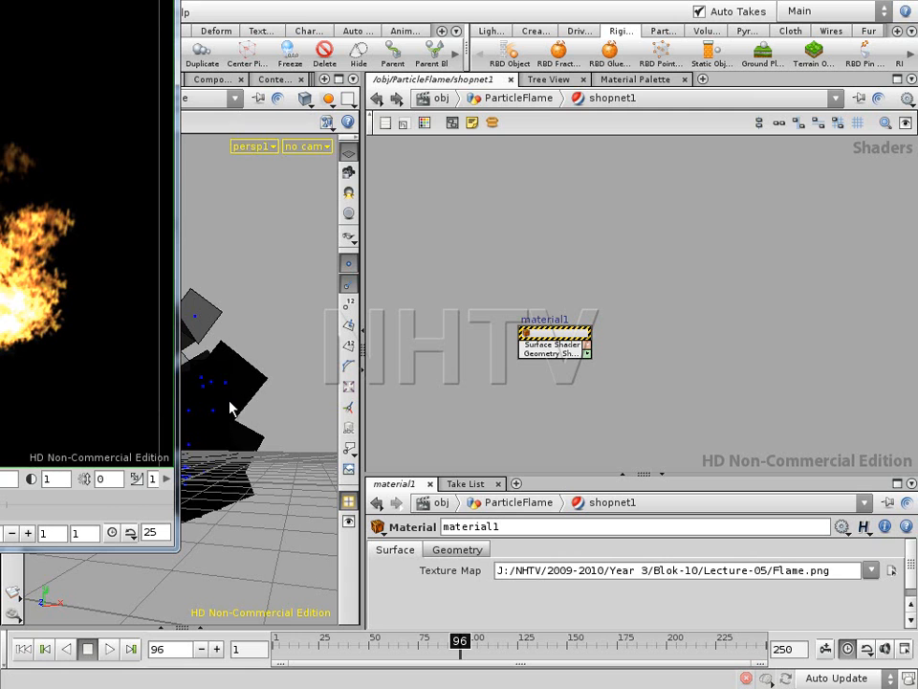
- Bring the MPlay render of the flame fully into view, examine it and close it
{"action": "left_click_drag", "start_coordinate": [42, 0], "coordinate": [383, 2]}
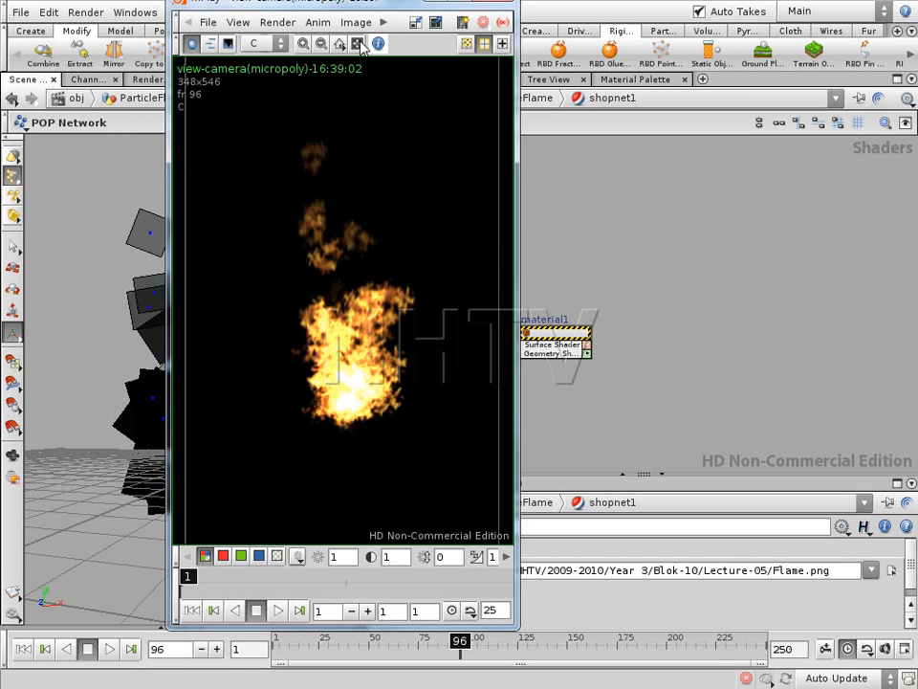
{"action": "left_click_drag", "start_coordinate": [253, 7], "coordinate": [428, 21]}
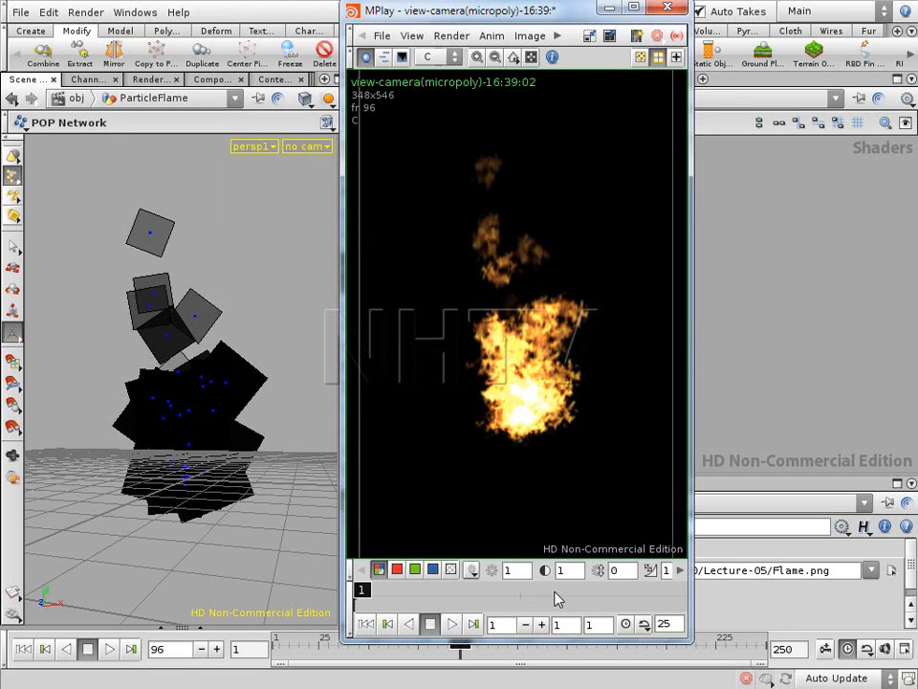
{"action": "left_click", "coordinate": [672, 11]}
- Widen the scene view, frame the flame sprites closer, render the view again and dismiss the MPlay window
{"action": "left_click_drag", "start_coordinate": [364, 461], "coordinate": [578, 448]}
{"action": "middle_click_drag", "start_coordinate": [269, 480], "coordinate": [260, 463], "text": "alt"}
{"action": "right_click_drag", "start_coordinate": [260, 463], "coordinate": [357, 486], "text": "alt"}
{"action": "middle_click_drag", "start_coordinate": [330, 523], "coordinate": [323, 394], "text": "alt"}
{"action": "right_click_drag", "start_coordinate": [321, 400], "coordinate": [273, 442], "text": "alt"}
{"action": "middle_click_drag", "start_coordinate": [301, 440], "coordinate": [292, 456], "text": "alt"}
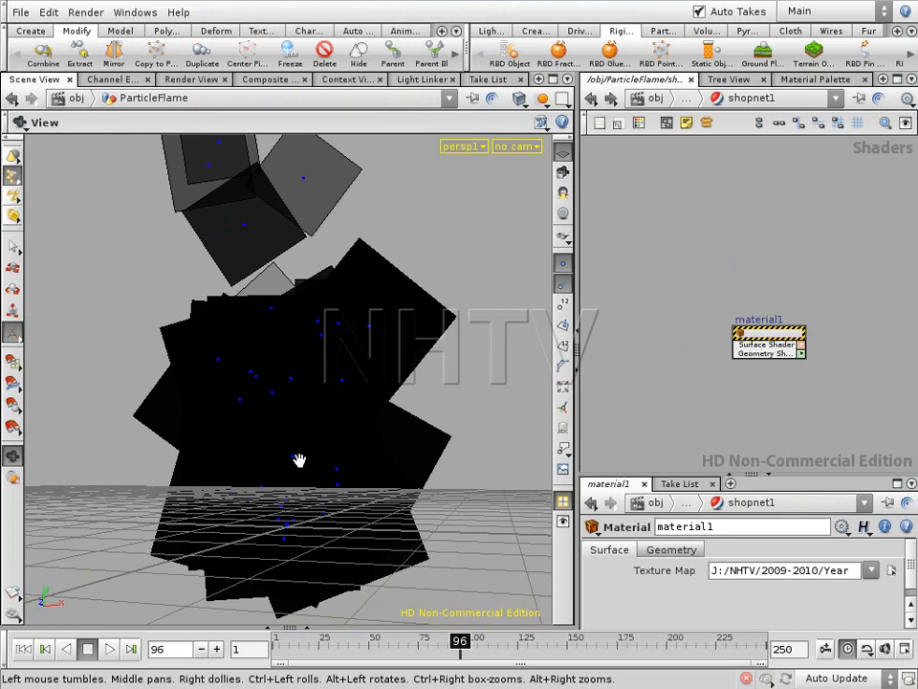
{"action": "left_click", "coordinate": [13, 613]}
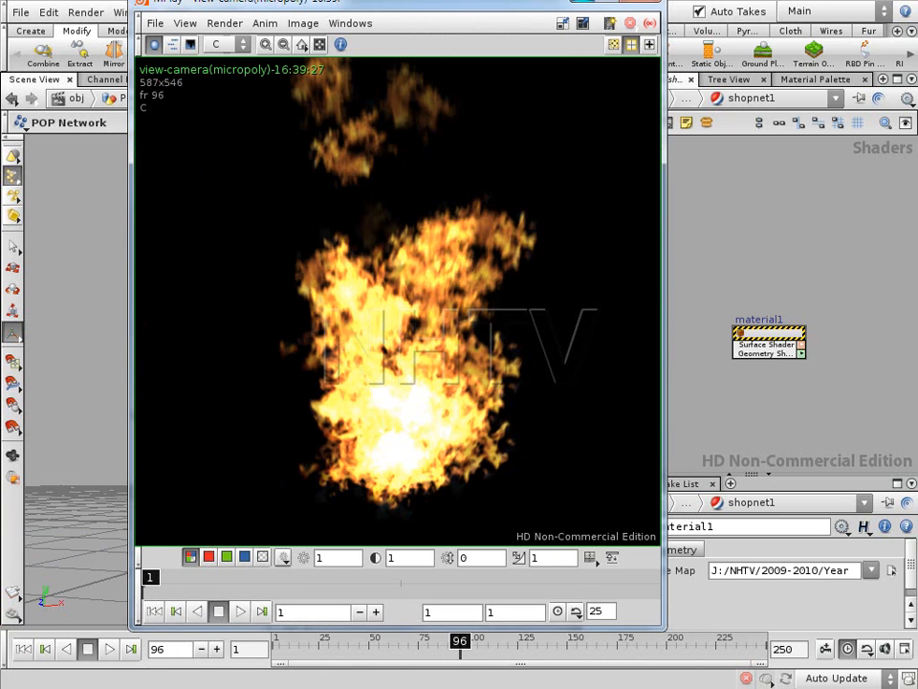
{"action": "left_click", "coordinate": [582, 1]}
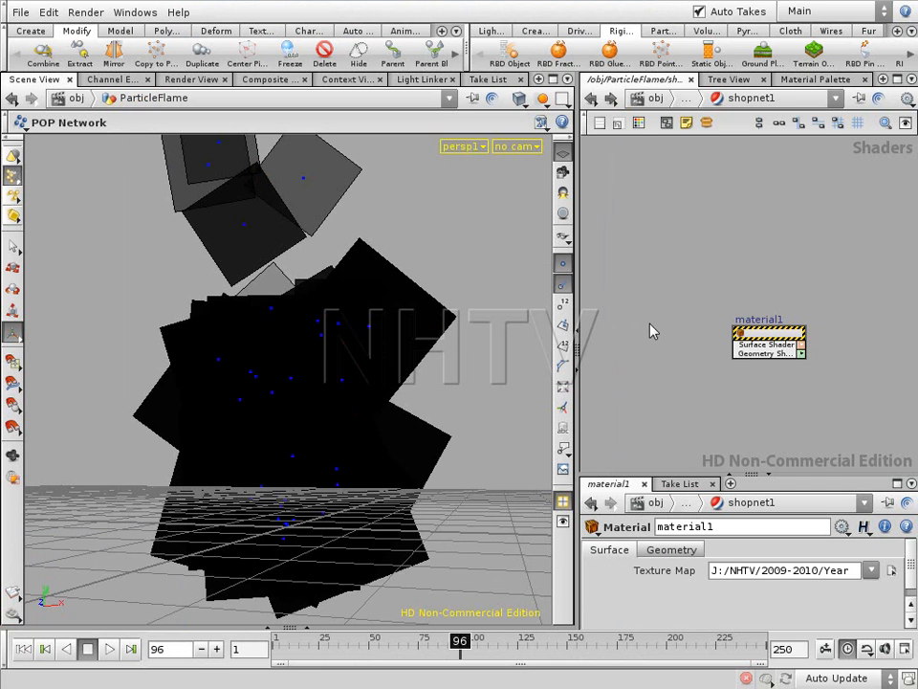
{"action": "left_click_drag", "start_coordinate": [777, 340], "coordinate": [716, 337]}
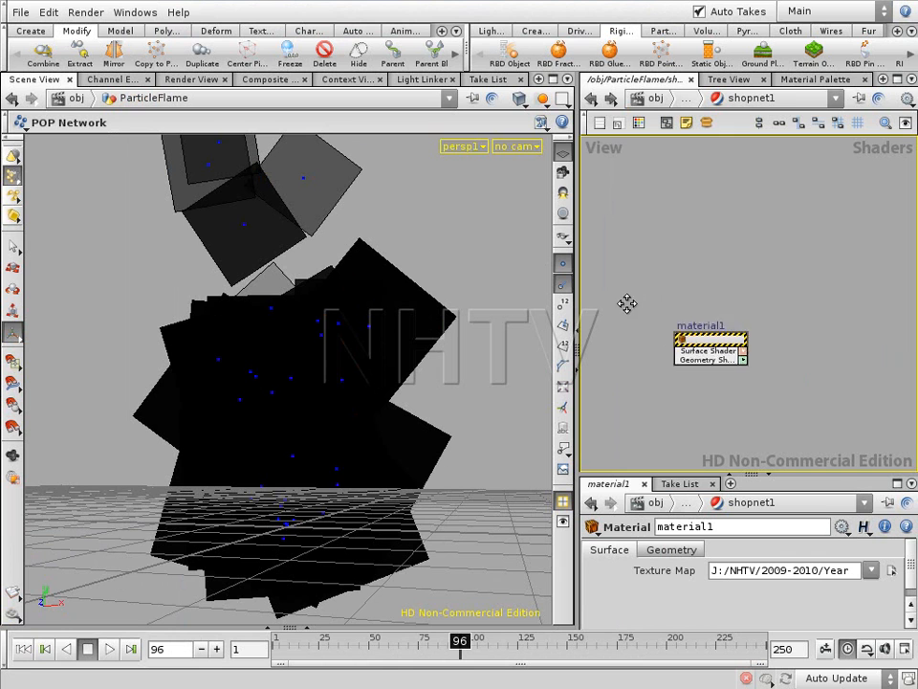
- Inside material1's vopsurface1, connect multiply1's product output to output1's Of input in place of constant1
{"action": "double_click", "coordinate": [719, 337]}
{"action": "double_click", "coordinate": [722, 337]}
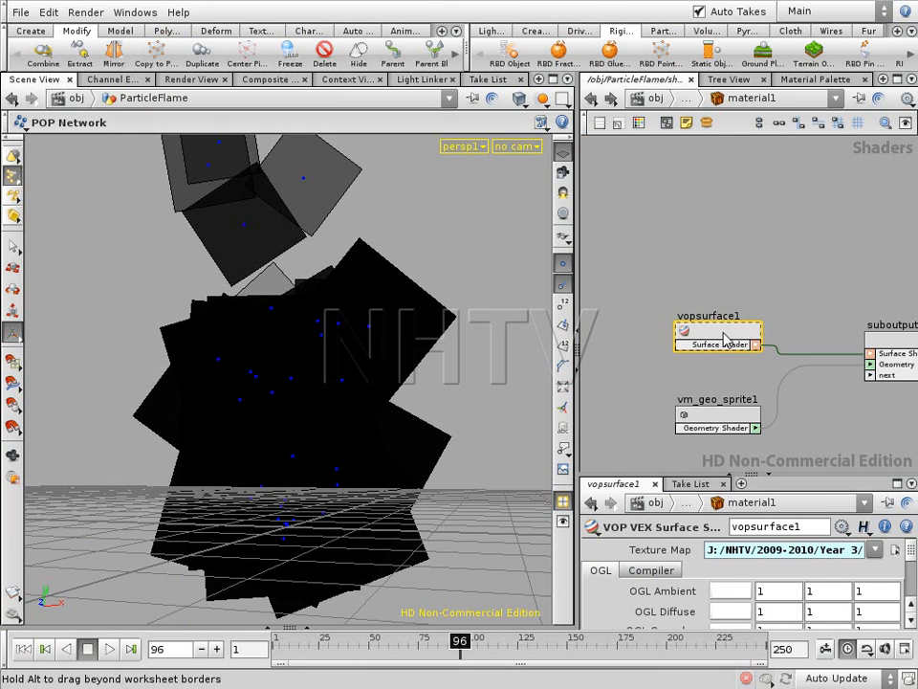
{"action": "middle_click_drag", "start_coordinate": [775, 290], "coordinate": [677, 345]}
{"action": "right_click_drag", "start_coordinate": [677, 346], "coordinate": [693, 341]}
{"action": "middle_click_drag", "start_coordinate": [778, 375], "coordinate": [679, 366]}
{"action": "left_click_drag", "start_coordinate": [841, 311], "coordinate": [857, 311]}
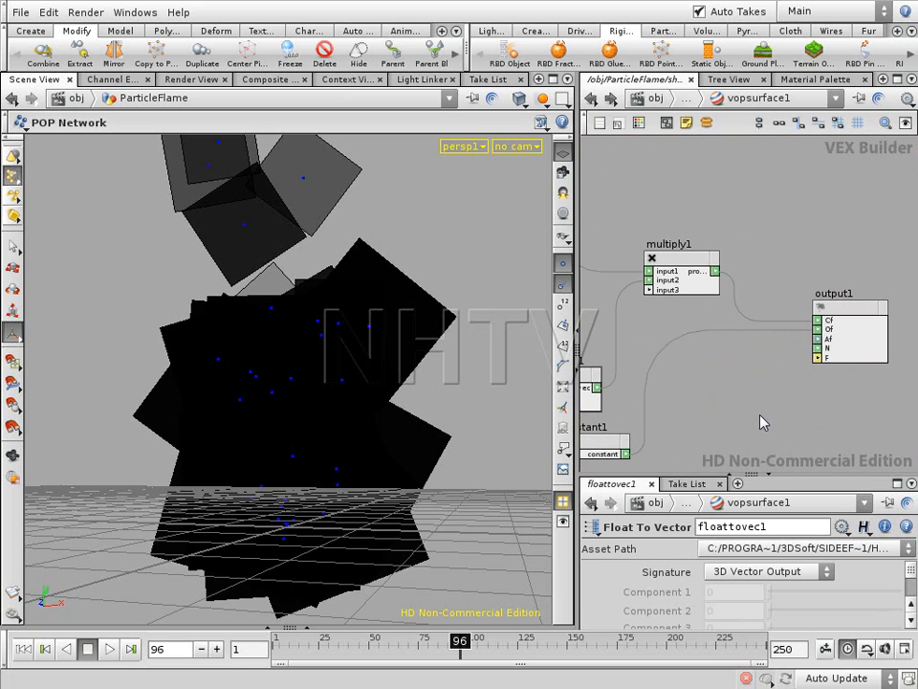
{"action": "middle_click_drag", "start_coordinate": [763, 409], "coordinate": [791, 393]}
{"action": "right_click_drag", "start_coordinate": [791, 391], "coordinate": [764, 398]}
{"action": "middle_click_drag", "start_coordinate": [764, 397], "coordinate": [771, 397]}
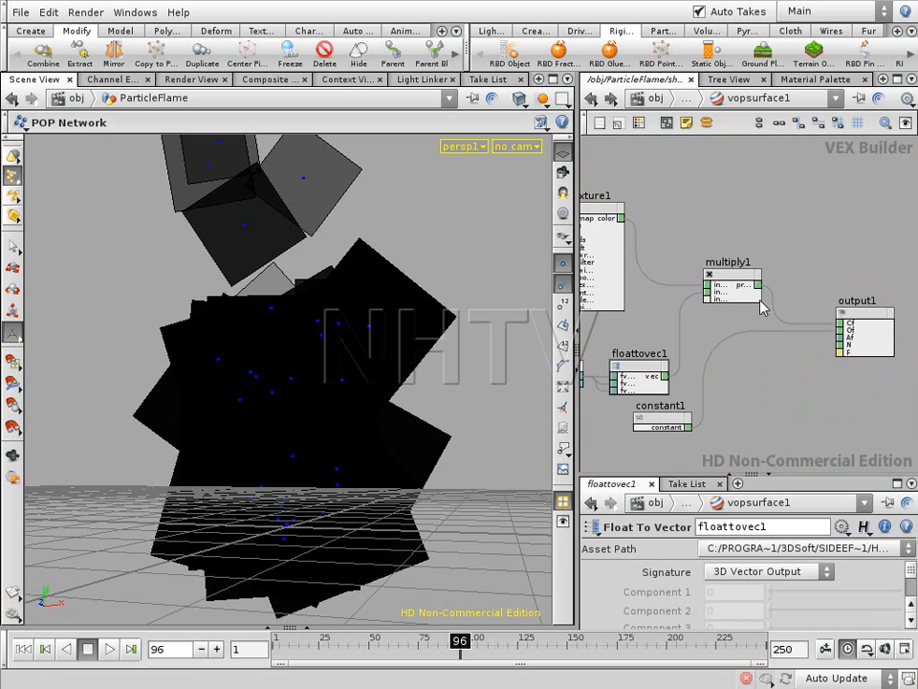
{"action": "left_click_drag", "start_coordinate": [758, 285], "coordinate": [834, 332]}
{"action": "left_click", "coordinate": [841, 332]}
- Render the scene view again, examine the flame, close the MPlay window and review the shader network
{"action": "left_click", "coordinate": [12, 614]}
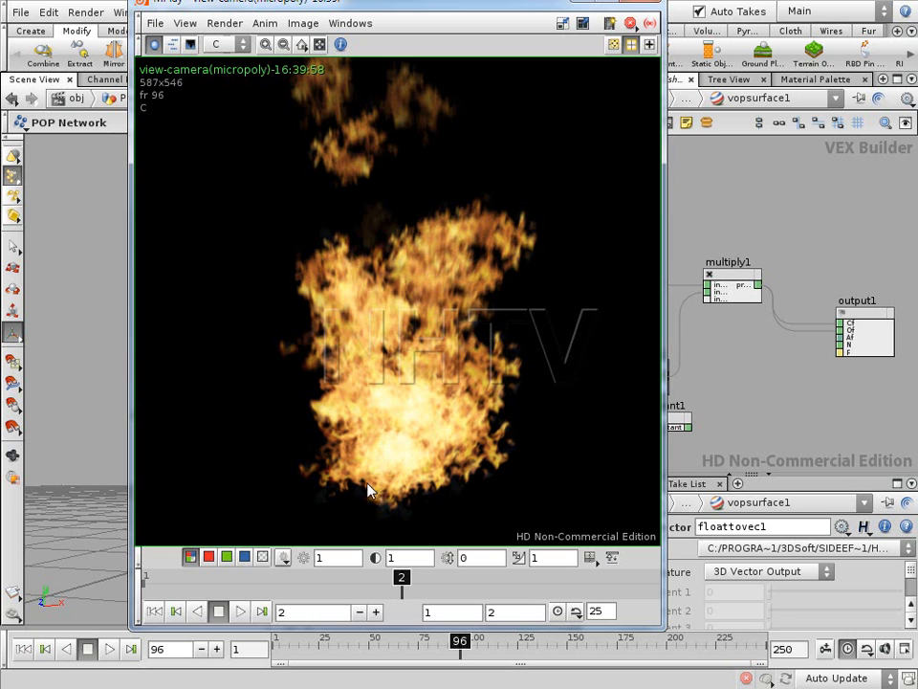
{"action": "left_click", "coordinate": [640, 1]}
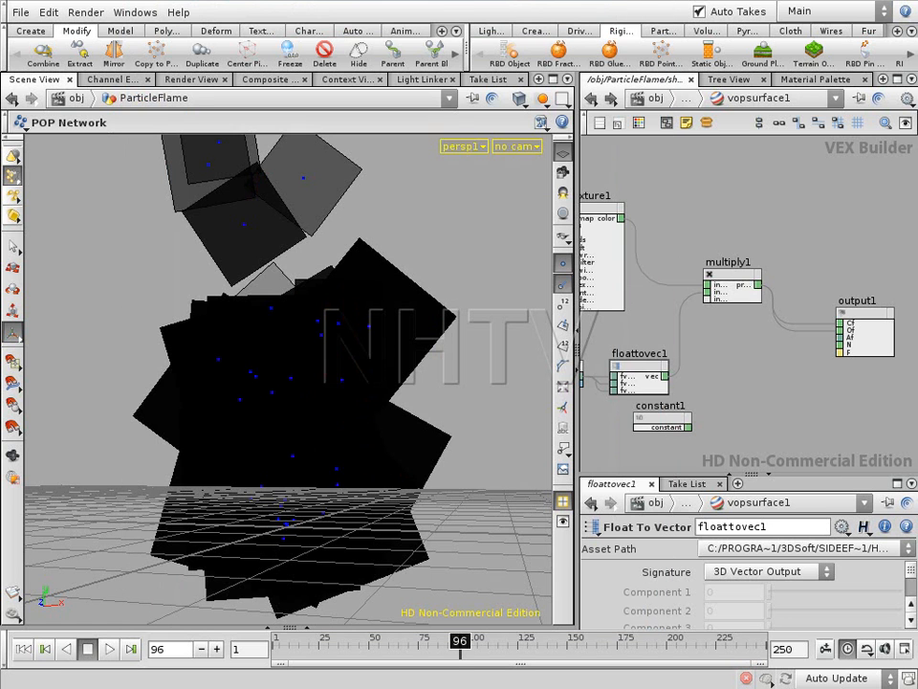
{"action": "middle_click_drag", "start_coordinate": [706, 379], "coordinate": [753, 365]}
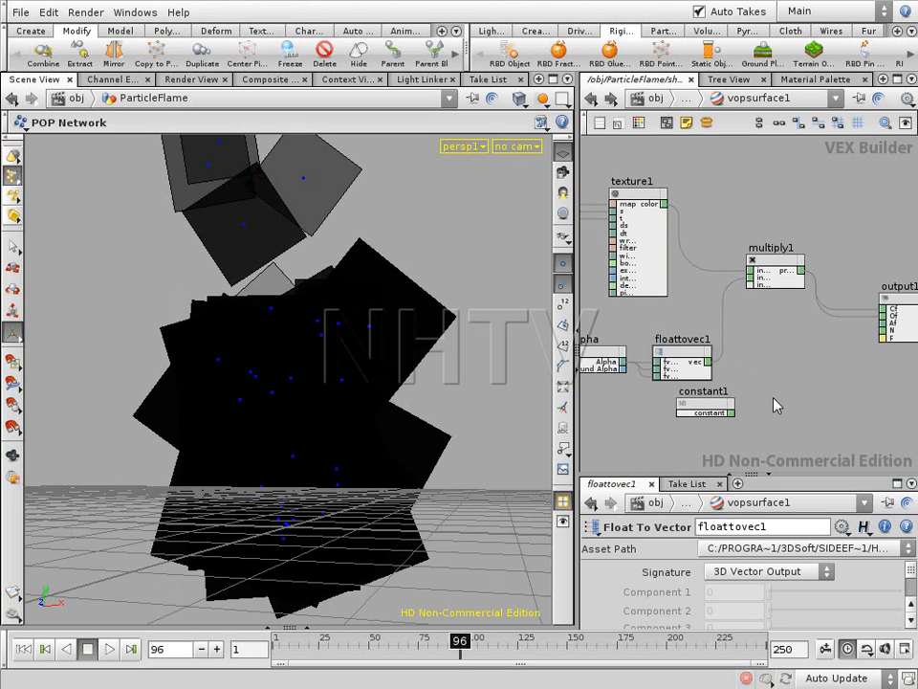
{"action": "scroll", "coordinate": [771, 398], "scroll_direction": "down", "scroll_amount": 2}
- Return to the obj level and duplicate the ParticleFlame object, placing the copy just below the original
{"action": "key", "text": "u"}
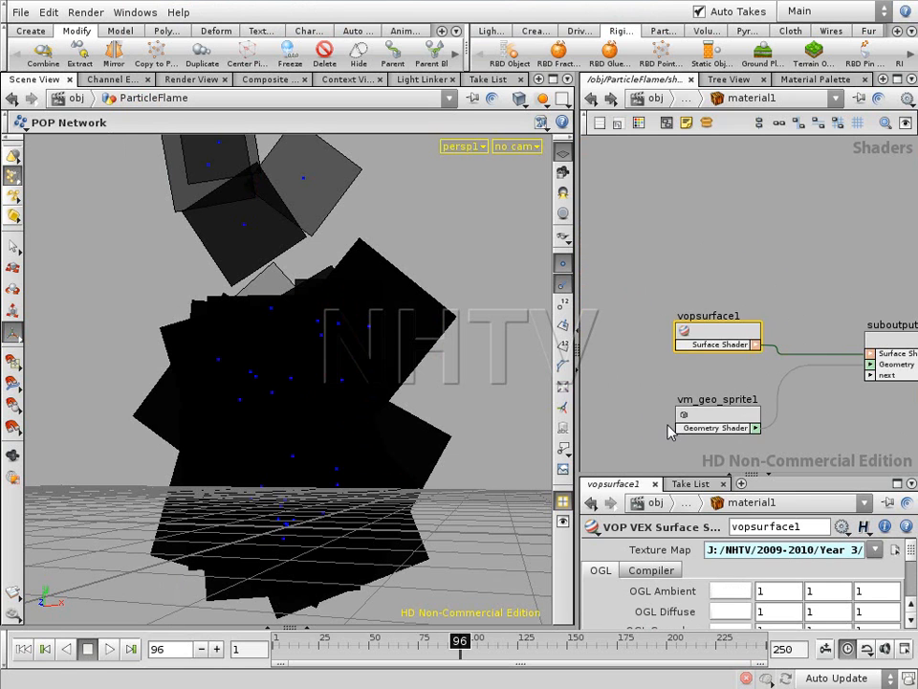
{"action": "key", "text": "u"}
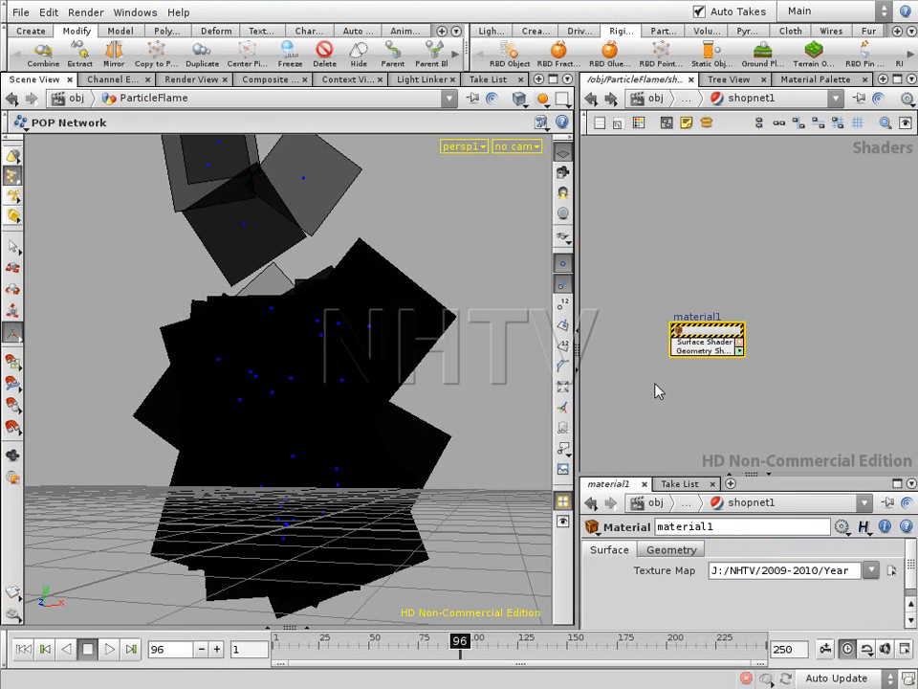
{"action": "key", "text": "u"}
{"action": "left_click", "coordinate": [698, 398]}
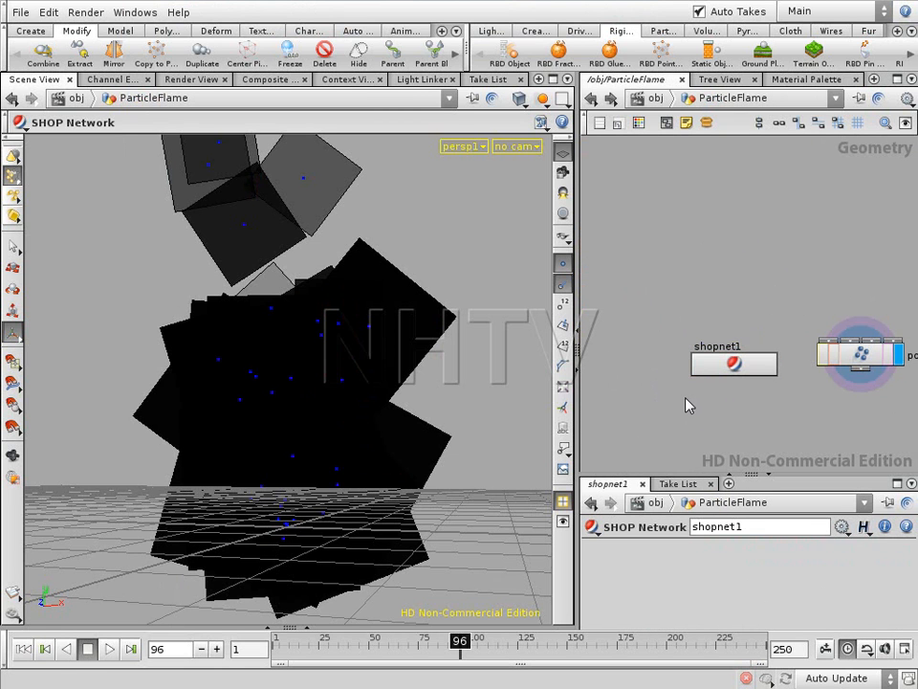
{"action": "key", "text": "u"}
{"action": "left_click", "coordinate": [693, 377]}
{"action": "left_click_drag", "start_coordinate": [775, 351], "coordinate": [725, 310]}
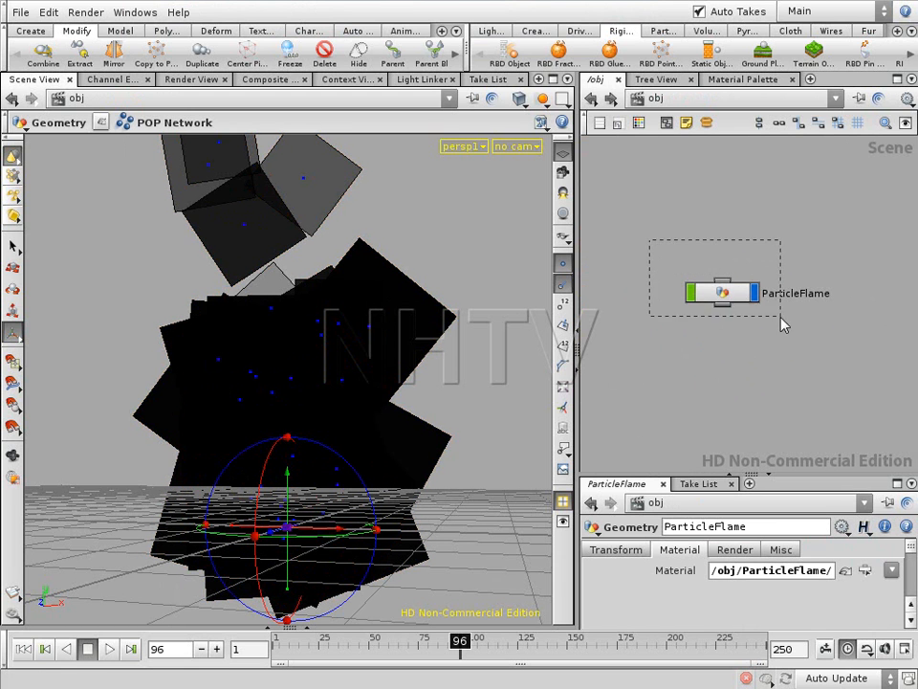
{"action": "left_click_drag", "start_coordinate": [779, 320], "coordinate": [779, 322]}
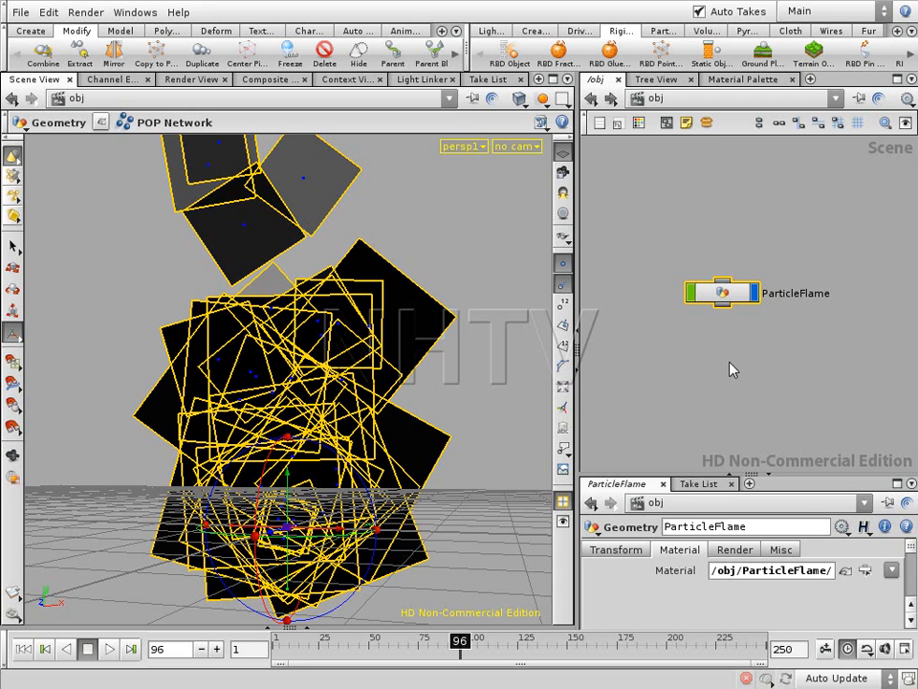
{"action": "key", "text": "ctrl+c"}
{"action": "key", "text": "ctrl+v"}
{"action": "left_click_drag", "start_coordinate": [775, 346], "coordinate": [721, 357]}
- Rename the copied ParticleFlame object as ParticleDistortion
{"action": "double_click", "coordinate": [812, 347]}
{"action": "left_click_drag", "start_coordinate": [812, 346], "coordinate": [845, 350]}
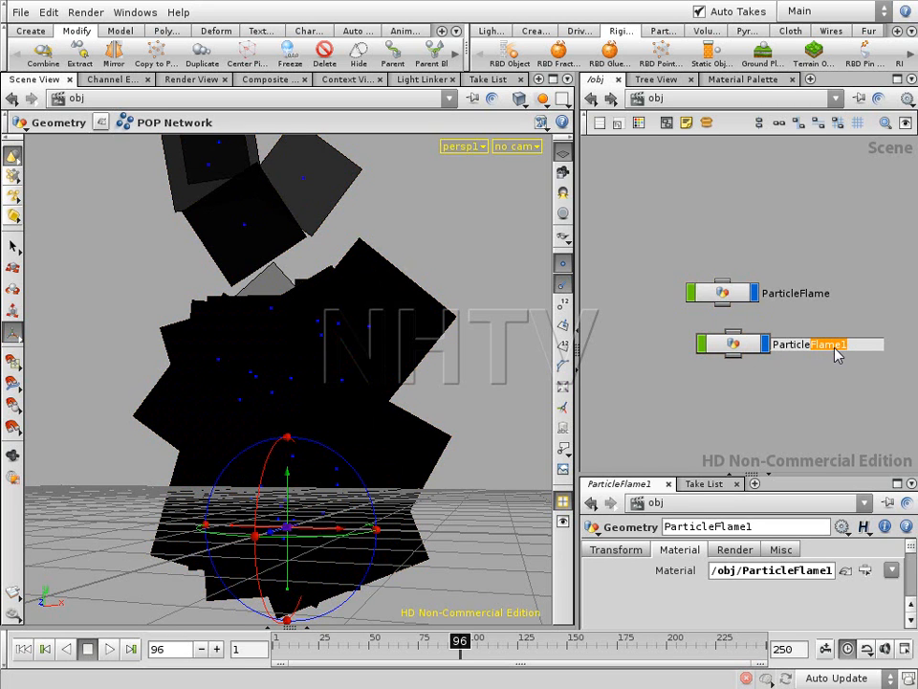
{"action": "type", "text": "Distortion"}
{"action": "key", "text": "Return"}
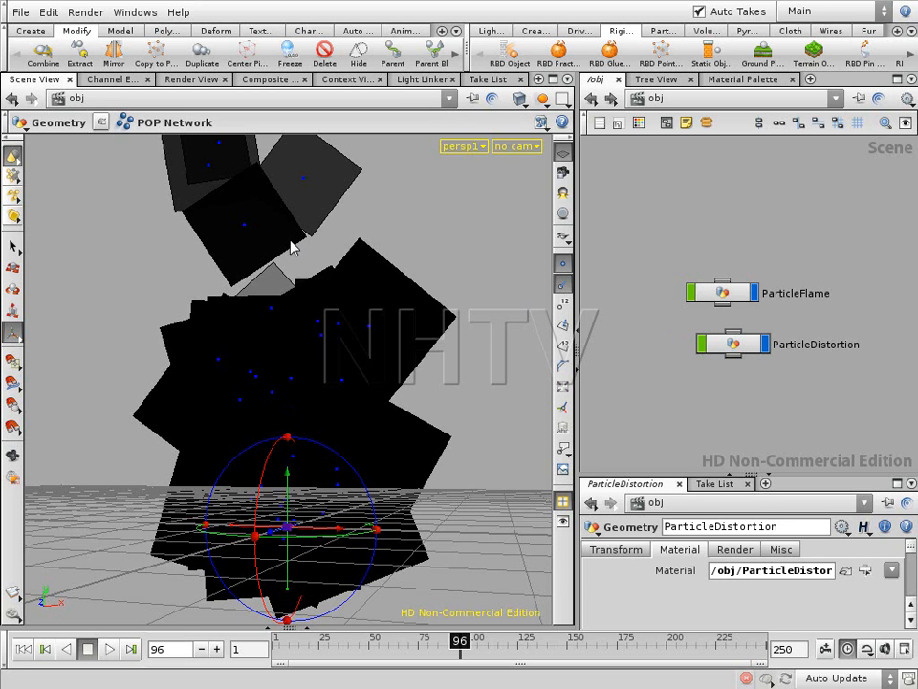
- Enter the popnet1 particle network inside ParticleDistortion and select its location1 node
{"action": "double_click", "coordinate": [739, 346]}
{"action": "double_click", "coordinate": [753, 289]}
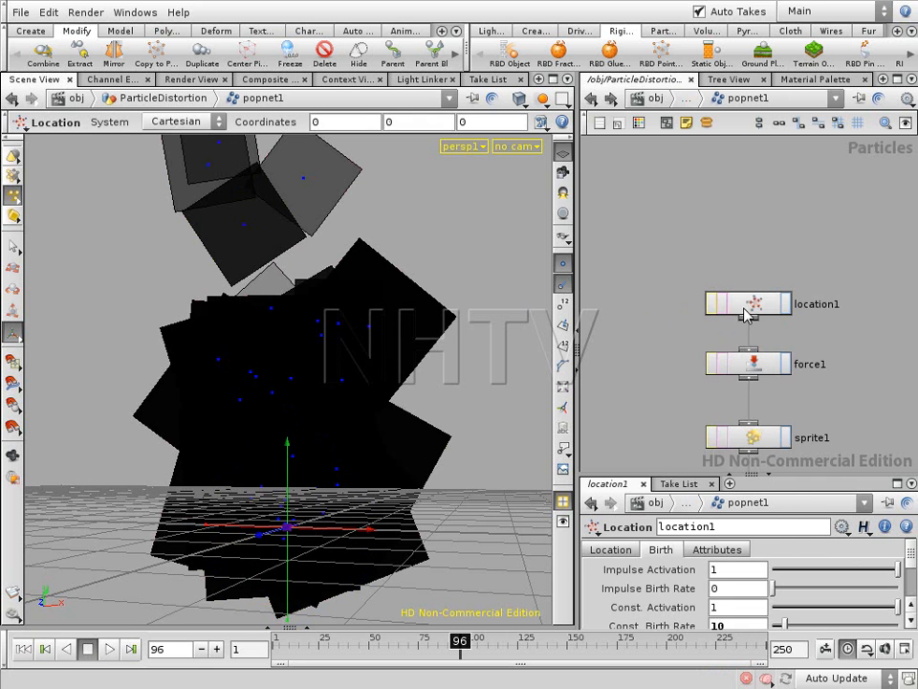
{"action": "middle_click_drag", "start_coordinate": [673, 371], "coordinate": [672, 263]}
{"action": "middle_click_drag", "start_coordinate": [673, 323], "coordinate": [663, 317]}
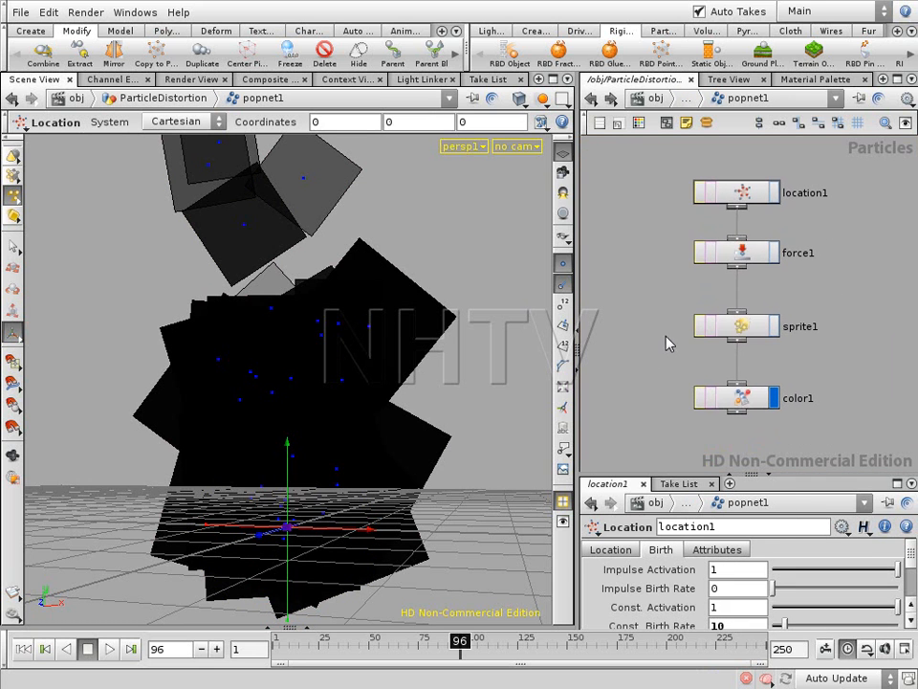
{"action": "middle_click_drag", "start_coordinate": [676, 249], "coordinate": [674, 287]}
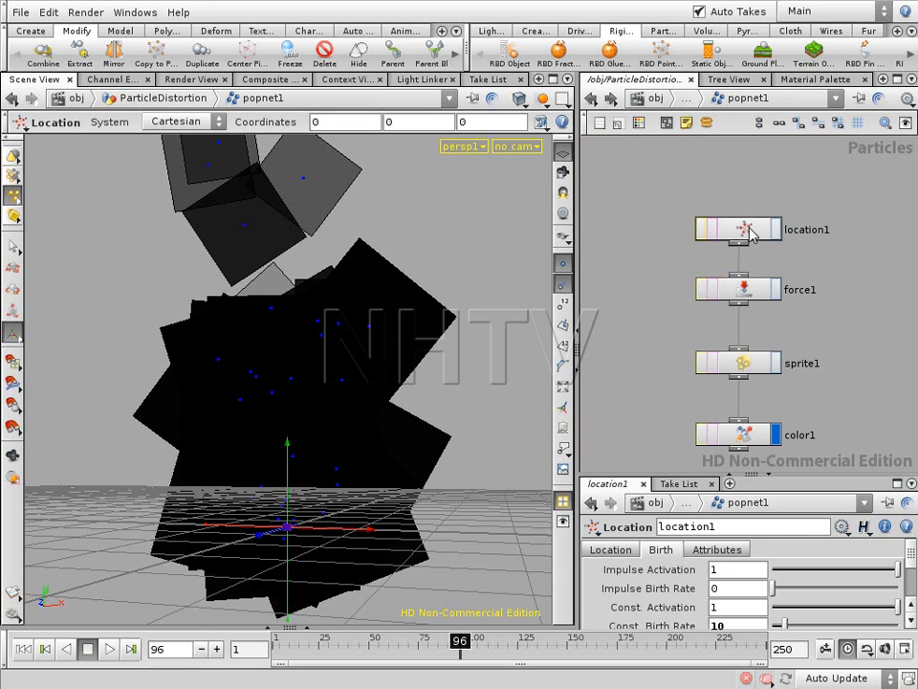
{"action": "left_click_drag", "start_coordinate": [748, 226], "coordinate": [746, 232]}
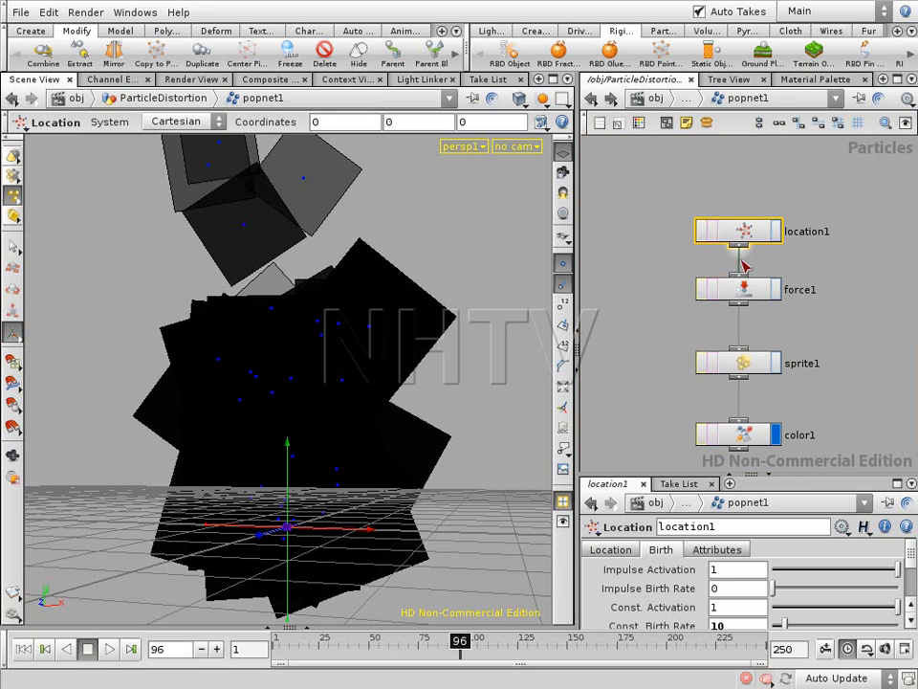
- Enlarge the parameter area and set location1's velocity variance to 0.5 on all three axes
{"action": "left_click_drag", "start_coordinate": [790, 475], "coordinate": [791, 297]}
{"action": "left_click", "coordinate": [717, 473]}
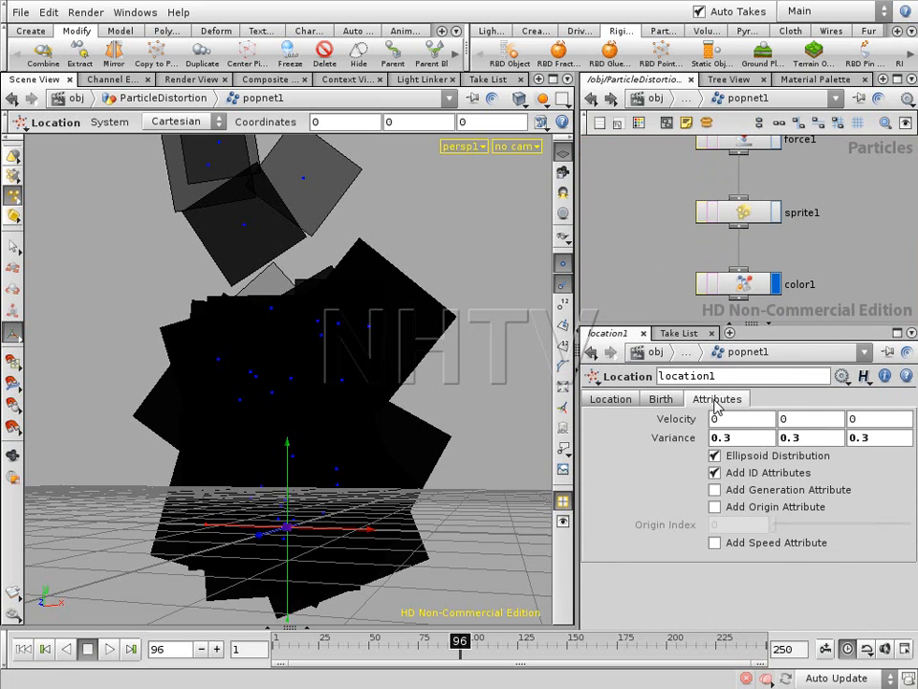
{"action": "double_click", "coordinate": [800, 443]}
{"action": "middle_click_drag", "start_coordinate": [833, 195], "coordinate": [820, 236]}
{"action": "double_click", "coordinate": [727, 438]}
{"action": "type", "text": "4"}
{"action": "double_click", "coordinate": [863, 437]}
{"action": "type", "text": "4"}
{"action": "middle_click_drag", "start_coordinate": [695, 446], "coordinate": [735, 433]}
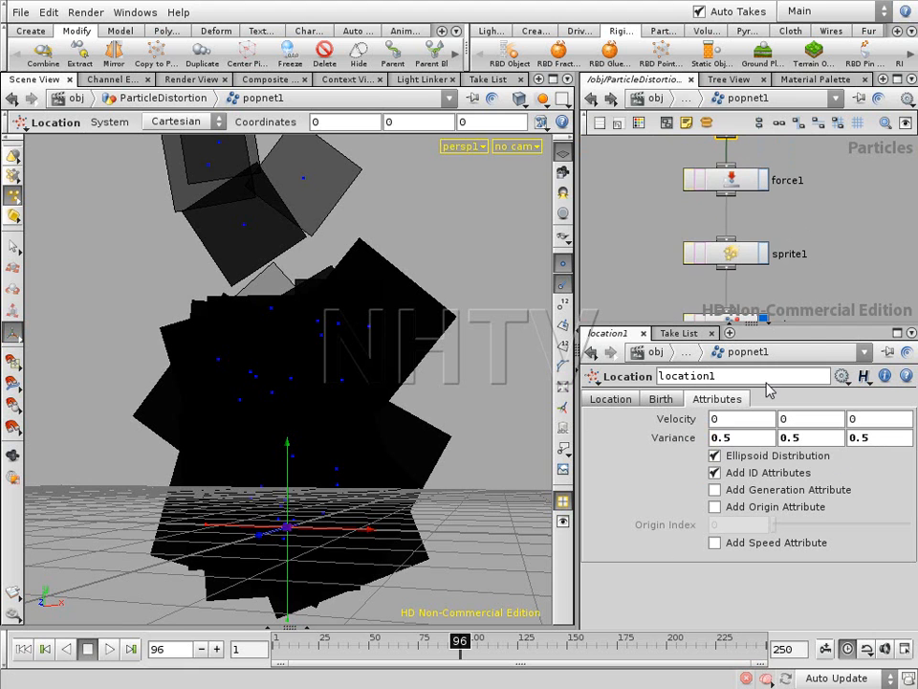
- Set force1's Y force to 0.8 and play the simulation to check how the distortion particles rise
{"action": "middle_click_drag", "start_coordinate": [830, 240], "coordinate": [812, 271]}
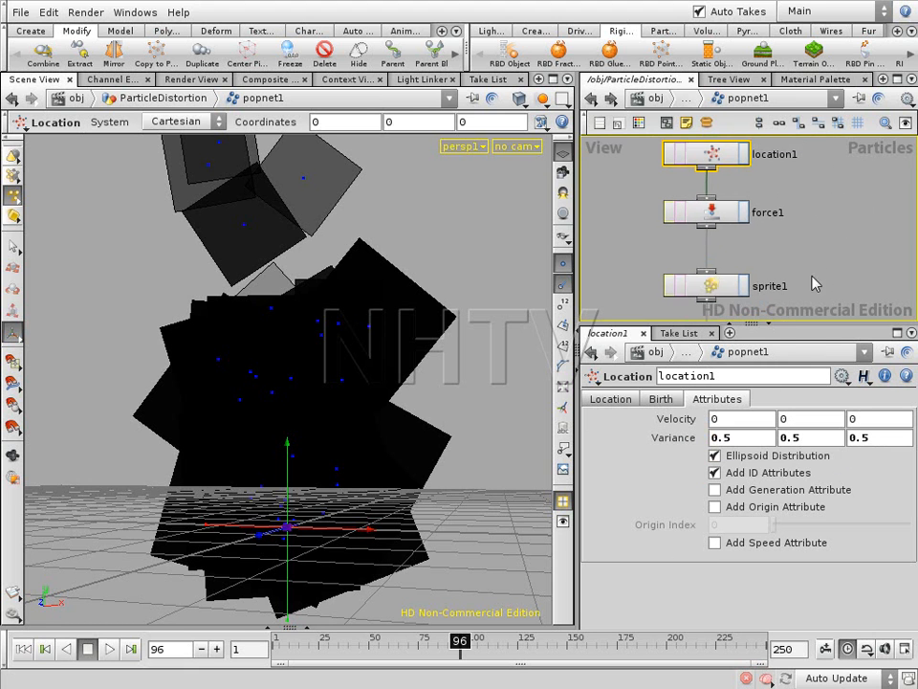
{"action": "left_click", "coordinate": [705, 244]}
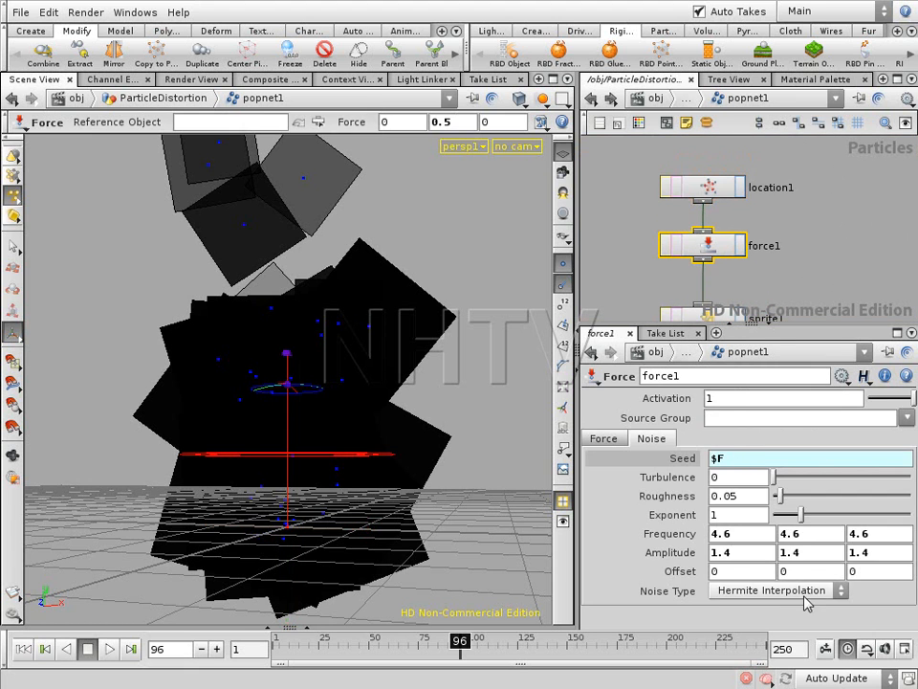
{"action": "left_click", "coordinate": [602, 439]}
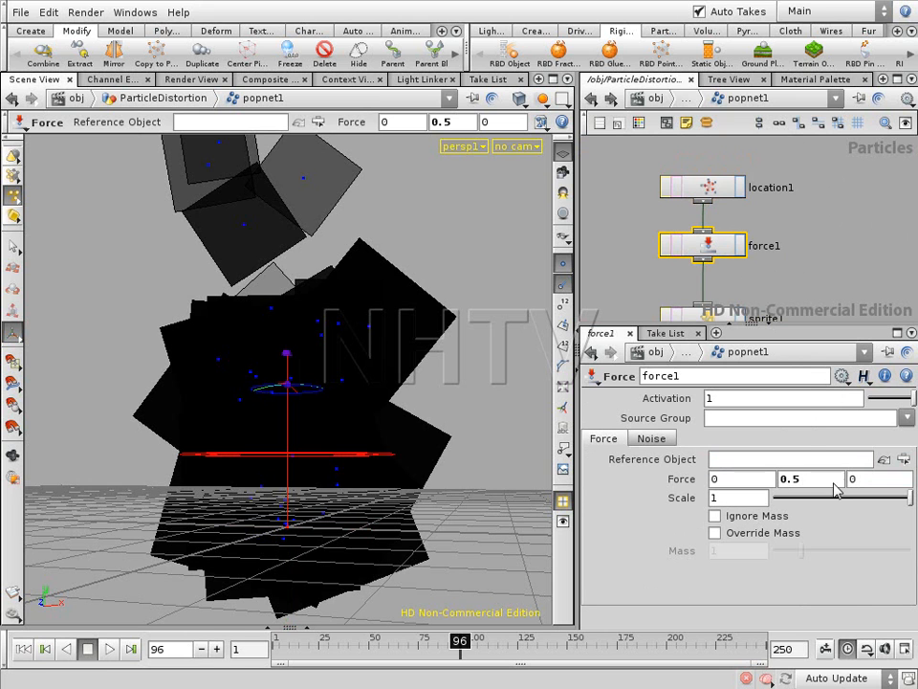
{"action": "middle_click_drag", "start_coordinate": [801, 488], "coordinate": [840, 480]}
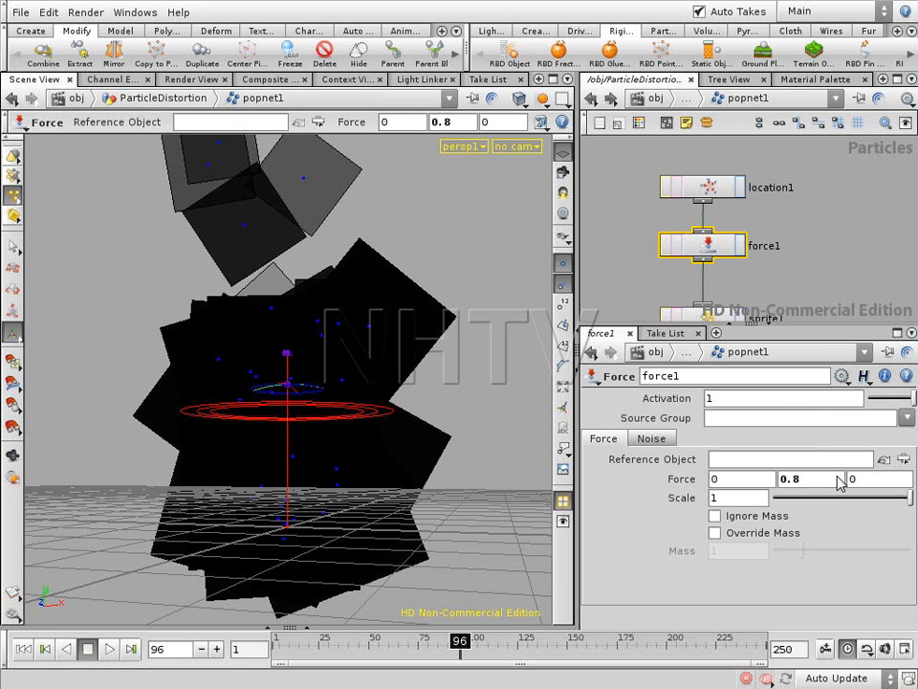
{"action": "left_click", "coordinate": [109, 651]}
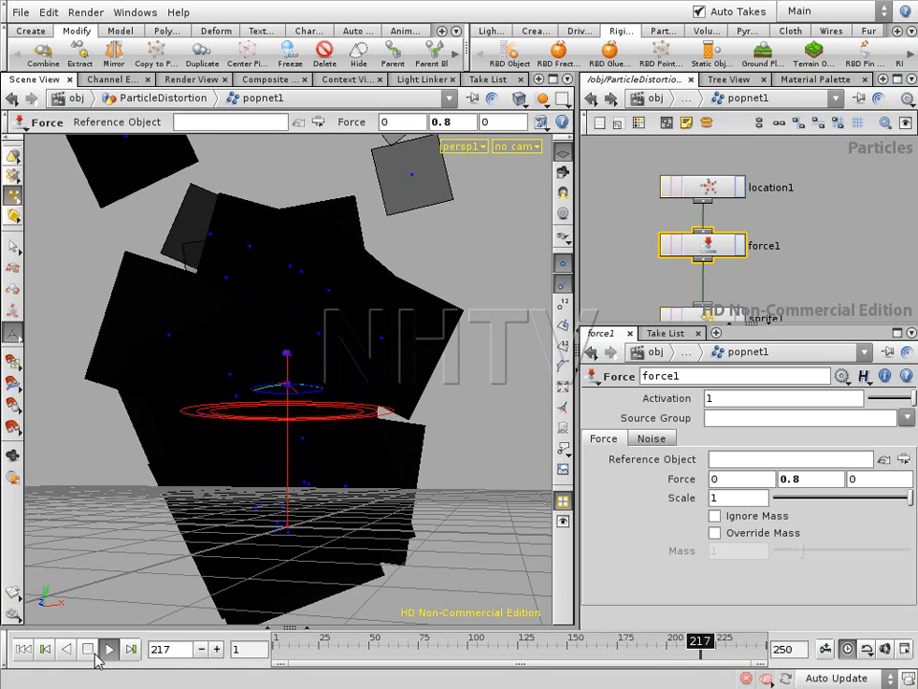
{"action": "left_click", "coordinate": [91, 653]}
{"action": "middle_click_drag", "start_coordinate": [836, 269], "coordinate": [829, 134]}
{"action": "middle_click_drag", "start_coordinate": [804, 199], "coordinate": [786, 287]}
{"action": "middle_click_drag", "start_coordinate": [811, 202], "coordinate": [798, 279]}
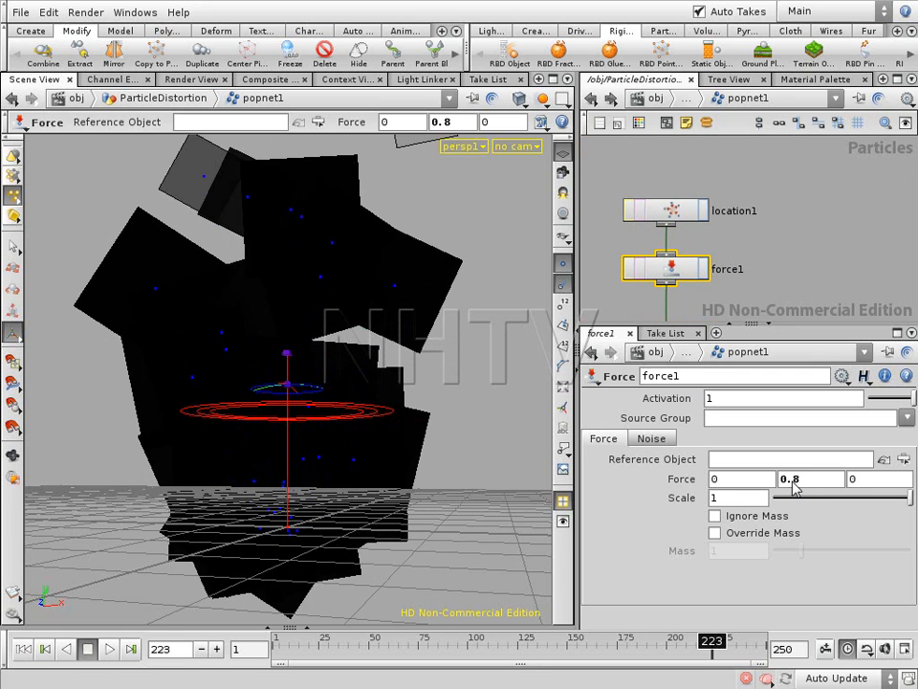
- Try a Y force of 2 on force1 and play back the particle motion
{"action": "left_click_drag", "start_coordinate": [796, 480], "coordinate": [776, 488]}
{"action": "type", "text": "2"}
{"action": "key", "text": "Return"}
{"action": "left_click", "coordinate": [109, 649]}
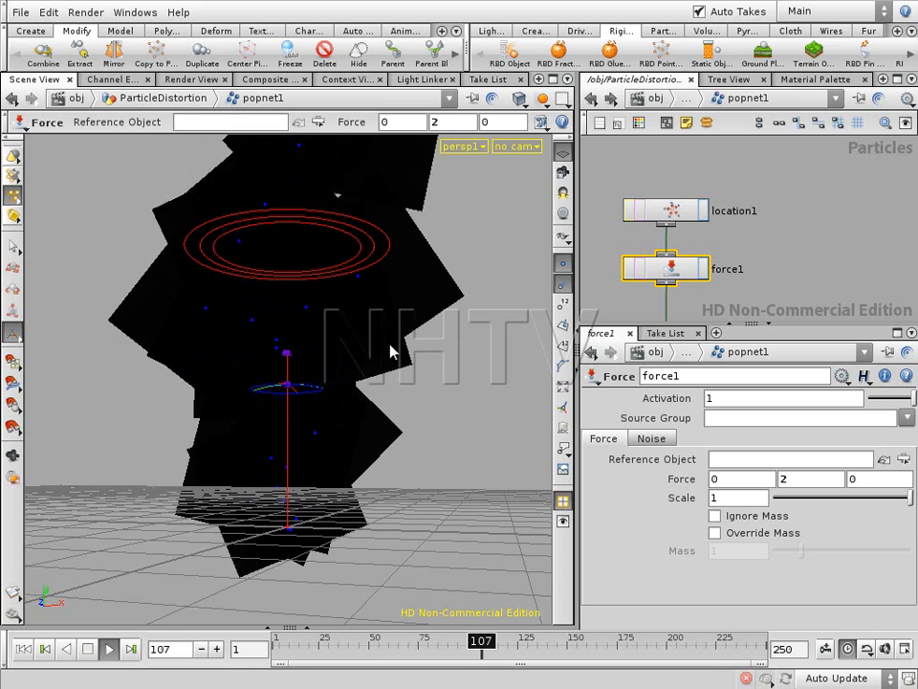
{"action": "left_click", "coordinate": [87, 649]}
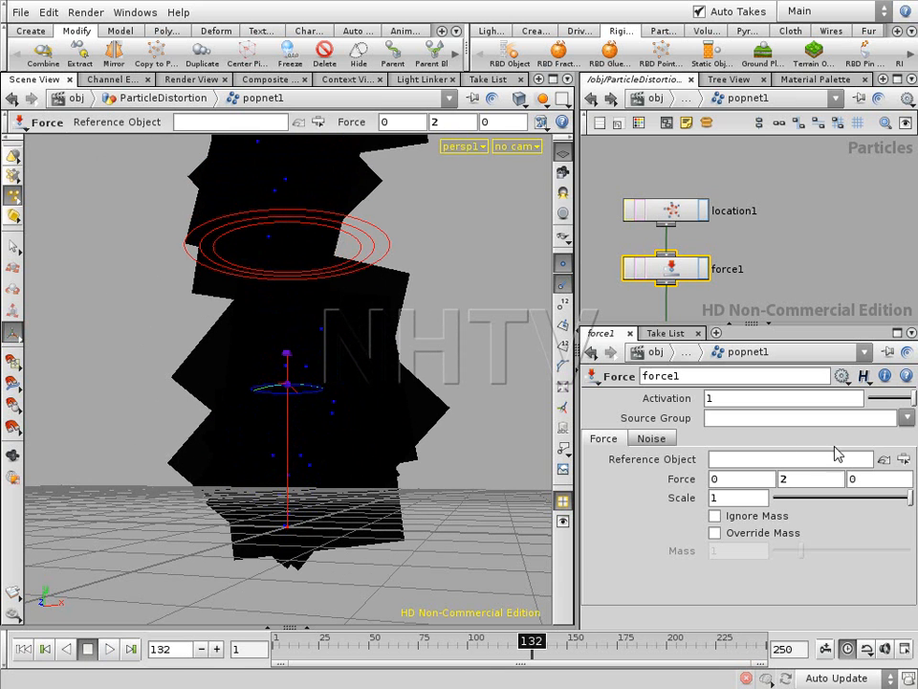
- Try a Y force of 1.5 on force1 and play the animation to judge the particle speed
{"action": "double_click", "coordinate": [785, 478]}
{"action": "type", "text": "1.5"}
{"action": "key", "text": "Return"}
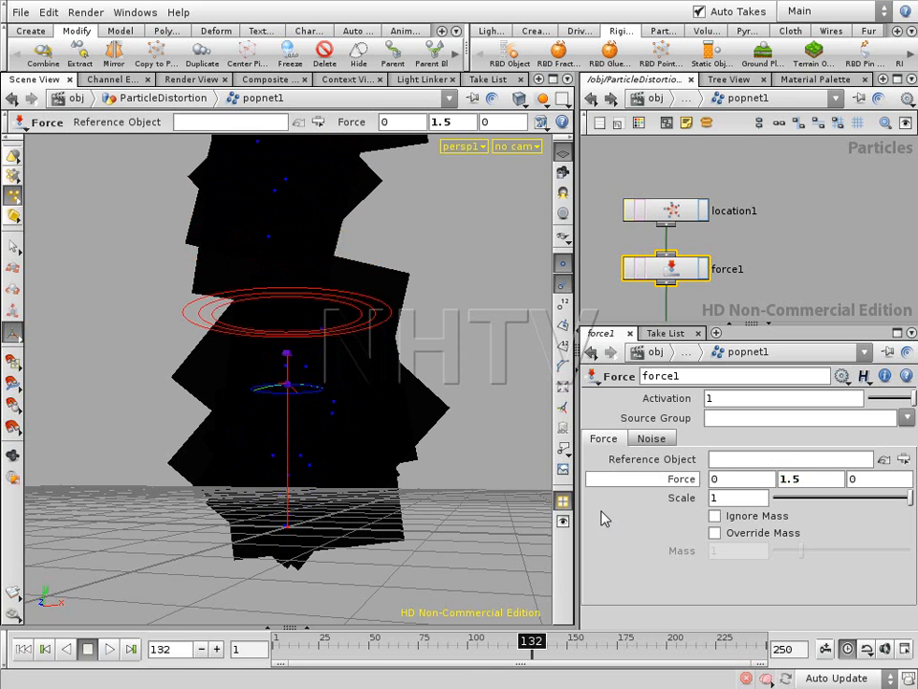
{"action": "left_click", "coordinate": [108, 650]}
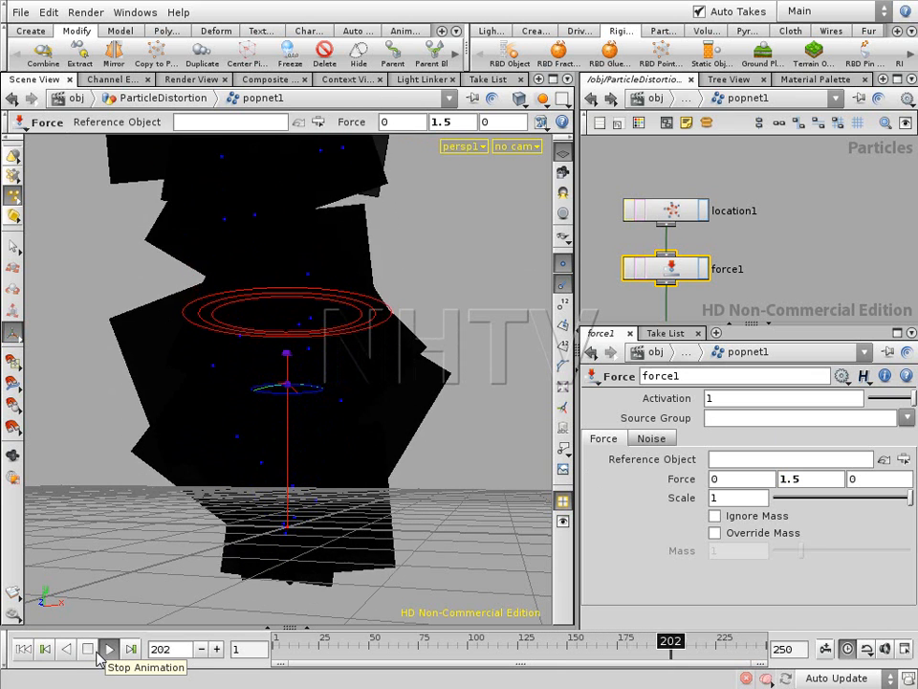
{"action": "left_click", "coordinate": [105, 650]}
- Set force1's Y force to 1.1 and play the simulation from frame 1
{"action": "double_click", "coordinate": [807, 480]}
{"action": "type", "text": "1.1"}
{"action": "key", "text": "Return"}
{"action": "left_click", "coordinate": [23, 649]}
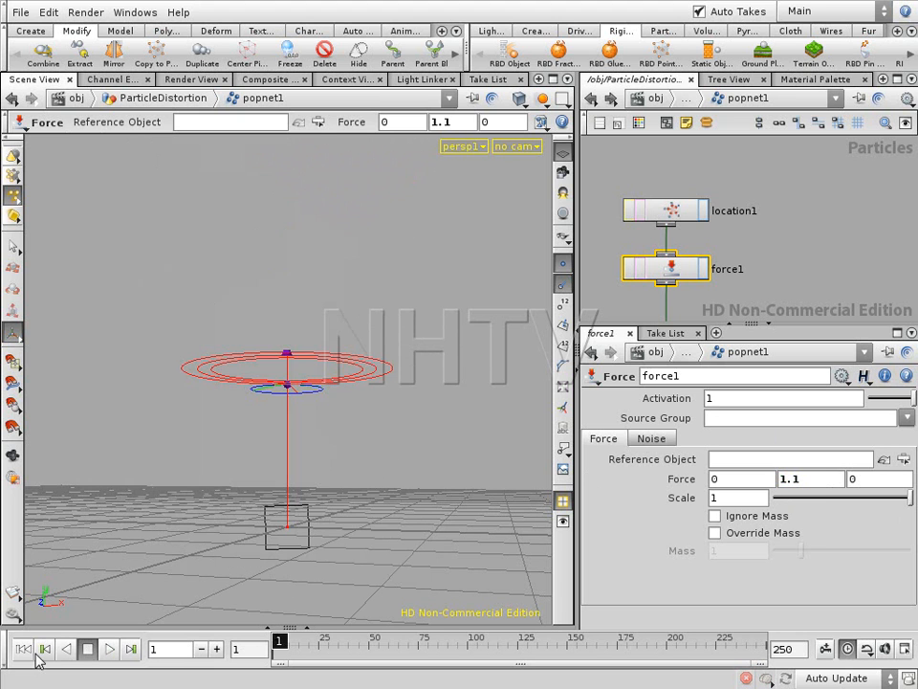
{"action": "left_click", "coordinate": [106, 650]}
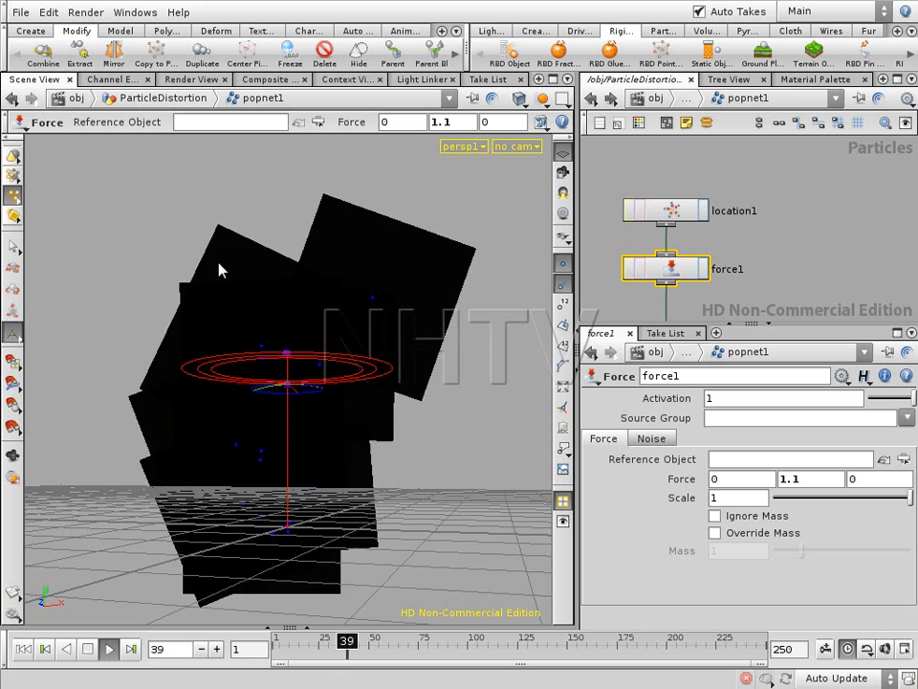
{"action": "left_click", "coordinate": [92, 650]}
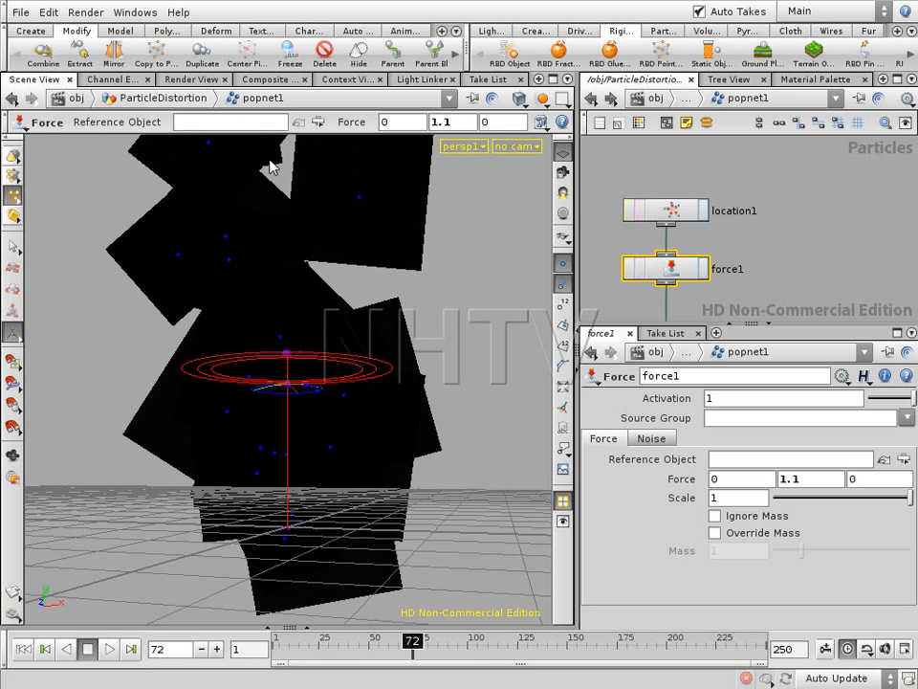
- Select sprite1 and open its Size control curve in the Channel Editor, moving the window clear for editing
{"action": "middle_click_drag", "start_coordinate": [834, 267], "coordinate": [843, 185]}
{"action": "middle_click_drag", "start_coordinate": [793, 246], "coordinate": [813, 168]}
{"action": "middle_click_drag", "start_coordinate": [798, 219], "coordinate": [802, 237]}
{"action": "left_click", "coordinate": [703, 209]}
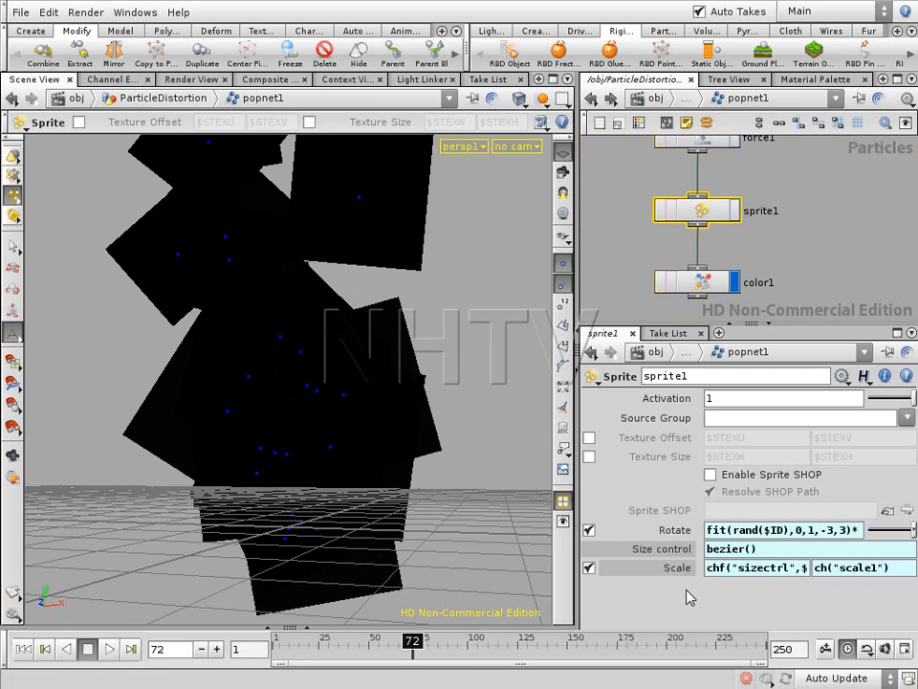
{"action": "left_click", "coordinate": [661, 552]}
{"action": "left_click_drag", "start_coordinate": [674, 229], "coordinate": [455, 185]}
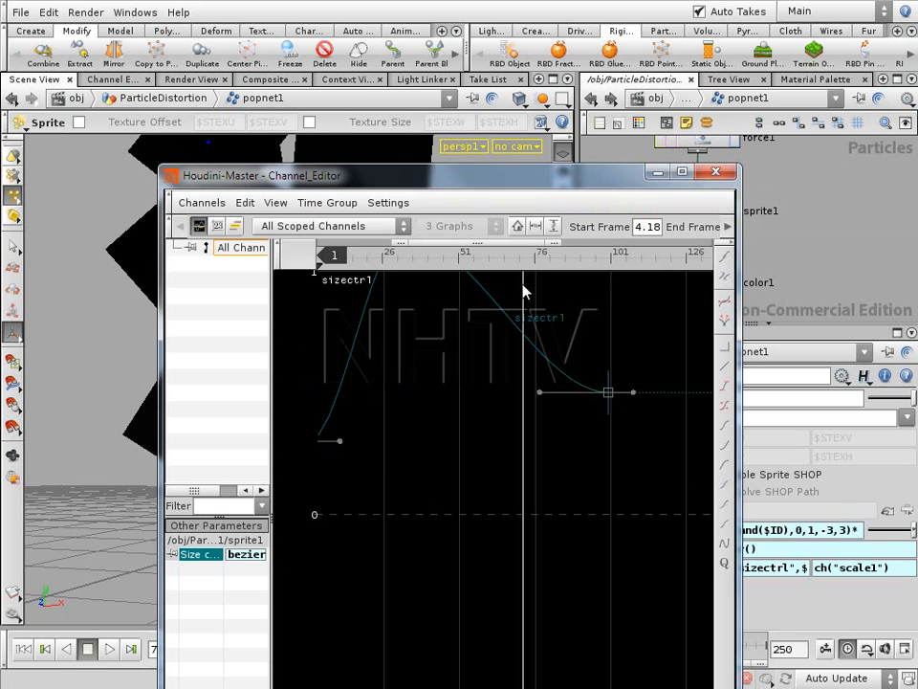
- Raise the size curve's last key to about 1.5, steepen the middle key's outgoing handle for continued growth, and close the curve editor
{"action": "middle_click_drag", "start_coordinate": [586, 454], "coordinate": [596, 620]}
{"action": "left_click_drag", "start_coordinate": [612, 549], "coordinate": [612, 307]}
{"action": "left_click_drag", "start_coordinate": [470, 392], "coordinate": [442, 342]}
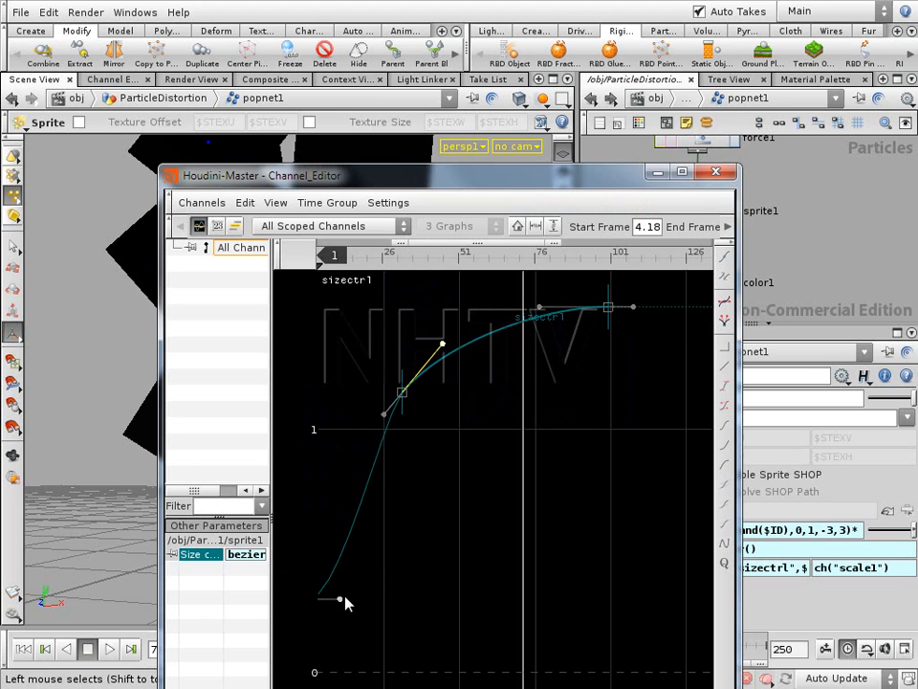
{"action": "left_click", "coordinate": [720, 174]}
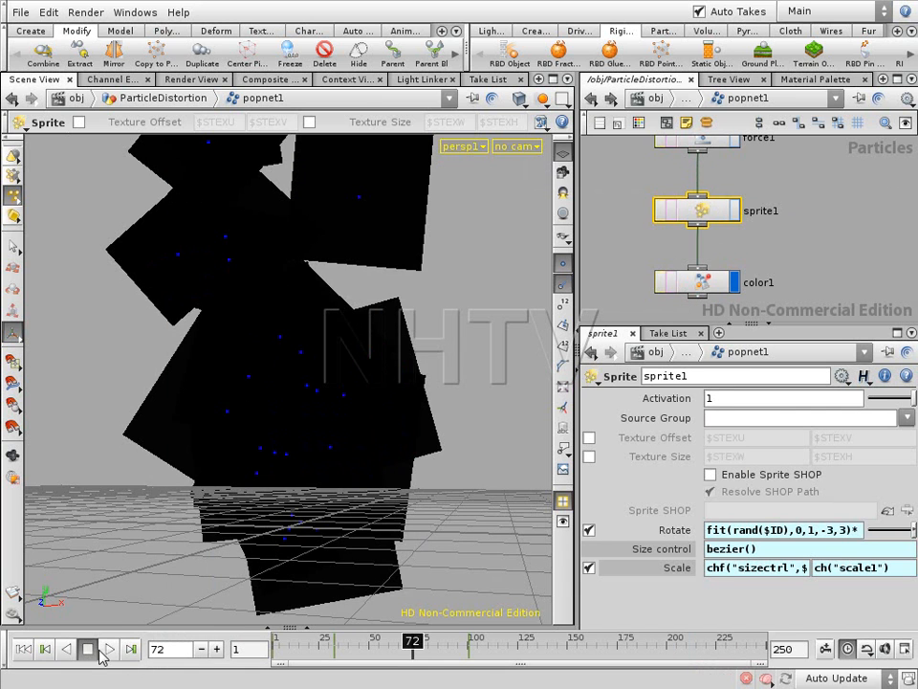
- Play the simulation from frame 1 to check how the sprites grow over their life
{"action": "left_click", "coordinate": [24, 650]}
{"action": "left_click", "coordinate": [112, 650]}
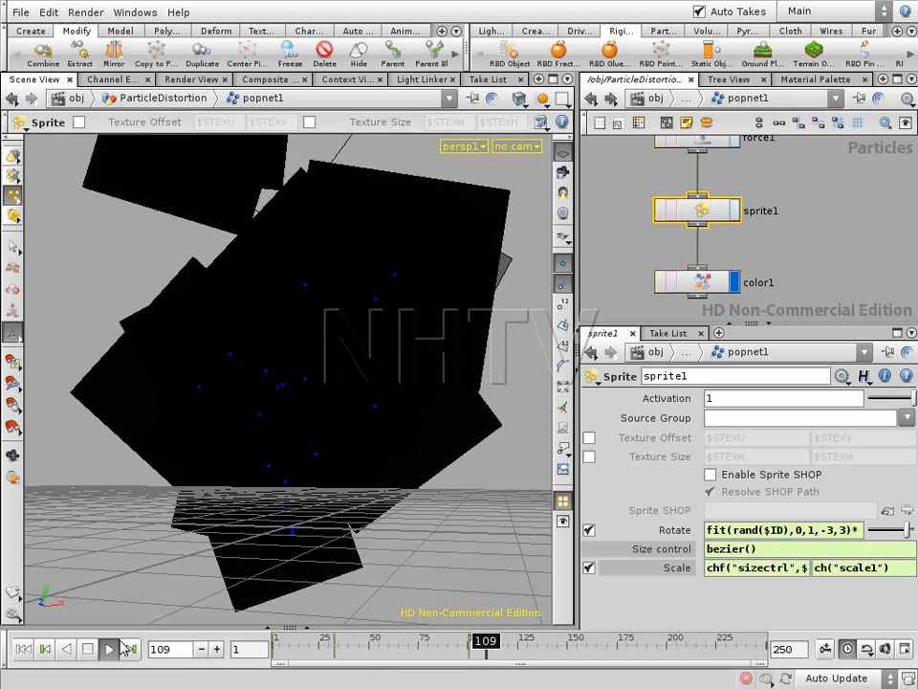
{"action": "left_click", "coordinate": [117, 649]}
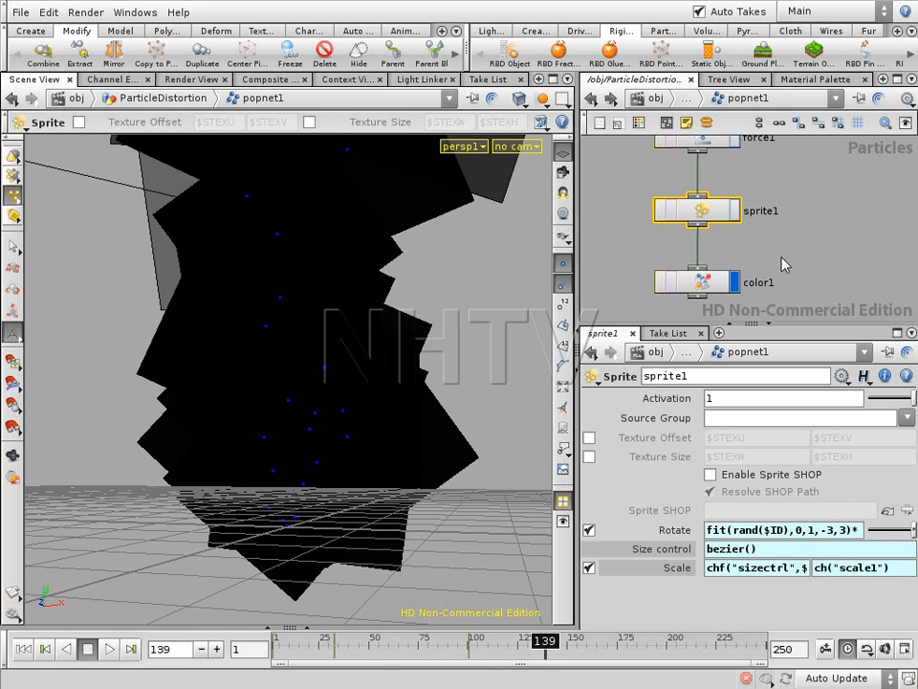
- Reshape color1's alpha ramp: last point at value 1, third point slightly lower, second point at position 0.19573 and value 0
{"action": "left_click", "coordinate": [706, 284]}
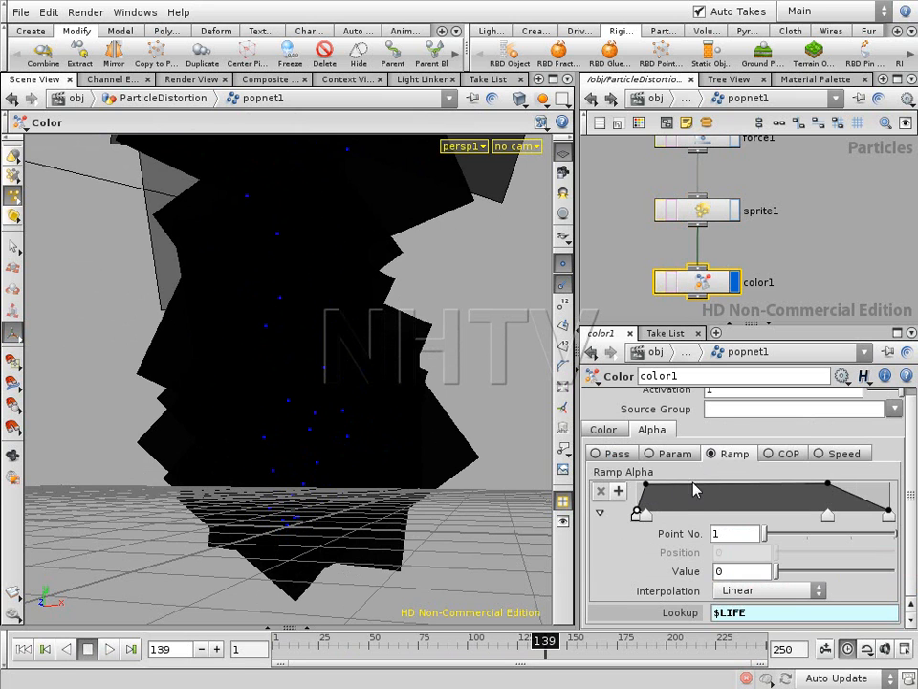
{"action": "left_click_drag", "start_coordinate": [887, 507], "coordinate": [898, 475]}
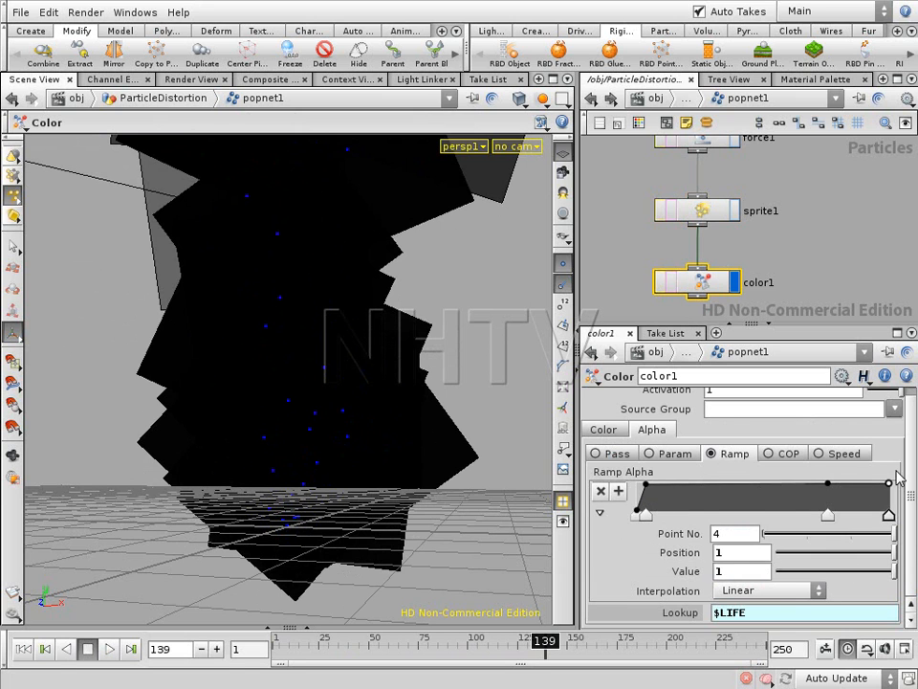
{"action": "left_click", "coordinate": [829, 486]}
{"action": "left_click_drag", "start_coordinate": [830, 488], "coordinate": [833, 502]}
{"action": "left_click_drag", "start_coordinate": [646, 486], "coordinate": [686, 519]}
- During playback, shift the alpha ramp's second point to about position 0.4 and delete the third point for a straight fade-in
{"action": "left_click", "coordinate": [109, 648]}
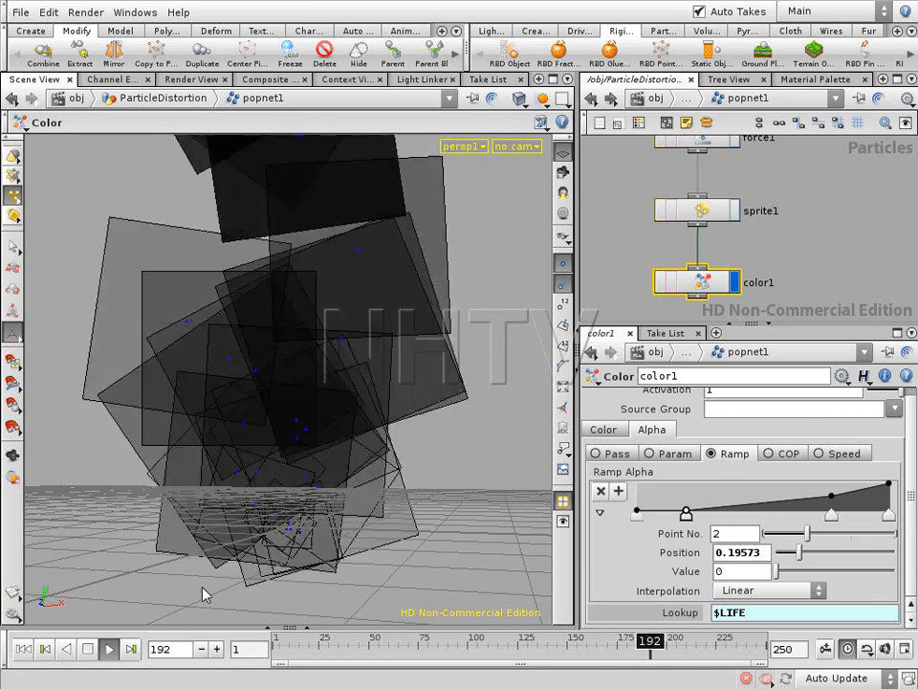
{"action": "left_click_drag", "start_coordinate": [689, 510], "coordinate": [711, 512]}
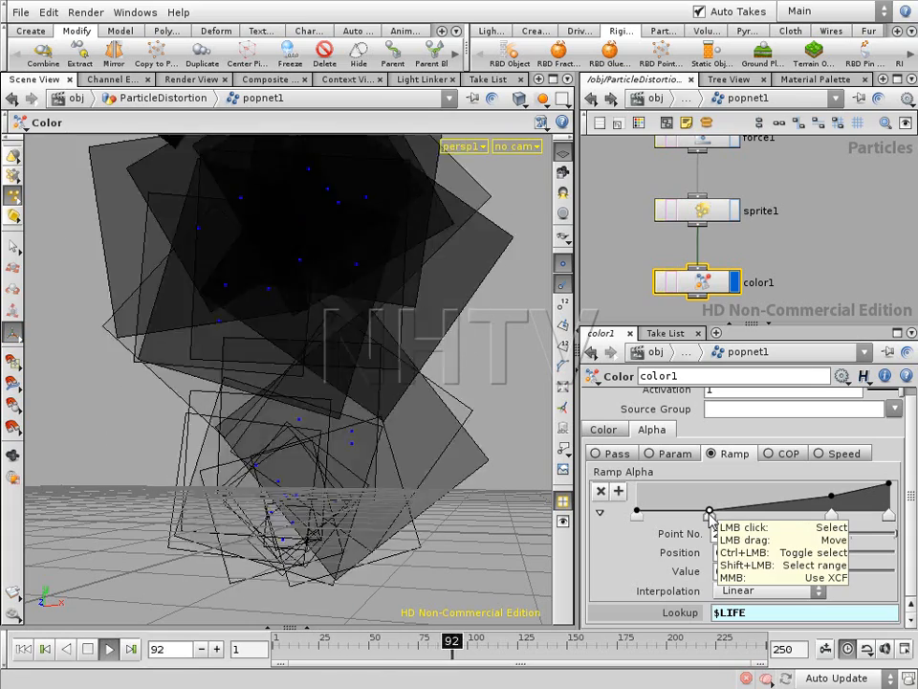
{"action": "left_click_drag", "start_coordinate": [711, 514], "coordinate": [721, 511]}
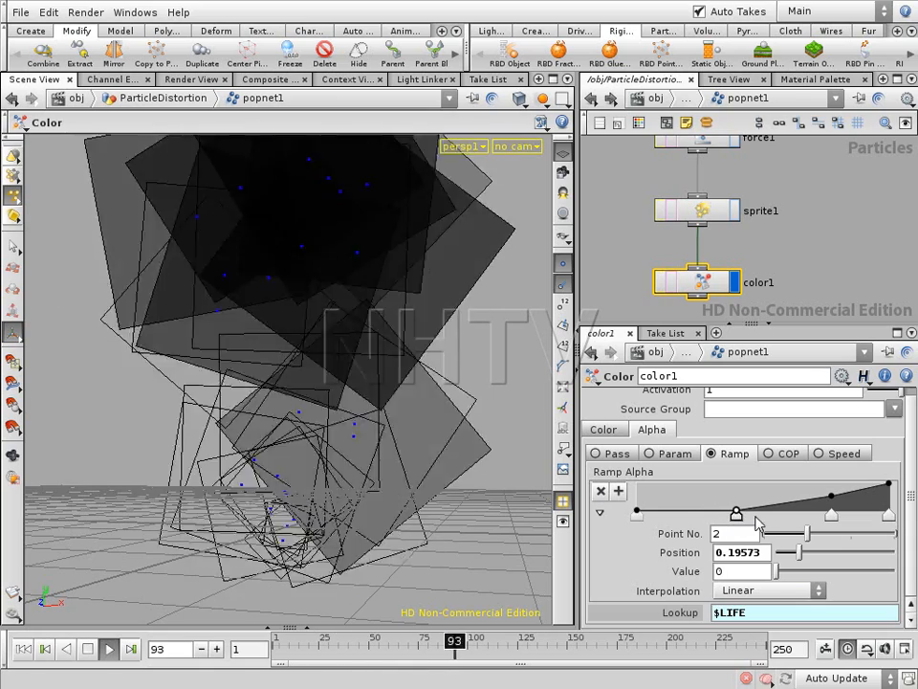
{"action": "right_click", "coordinate": [832, 499]}
{"action": "left_click", "coordinate": [857, 533]}
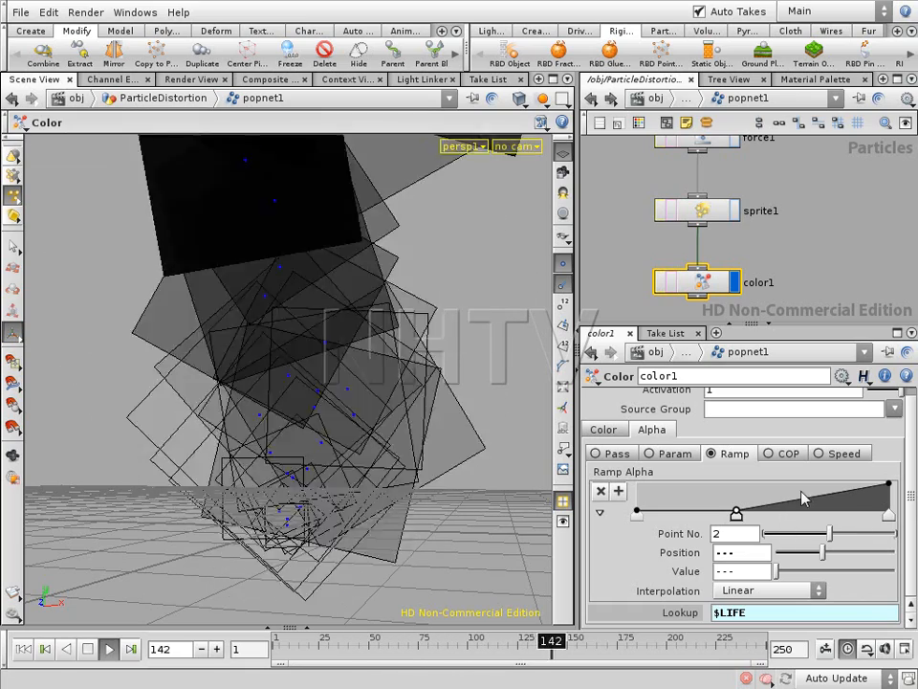
{"action": "left_click", "coordinate": [88, 650]}
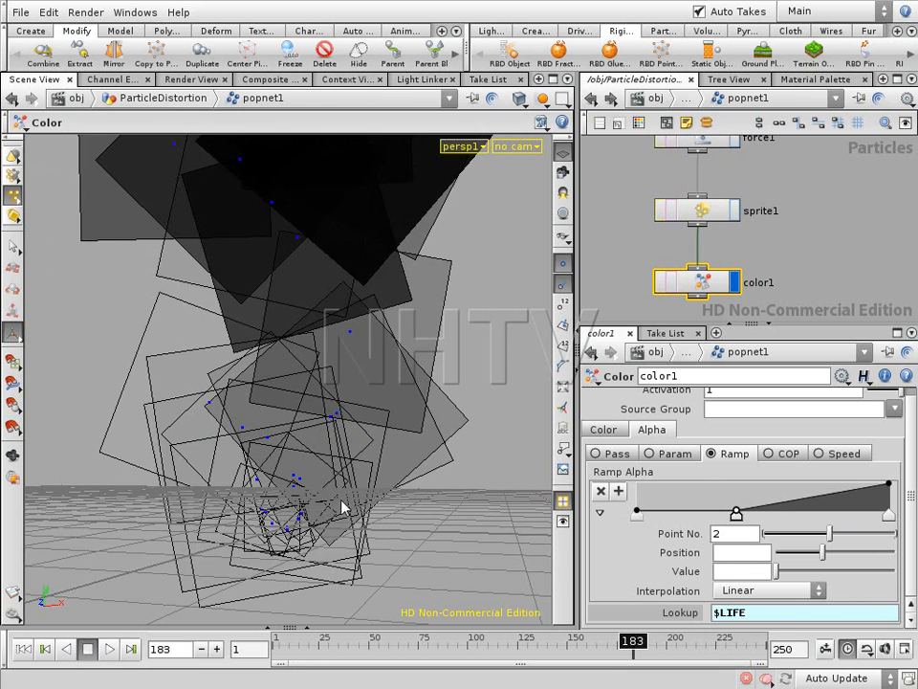
- Go up to the ParticleDistortion network and open shopnet1, which holds the sprite material
{"action": "middle_click_drag", "start_coordinate": [806, 262], "coordinate": [806, 227]}
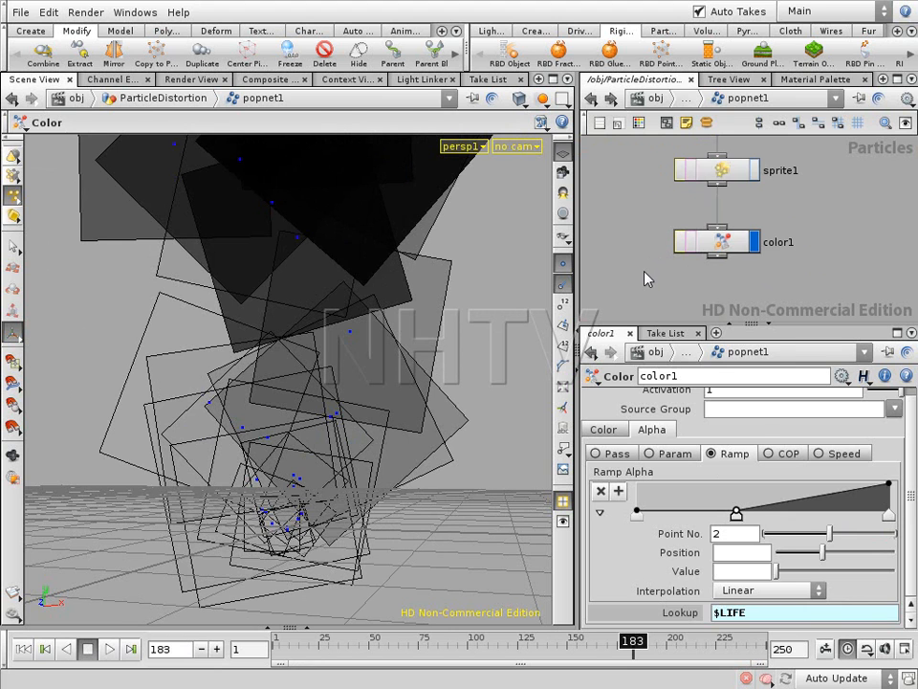
{"action": "key", "text": "u"}
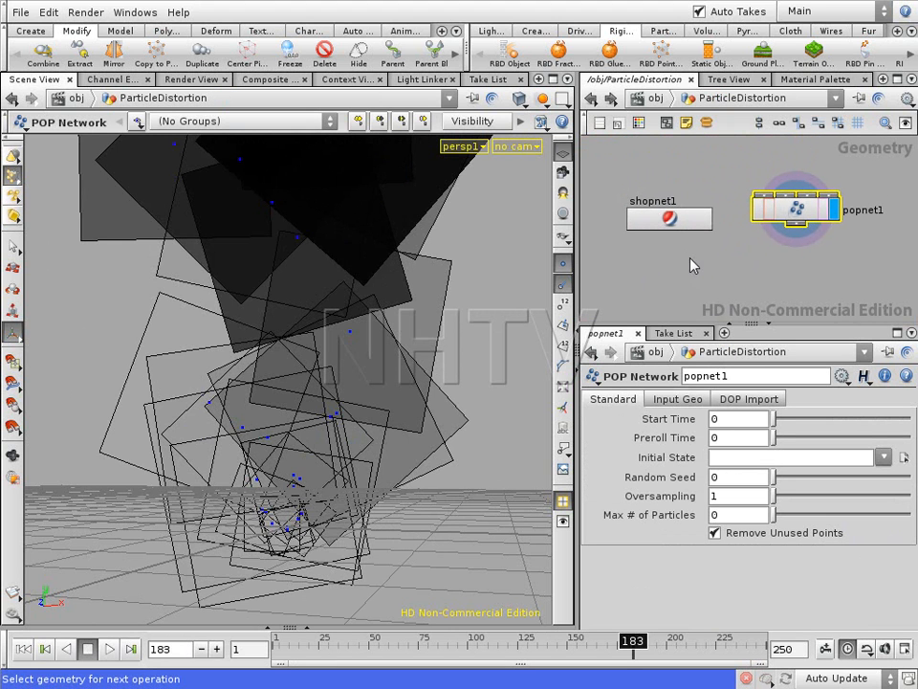
{"action": "middle_click_drag", "start_coordinate": [712, 174], "coordinate": [725, 200]}
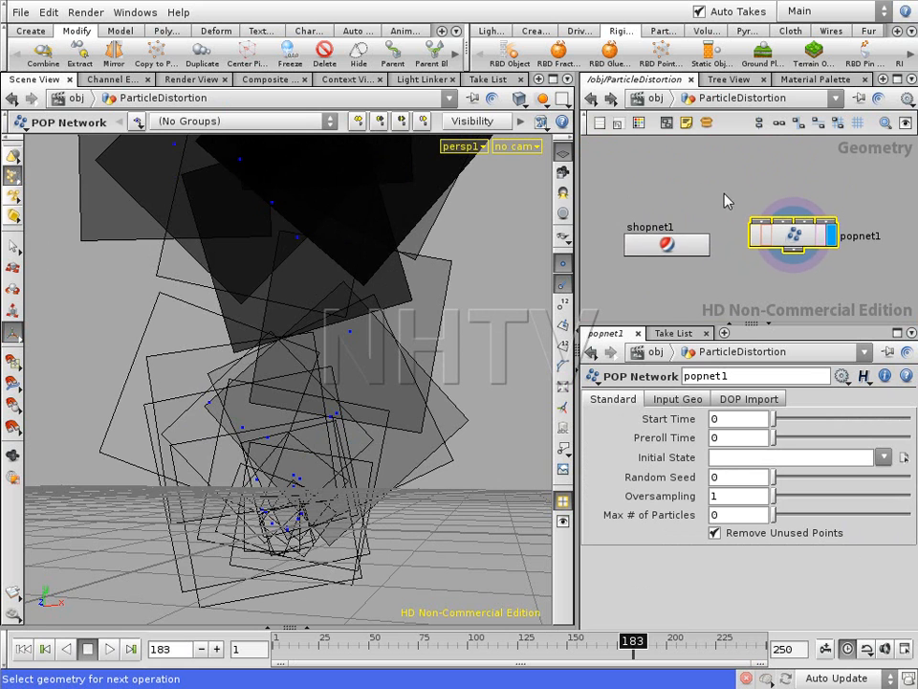
{"action": "left_click", "coordinate": [674, 246]}
{"action": "double_click", "coordinate": [671, 249]}
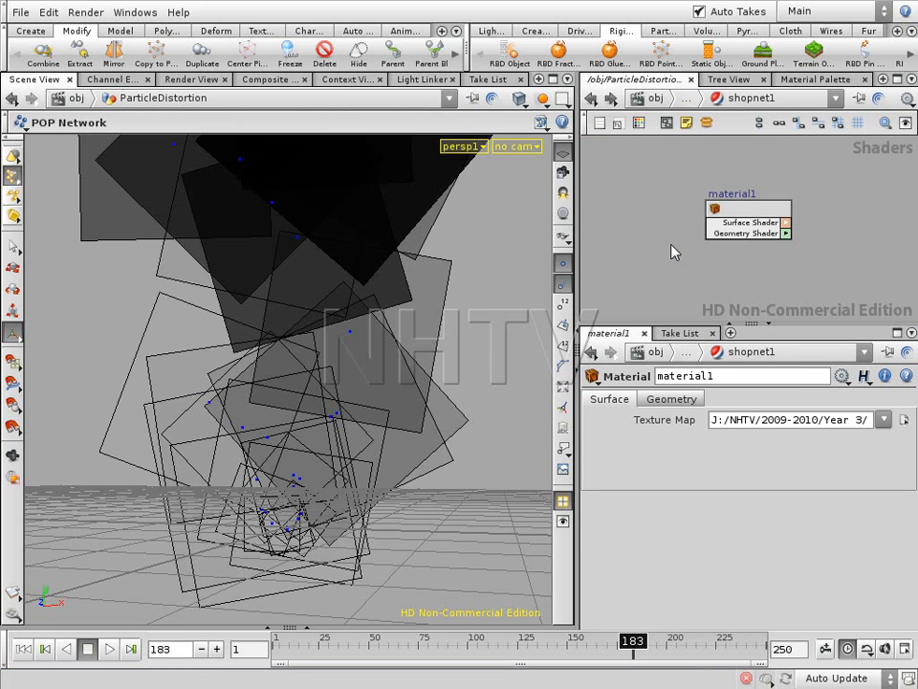
- Switch to the file explorer and view Deformer2.jpg as a candidate for material1's texture
{"action": "left_click", "coordinate": [882, 420]}
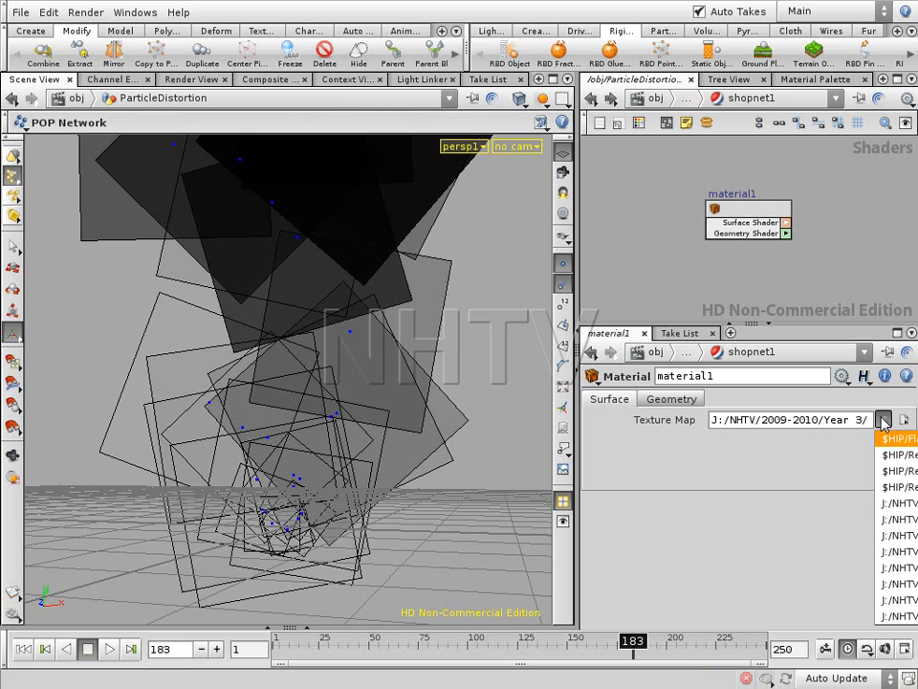
{"action": "left_click", "coordinate": [752, 213]}
{"action": "left_click_drag", "start_coordinate": [752, 213], "coordinate": [705, 208]}
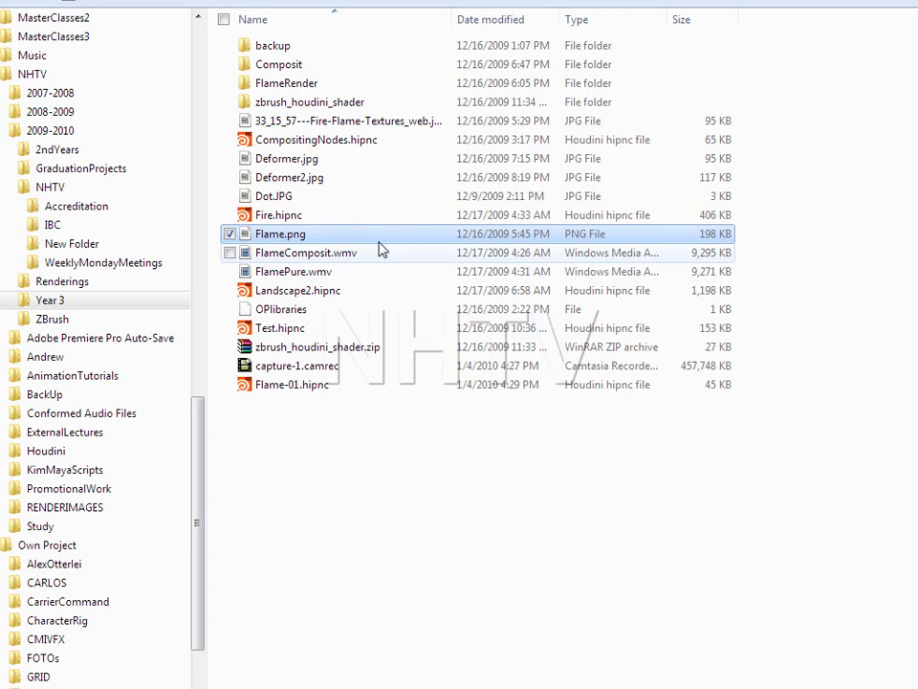
{"action": "double_click", "coordinate": [298, 181]}
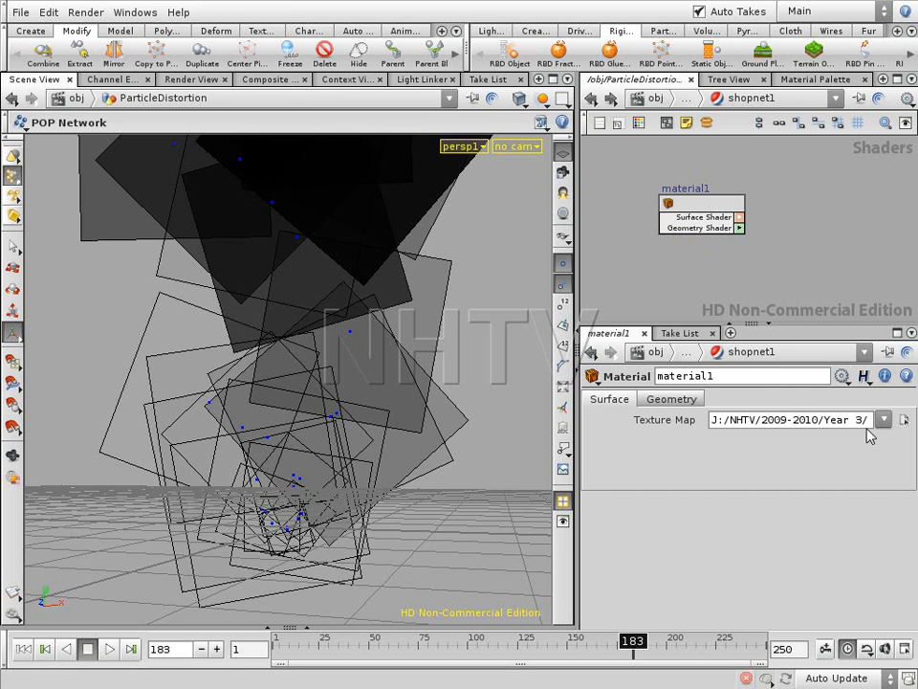
- Set material1's texture map to Deformer2.jpg from the Lecture-05 folder, with sequences not shown as one entry
{"action": "left_click", "coordinate": [884, 421]}
{"action": "left_click", "coordinate": [904, 419]}
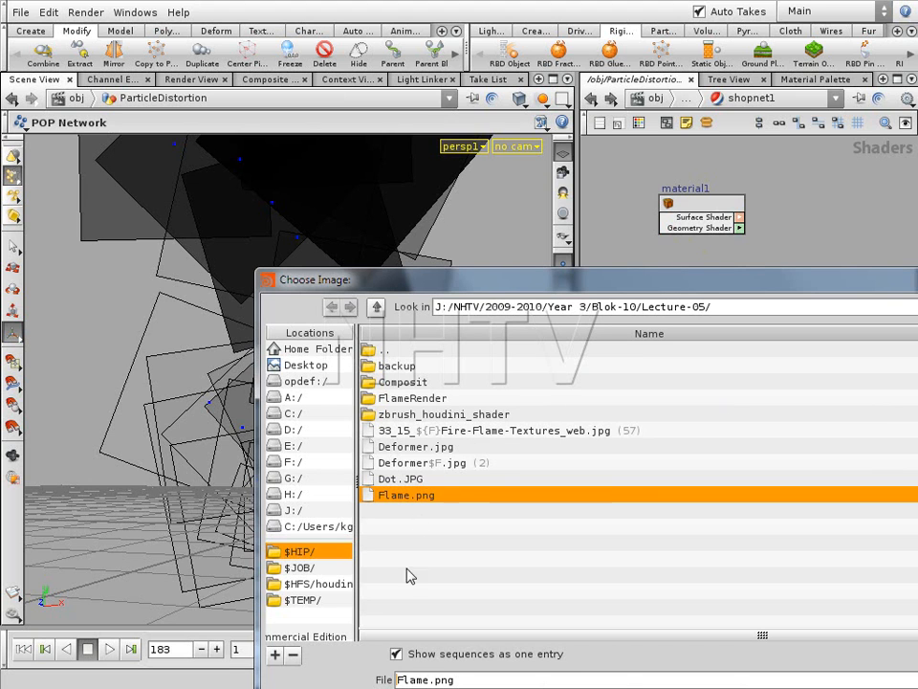
{"action": "left_click", "coordinate": [396, 654]}
{"action": "left_click", "coordinate": [419, 463]}
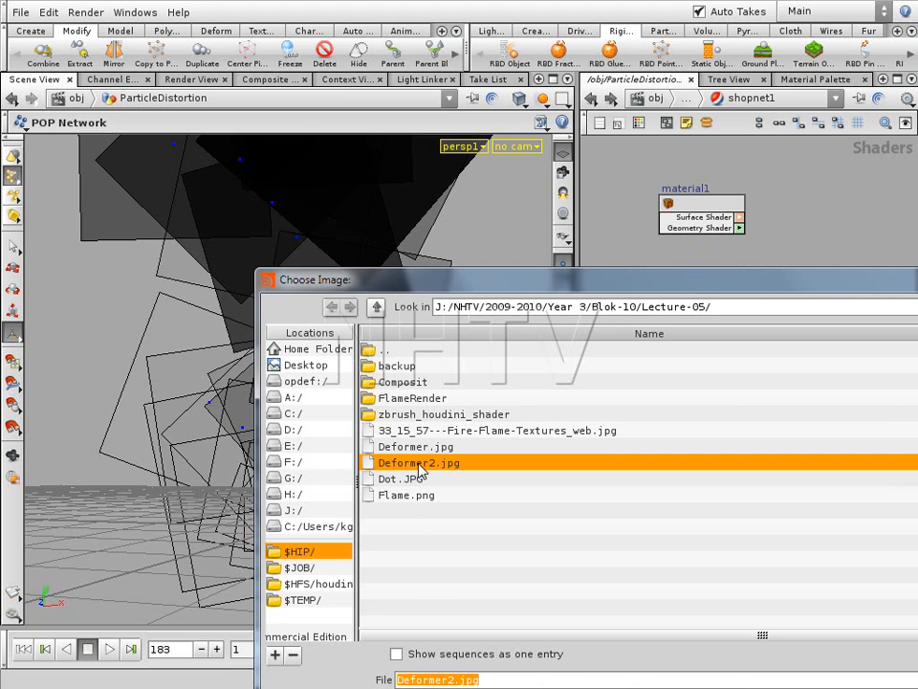
{"action": "left_click", "coordinate": [411, 654]}
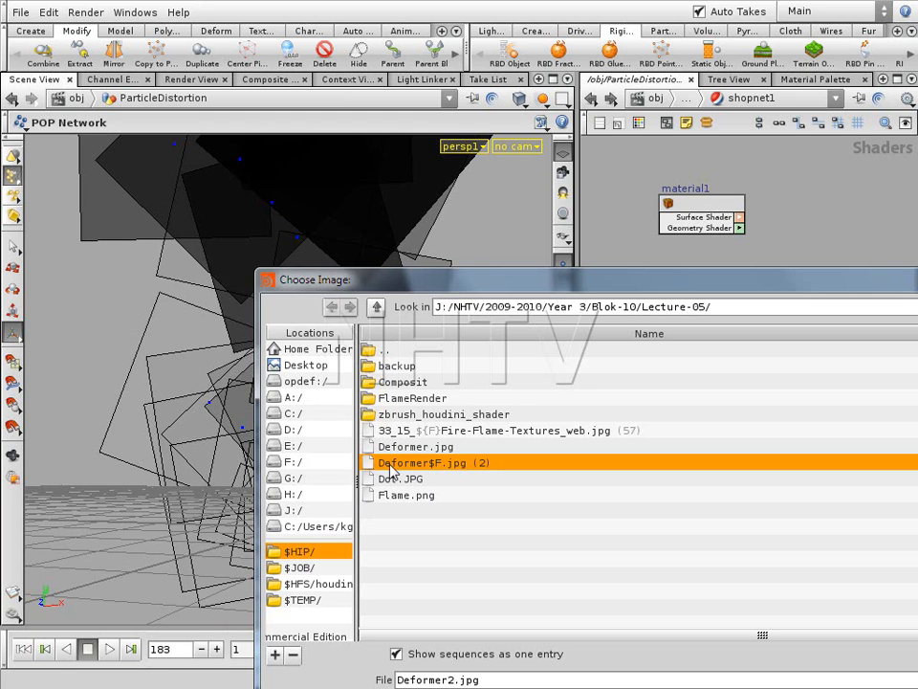
{"action": "left_click", "coordinate": [396, 653]}
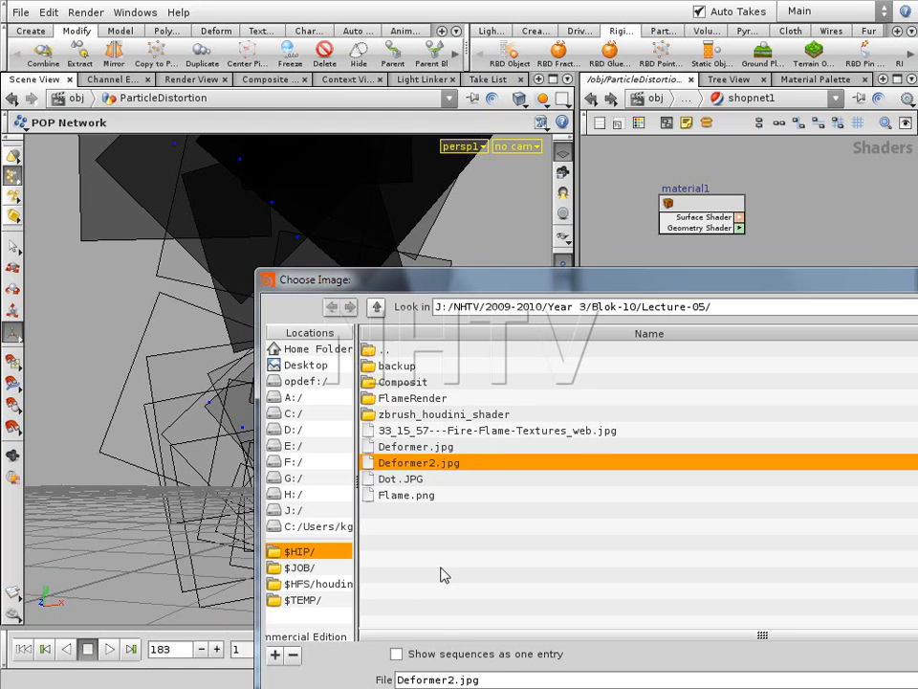
{"action": "key", "text": "Return"}
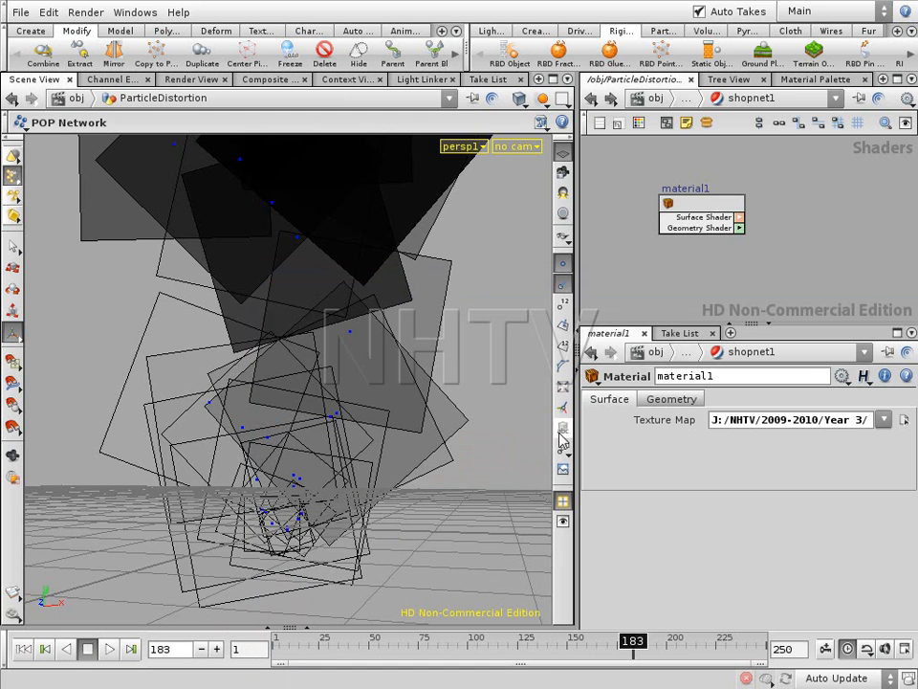